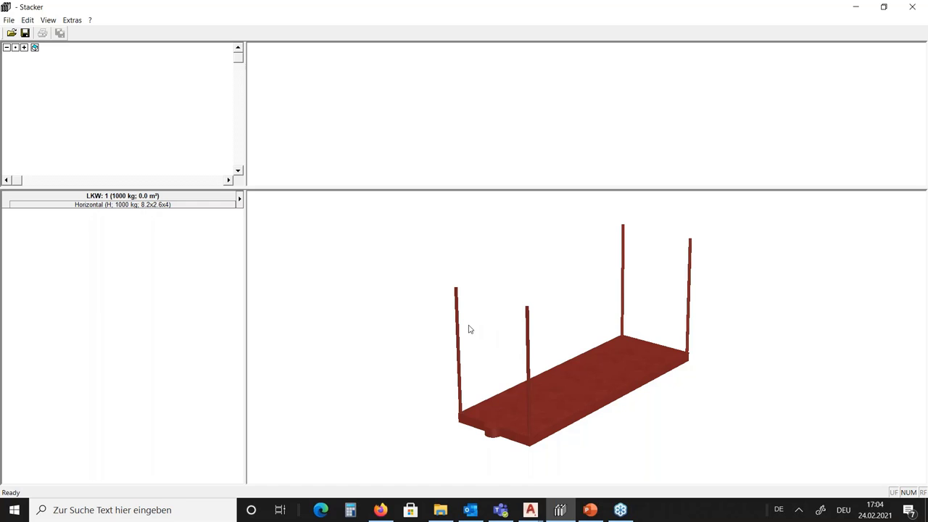
Open the project file 54321.001 from the MaschDat folder.
mouse_move(533, 357)
mouse_down()
mouse_move(544, 337)
mouse_move(529, 344)
mouse_up()
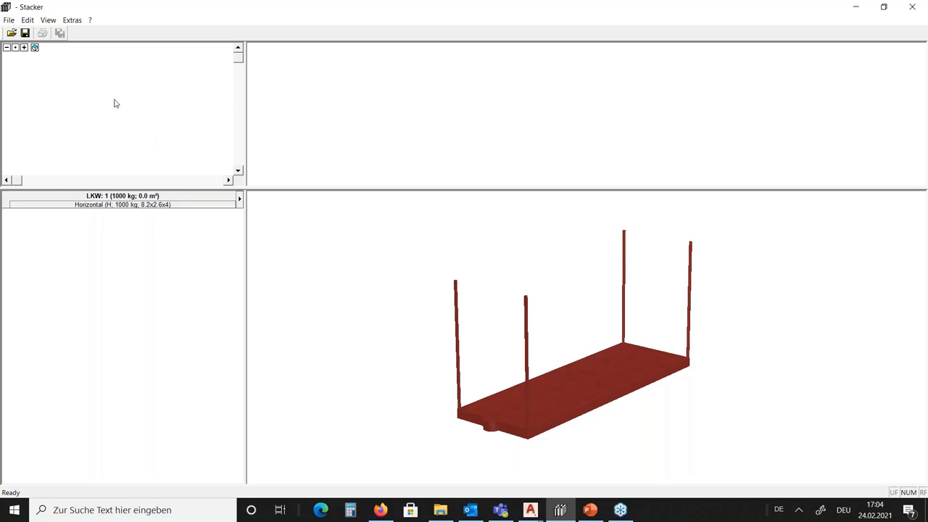
click(9, 20)
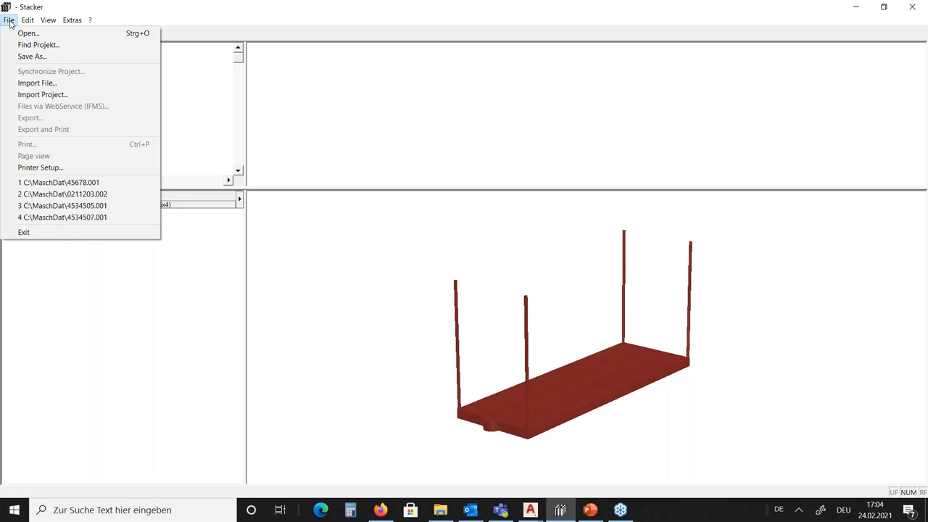
click(31, 35)
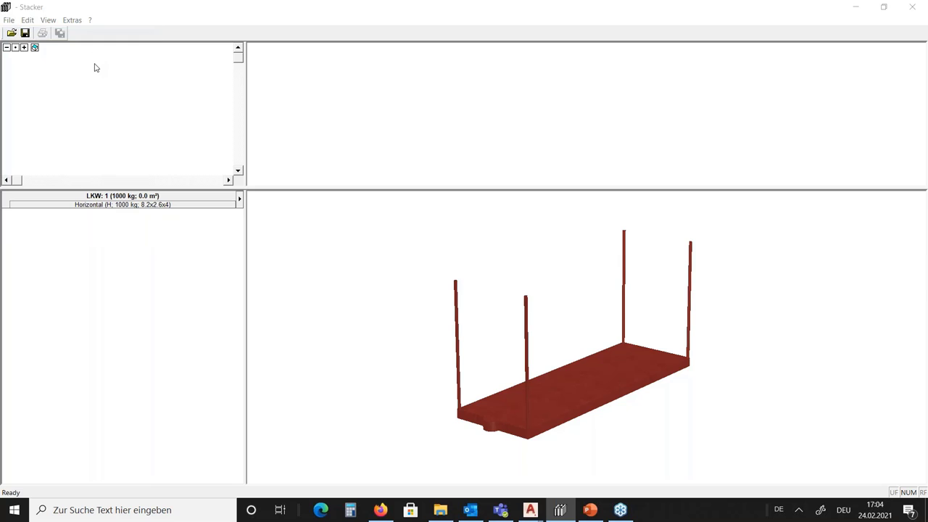
scroll(448, 284, down, 2)
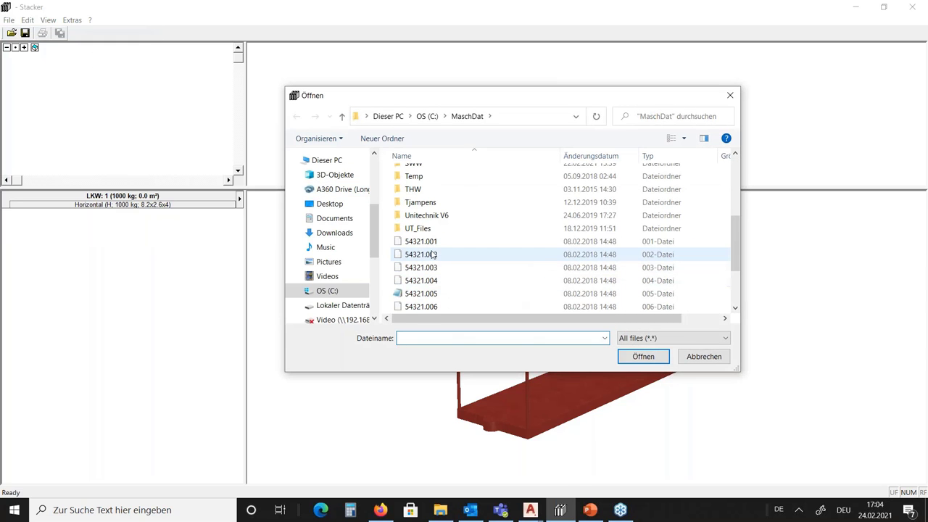
double_click(427, 242)
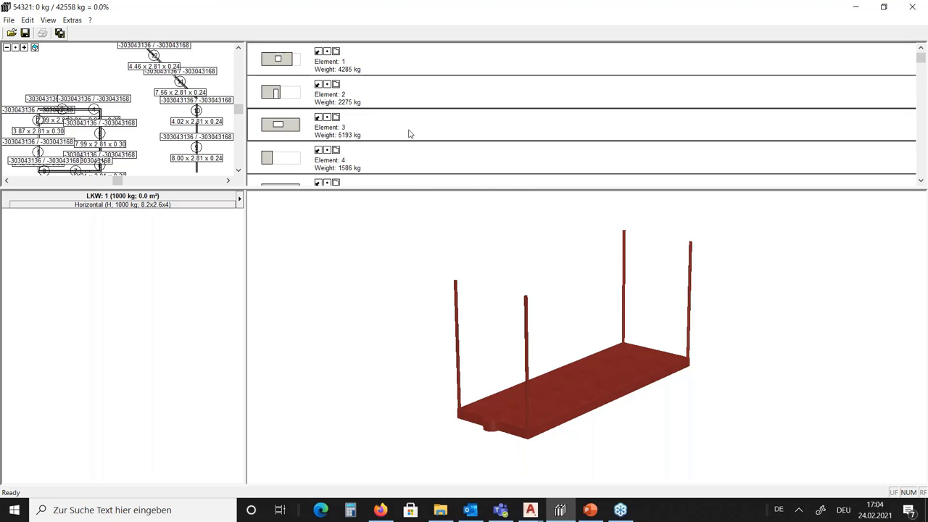
Look through the project's element list from the first to the last element, including the weights.
mouse_move(408, 136)
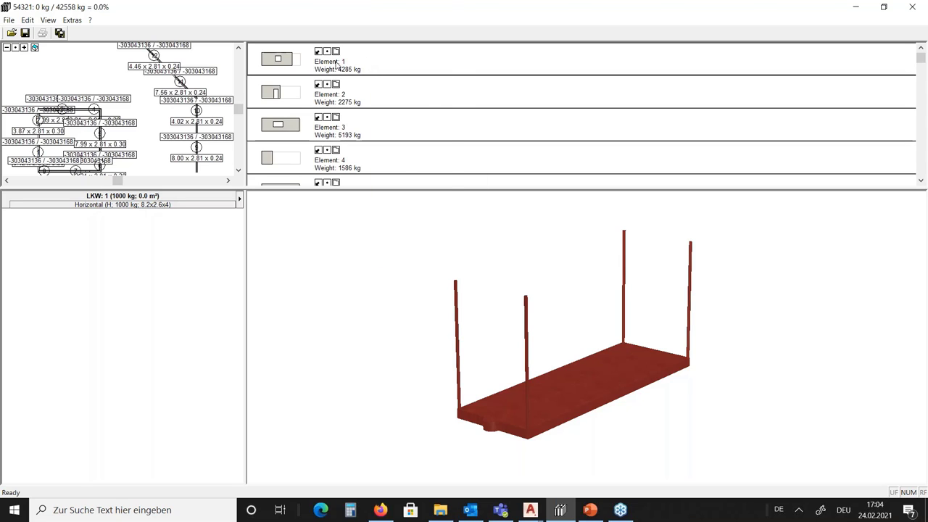
scroll(421, 90, down, 1)
scroll(427, 95, down, 2)
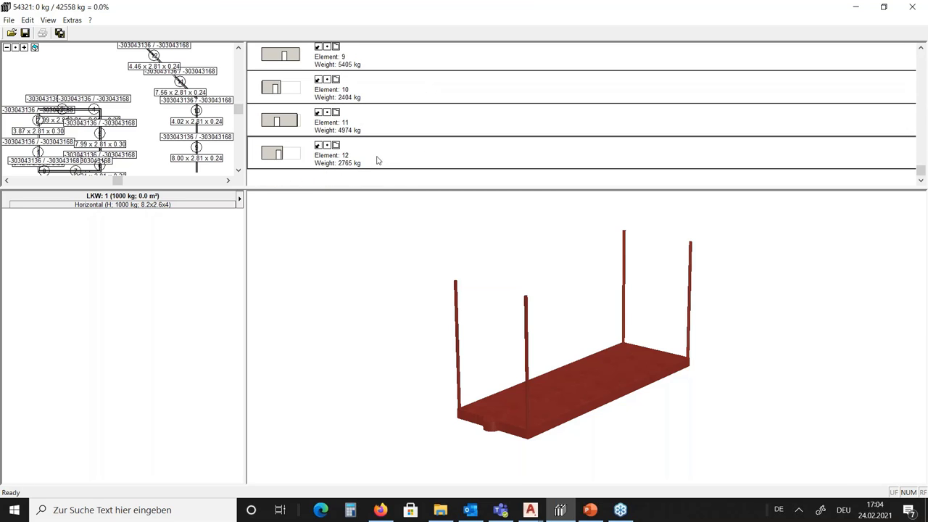
scroll(422, 152, up, 1)
mouse_move(424, 152)
scroll(425, 149, up, 2)
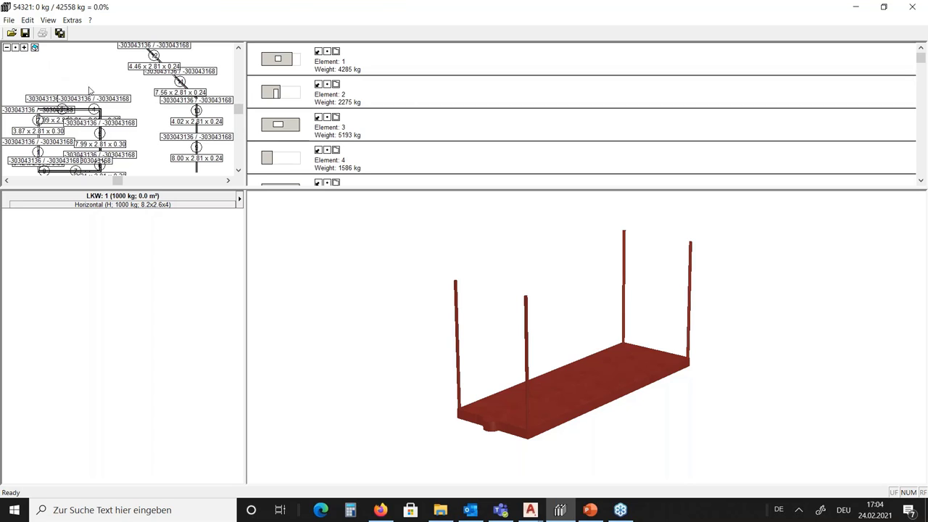
Switch the floor plan to a three-dimensional view and examine the details of double wall 8.
scroll(82, 135, up, 2)
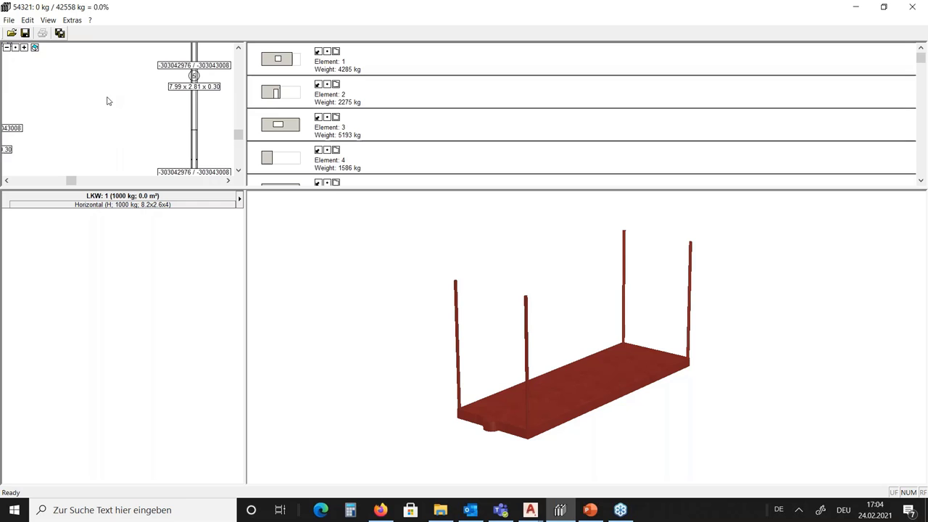
click(34, 47)
scroll(95, 115, up, 3)
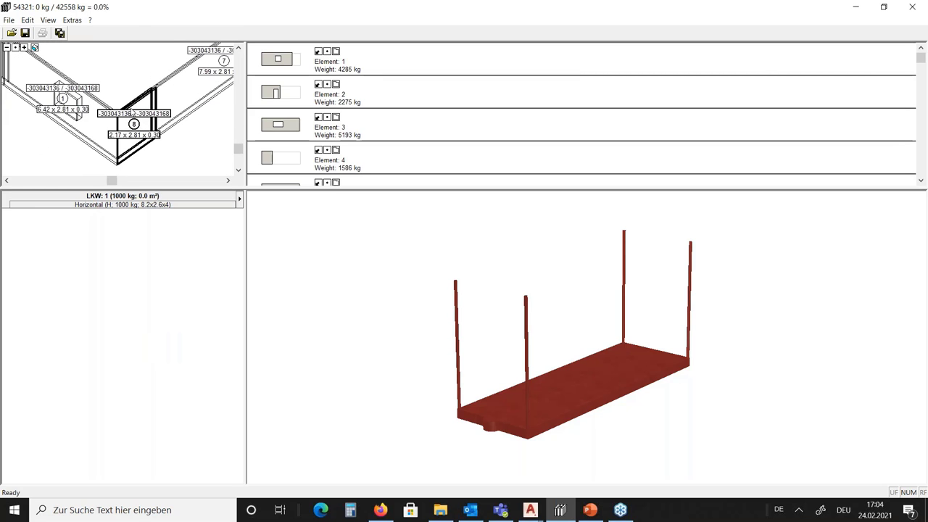
mouse_move(131, 113)
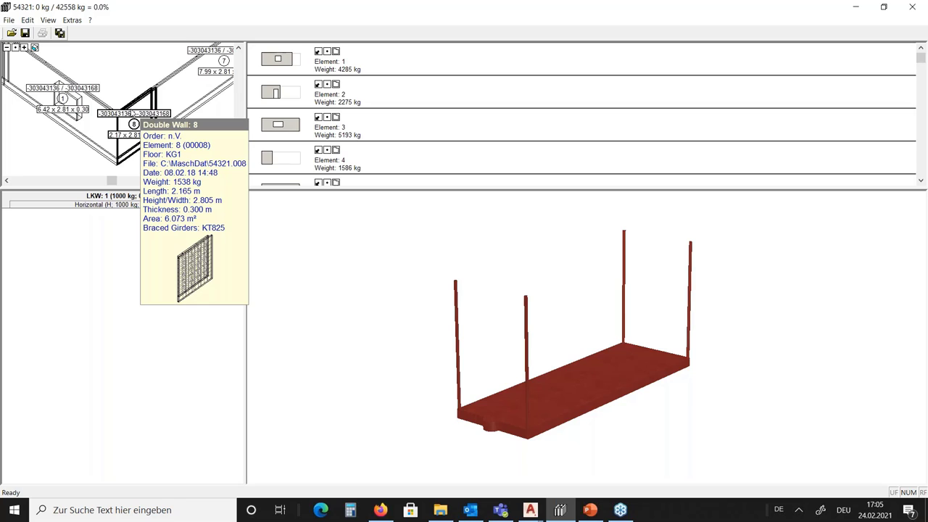
scroll(132, 114, down, 2)
scroll(138, 118, down, 2)
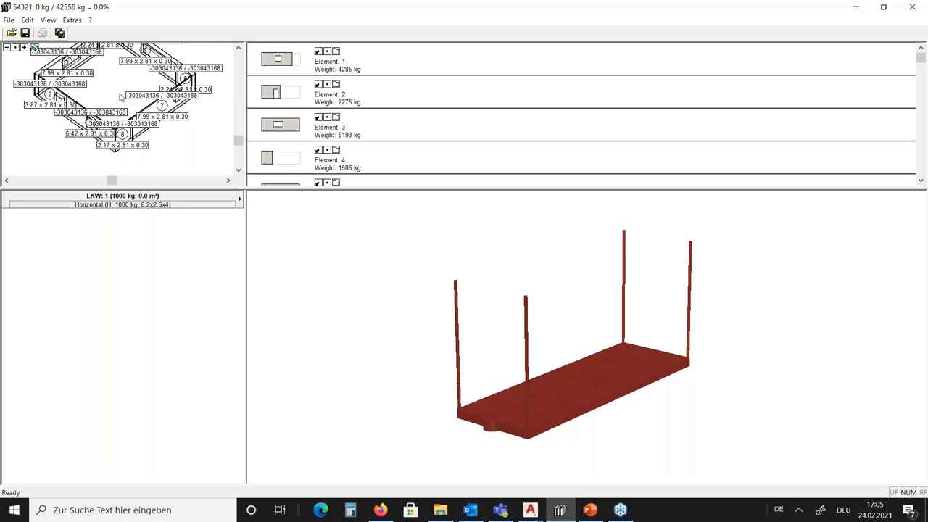
drag(115, 101, 125, 112)
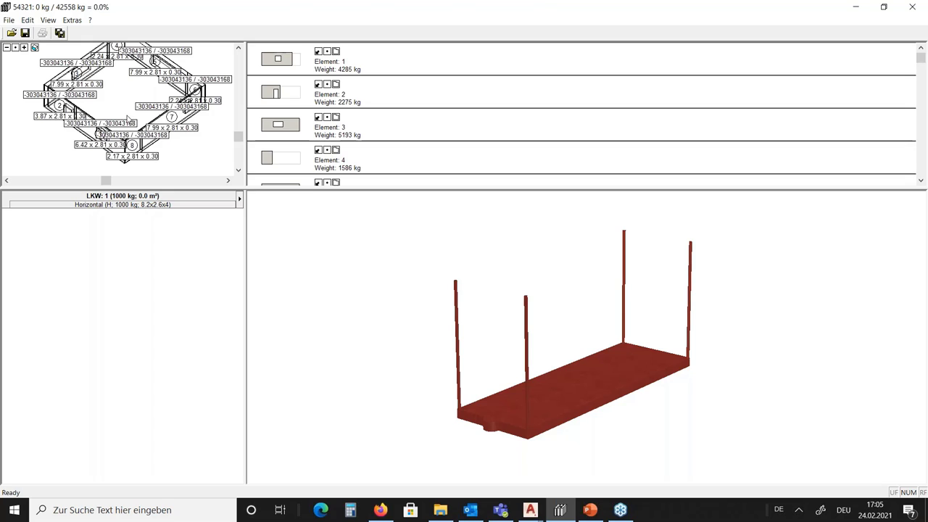
scroll(133, 138, up, 3)
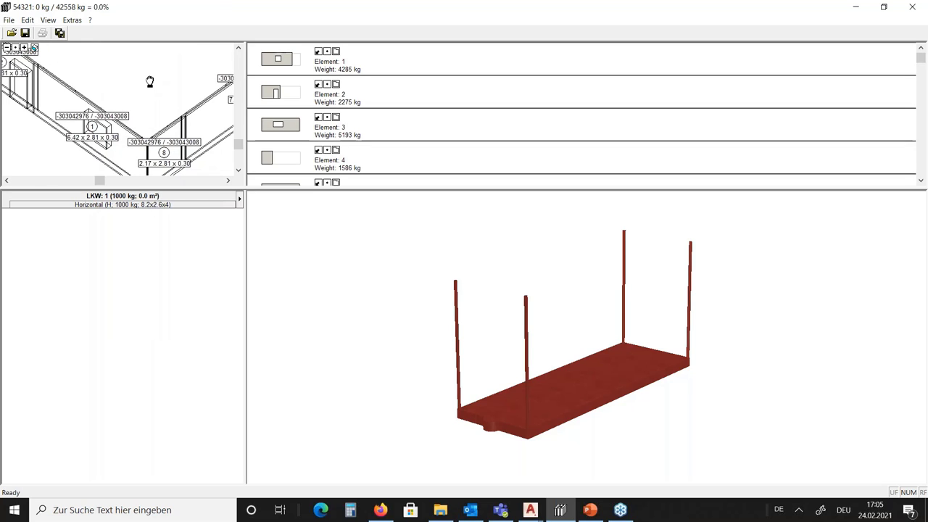
mouse_move(532, 369)
mouse_down()
mouse_move(570, 345)
mouse_move(532, 369)
mouse_up()
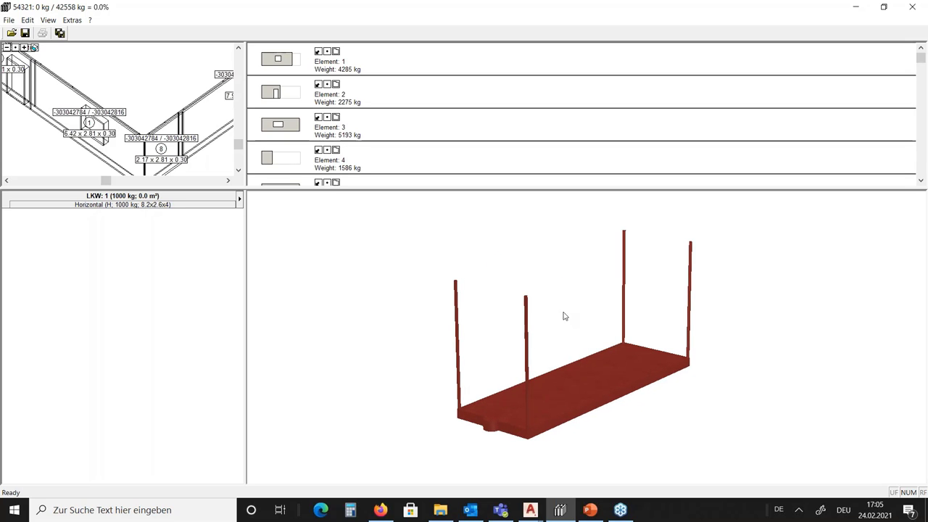
Change the truck's stack device from Horizontal to Middle Support A.
click(84, 206)
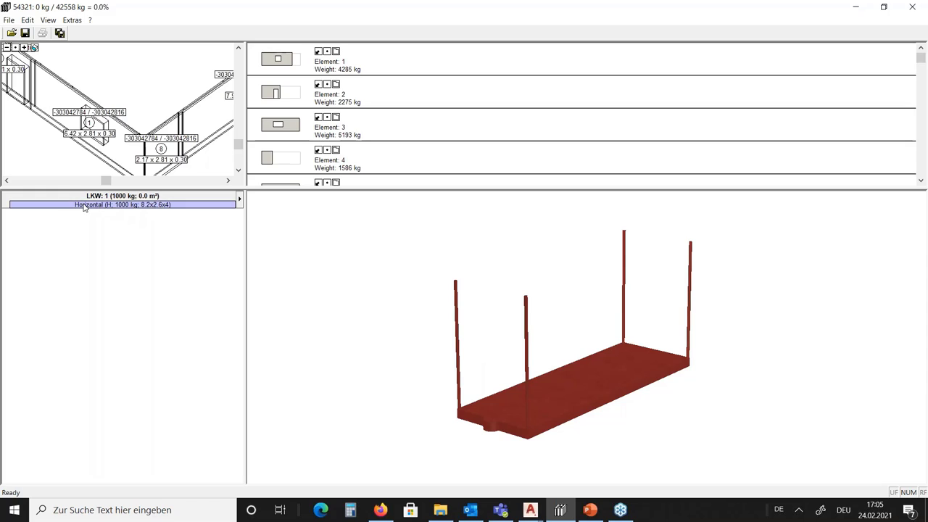
right_click(84, 206)
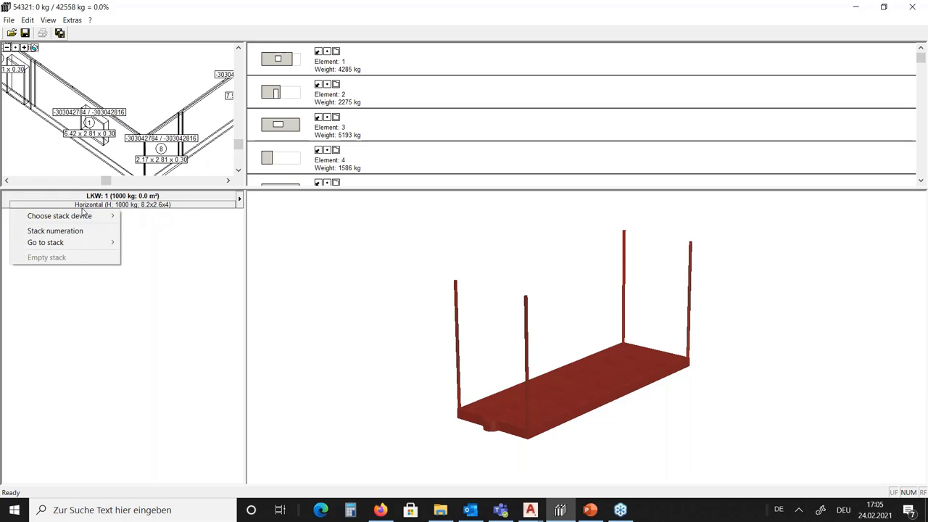
mouse_move(59, 217)
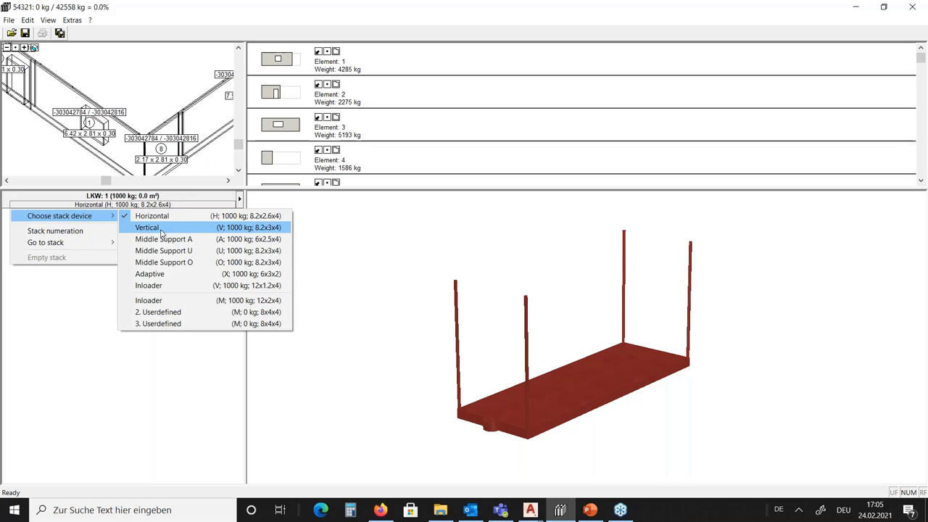
click(211, 239)
mouse_move(501, 344)
mouse_down()
mouse_move(564, 338)
mouse_move(501, 361)
mouse_up()
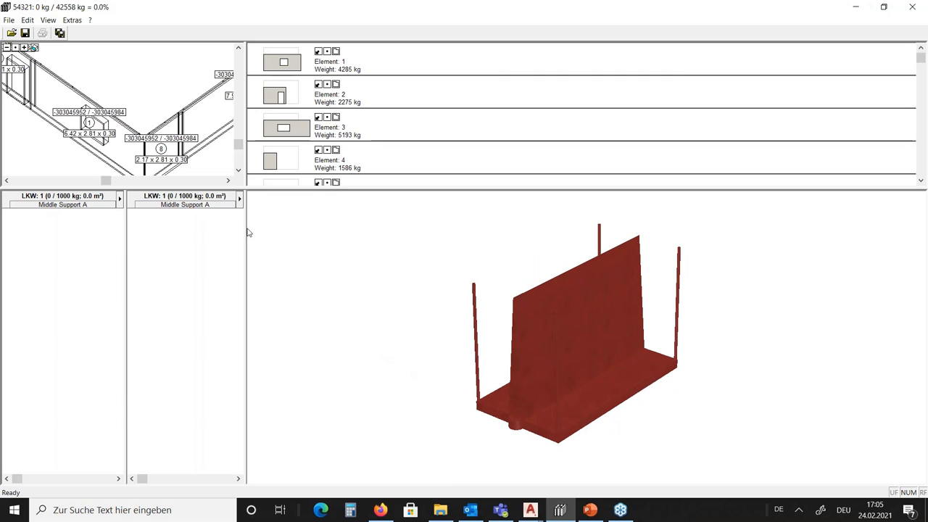
Load wall element 8 from the plan onto the first stack and inspect it in the 3D view.
click(154, 129)
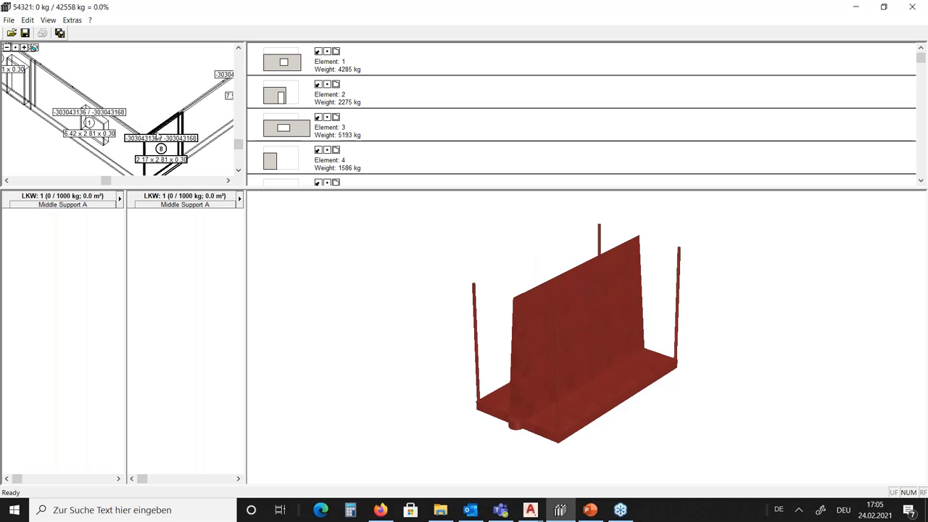
double_click(154, 129)
drag(406, 247, 568, 307)
scroll(575, 392, up, 10)
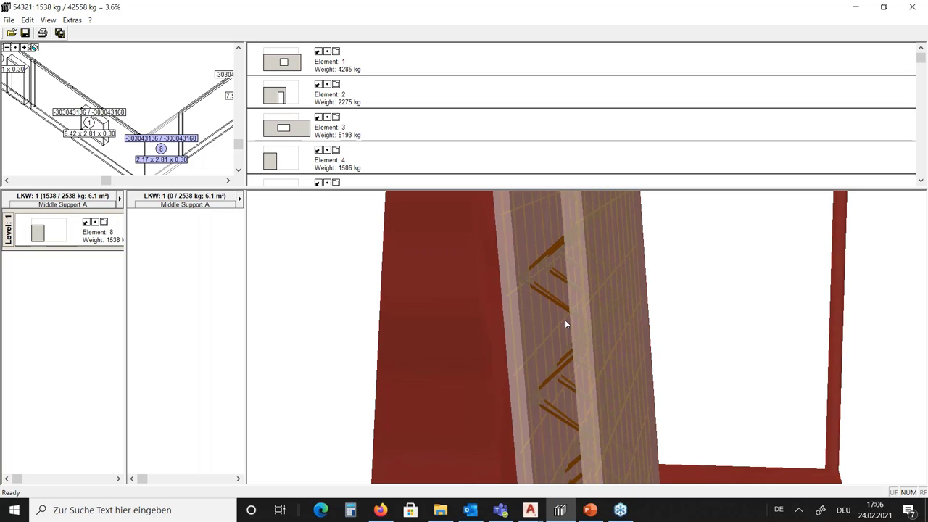
scroll(581, 270, down, 10)
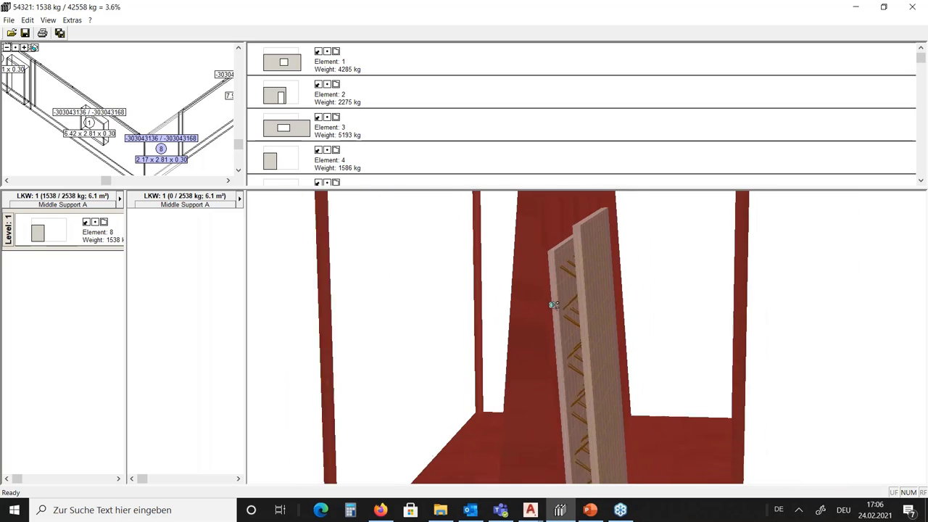
drag(602, 361, 544, 353)
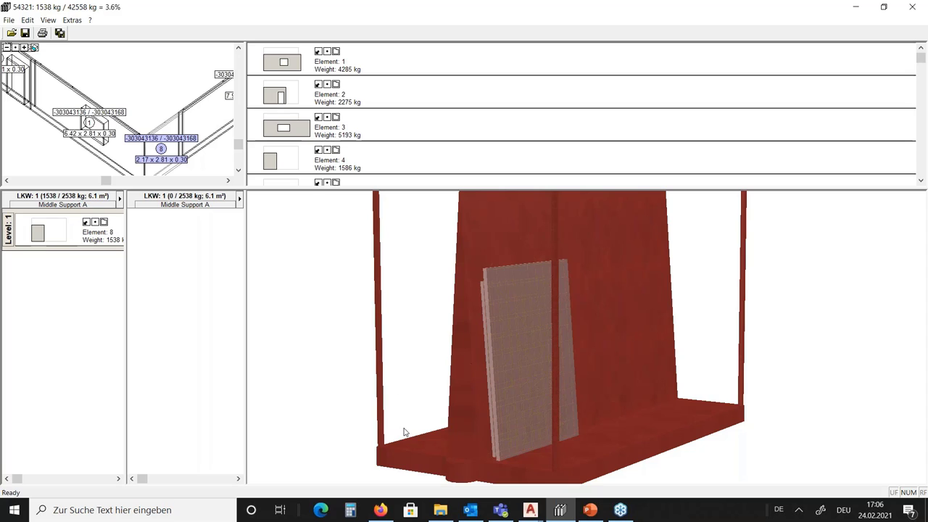
Switch to the PowerPoint presentation and advance to the "Software configuration" slide.
click(590, 510)
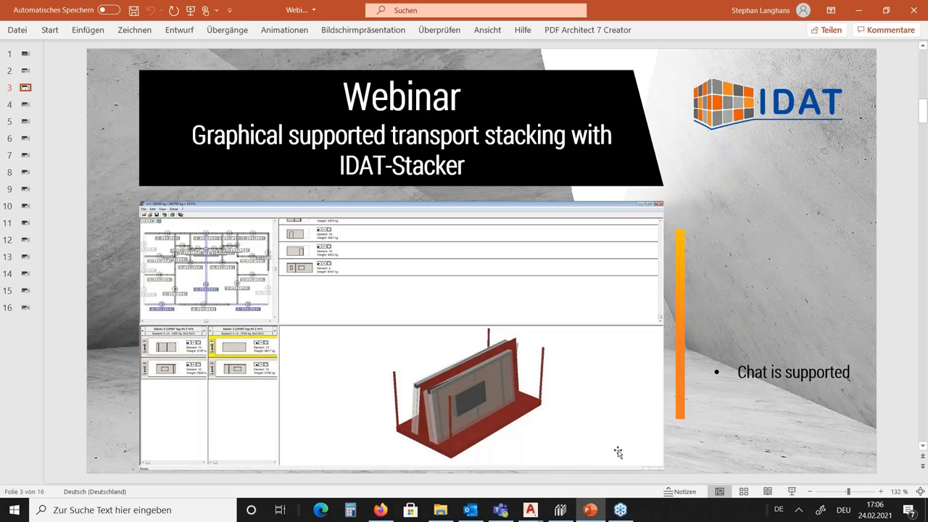
click(877, 383)
click(888, 433)
key(Page_Down)
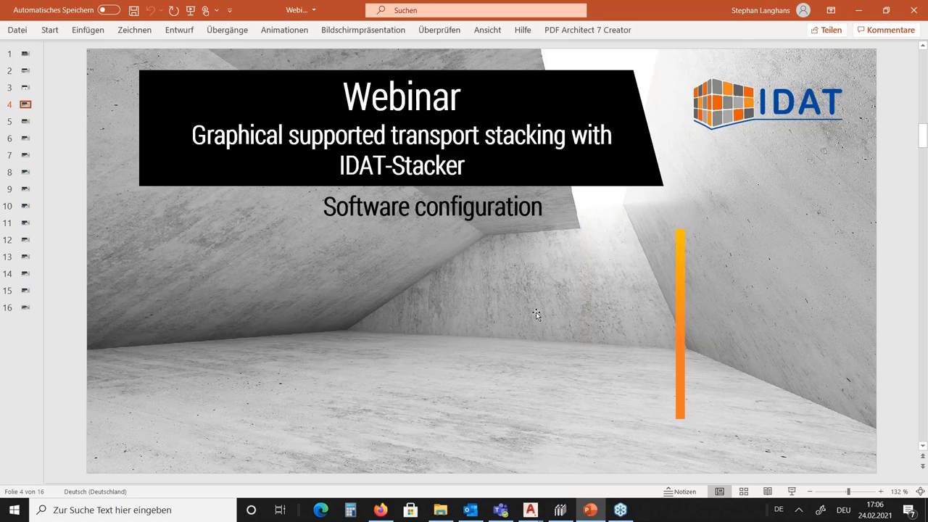
mouse_move(623, 517)
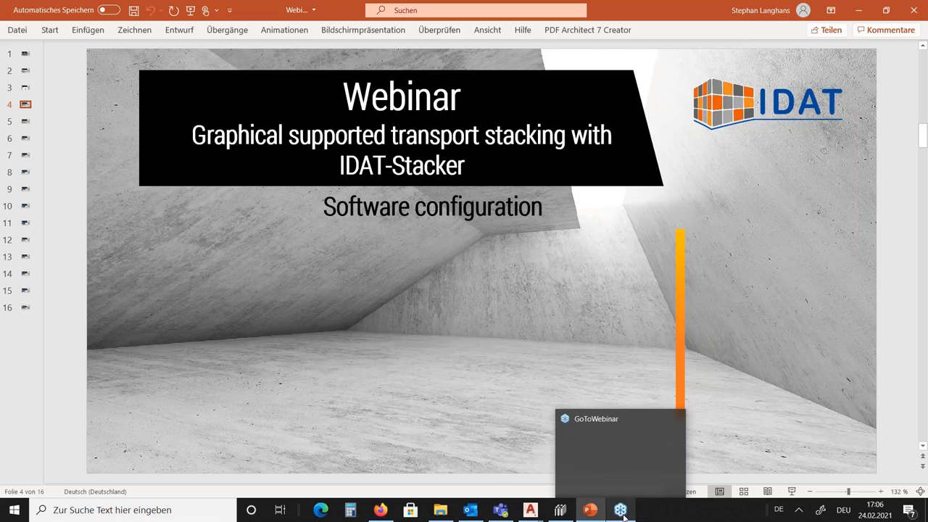
Switch back to Stacker and open its configuration file Stacker.cfg in a maximized editor window.
click(569, 514)
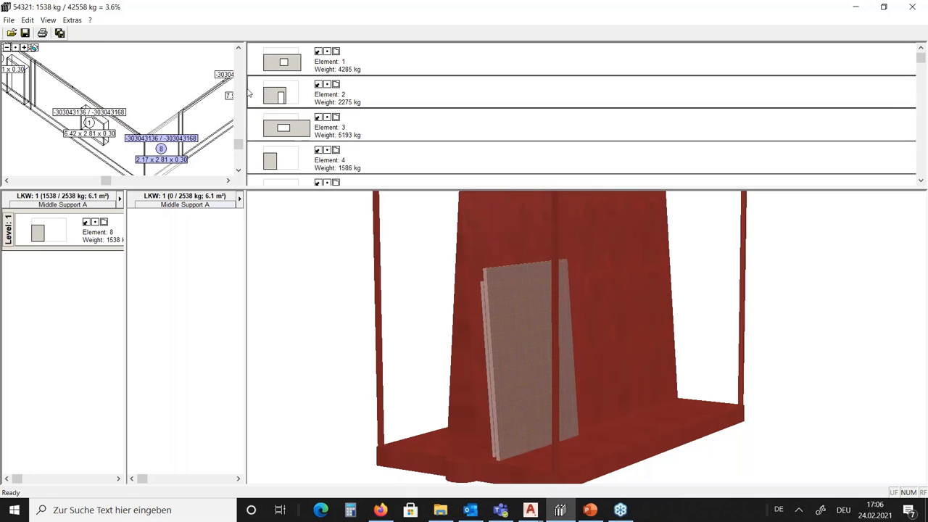
click(72, 20)
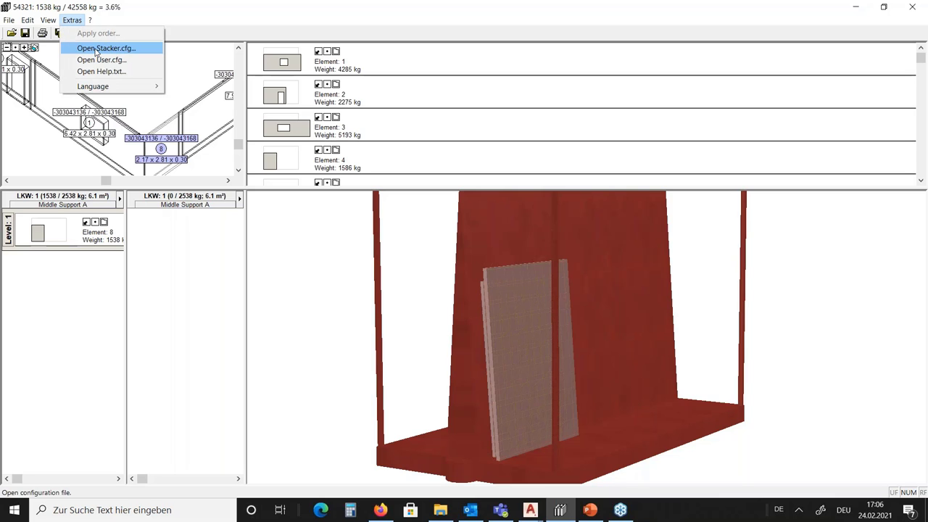
click(95, 49)
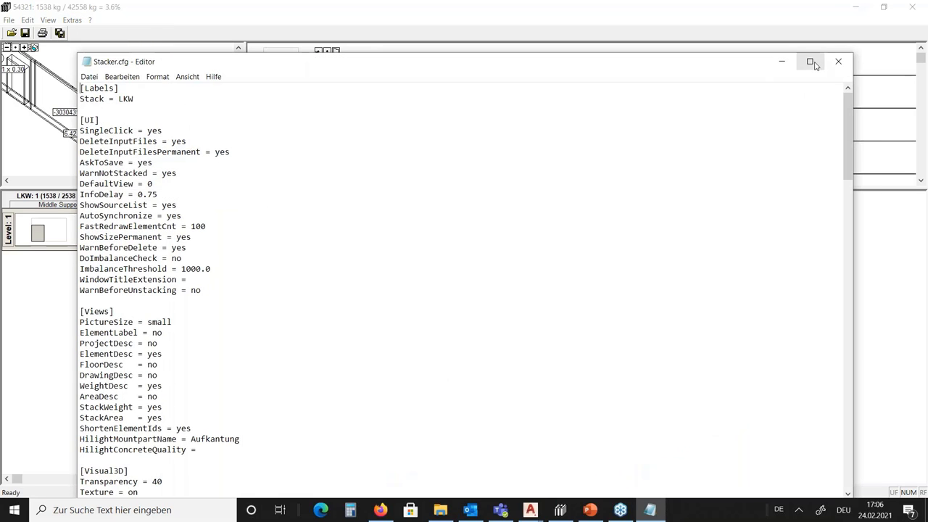
click(810, 61)
Examine the settings sections of Stacker.cfg, including the UI, Views, Visual3D, Print and Export options.
scroll(63, 170, down, 15)
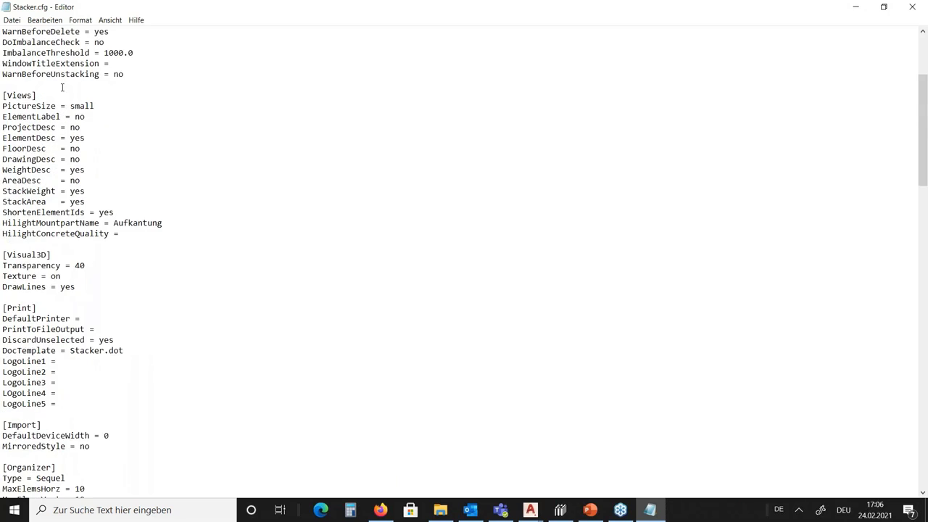
scroll(64, 169, up, 14)
scroll(64, 169, up, 1)
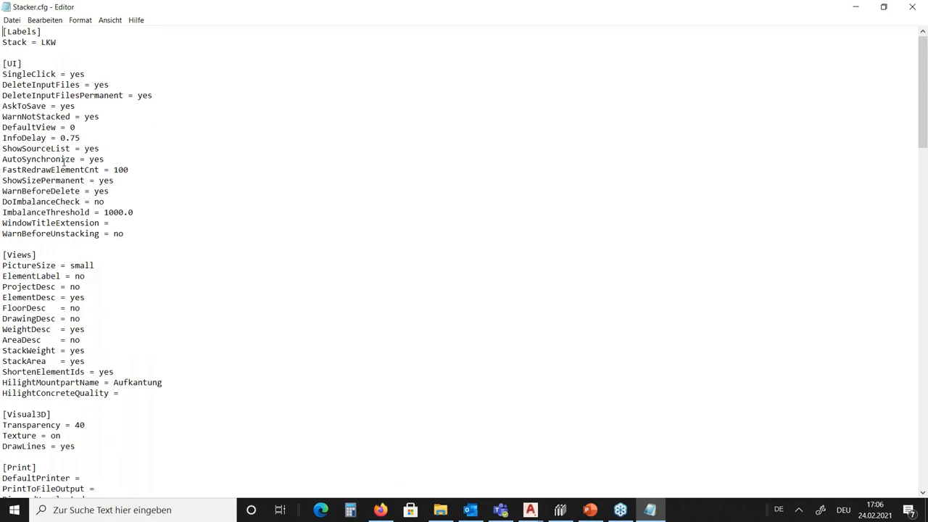
scroll(80, 139, down, 6)
scroll(88, 161, up, 6)
scroll(89, 161, down, 11)
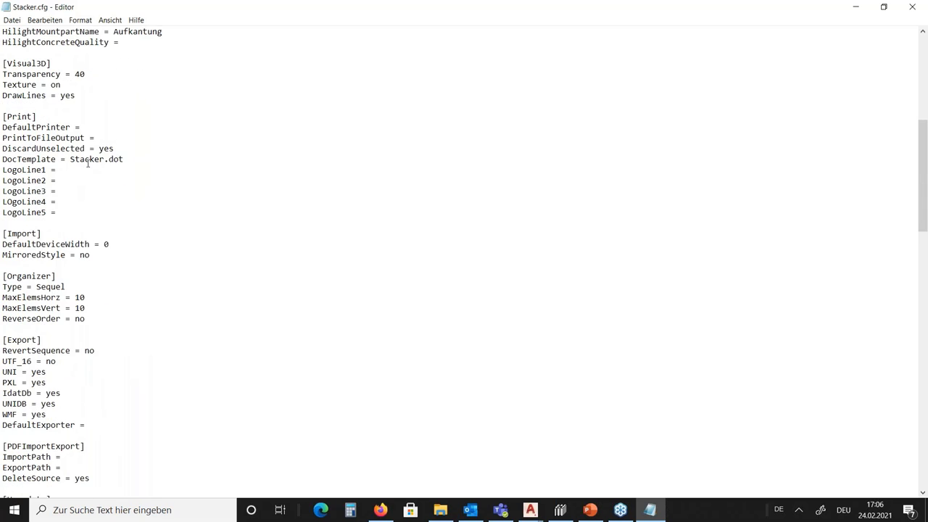
scroll(88, 164, up, 11)
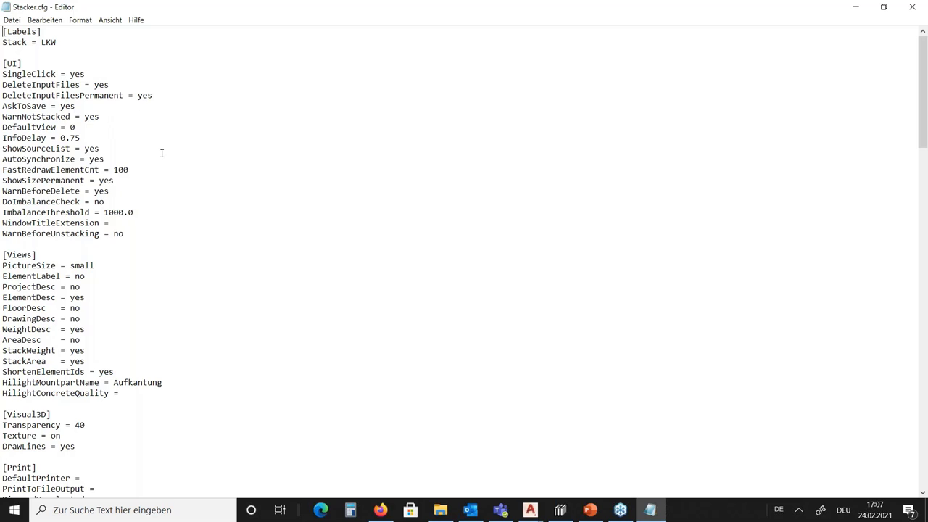
scroll(60, 180, down, 4)
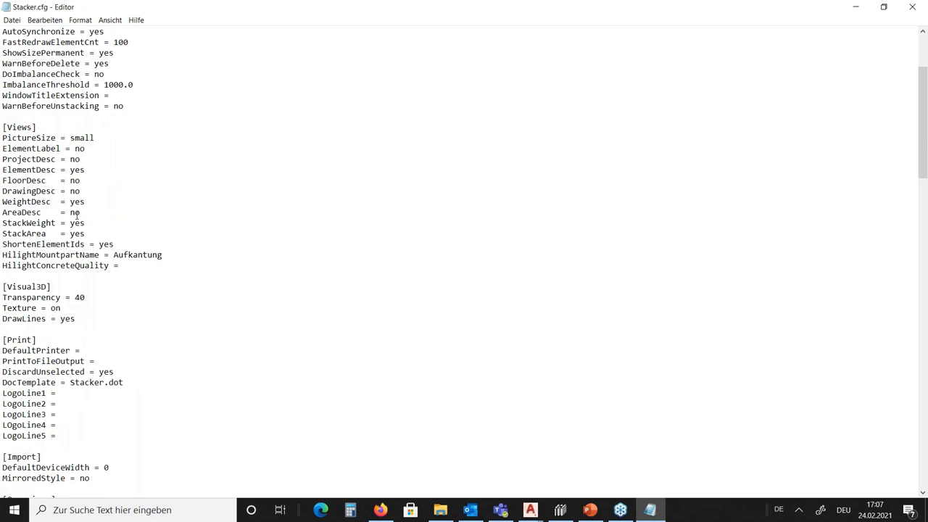
scroll(33, 278, down, 1)
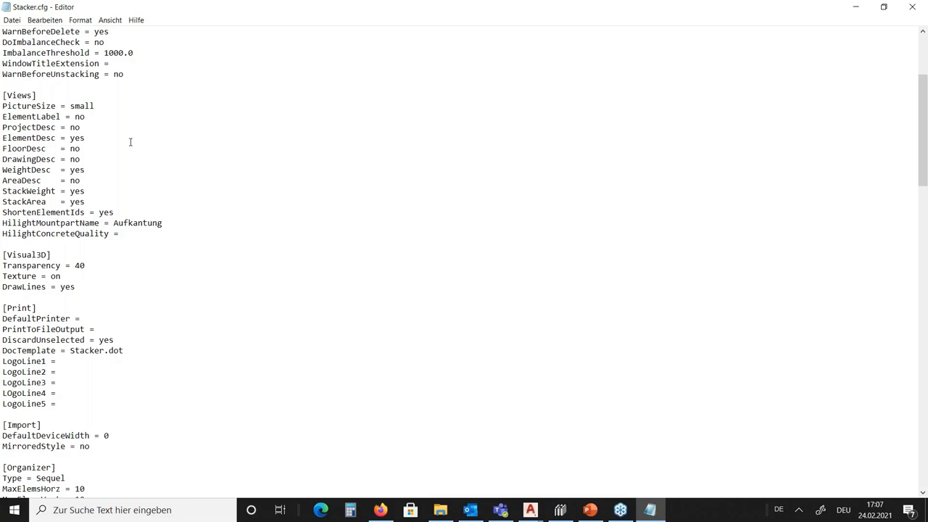
Examine the Export, Userdata and Devices sections of Stacker.cfg, including every stack device definition from Horizontal through Inloader.
scroll(101, 182, down, 14)
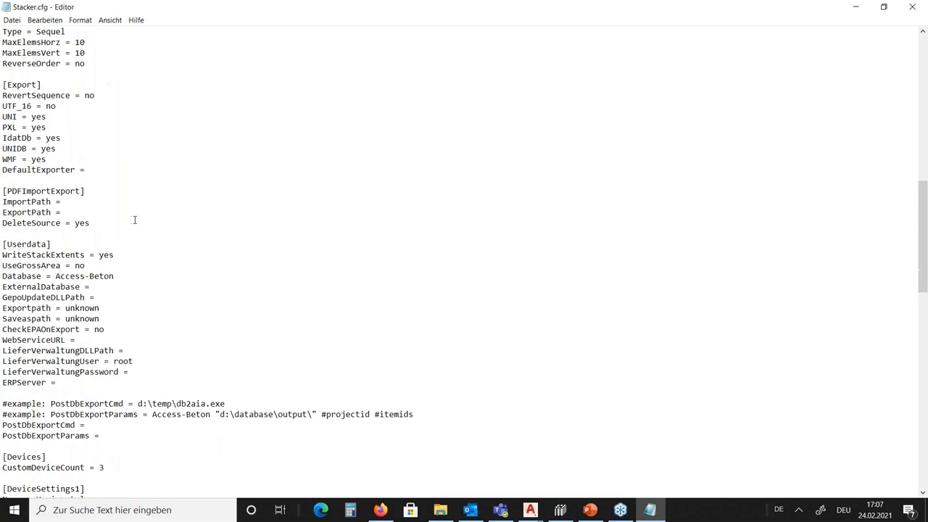
scroll(134, 220, down, 14)
scroll(127, 229, up, 4)
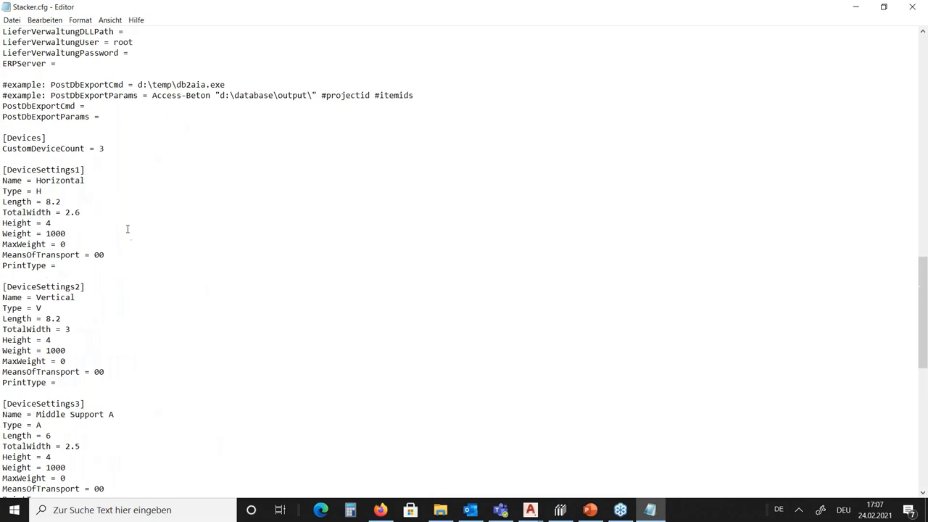
scroll(127, 229, up, 3)
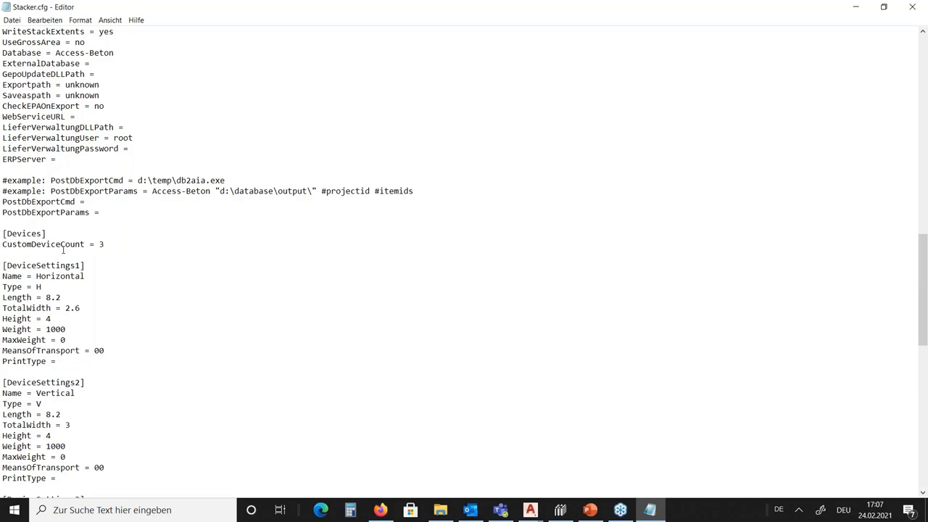
scroll(65, 249, down, 1)
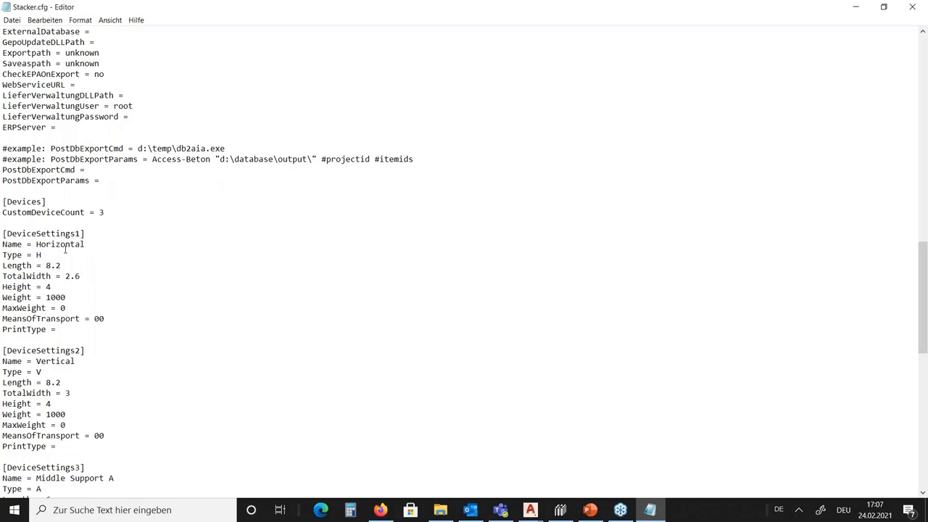
scroll(88, 209, down, 2)
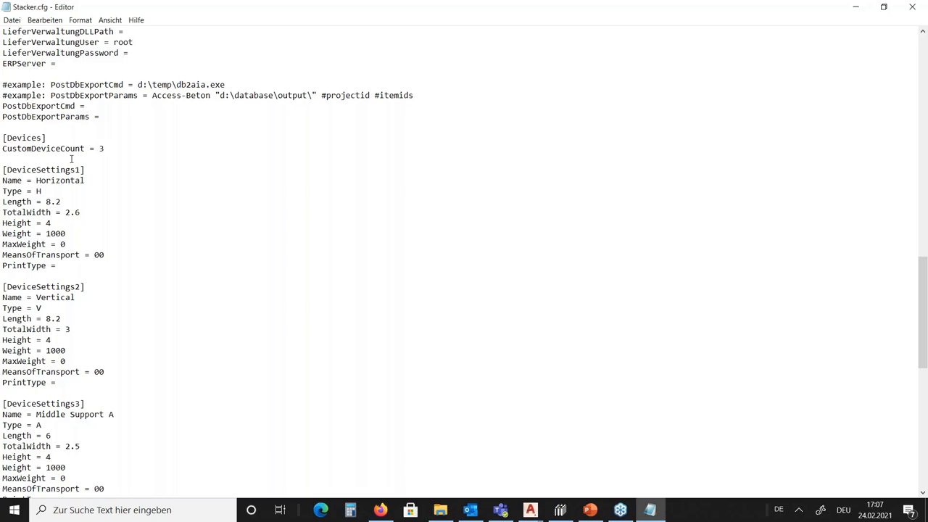
scroll(68, 202, down, 11)
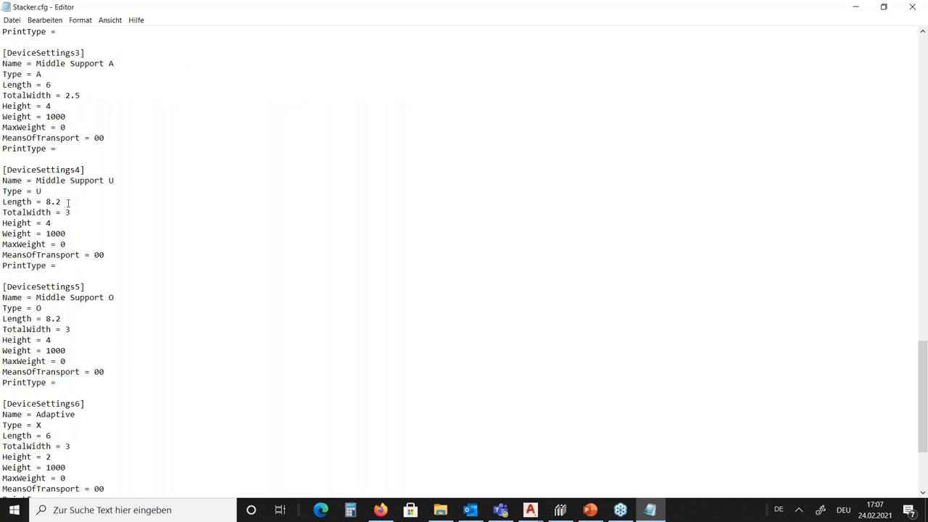
scroll(119, 331, down, 5)
scroll(109, 338, up, 13)
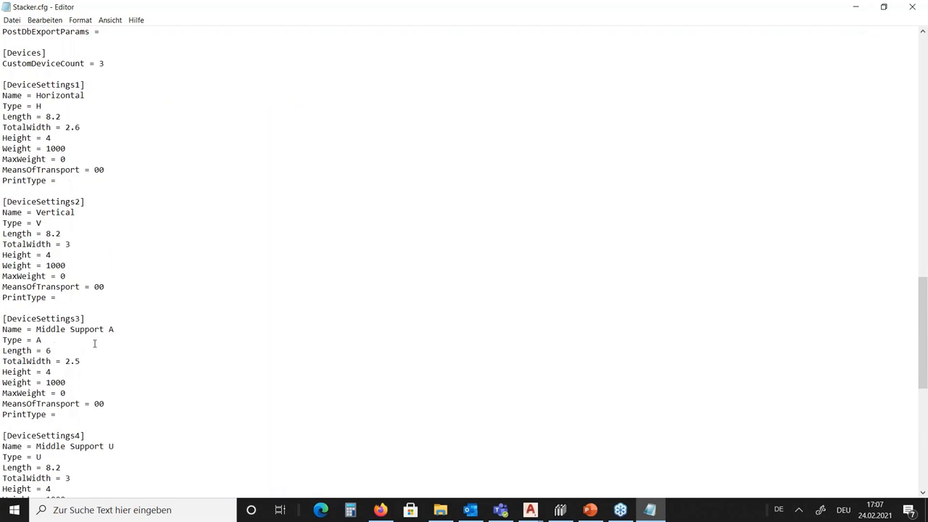
scroll(94, 343, up, 2)
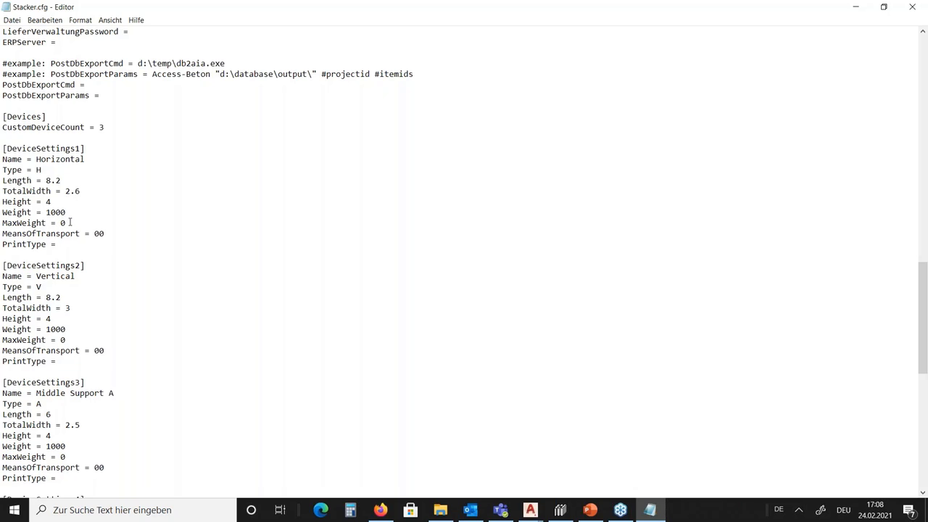
scroll(80, 235, down, 15)
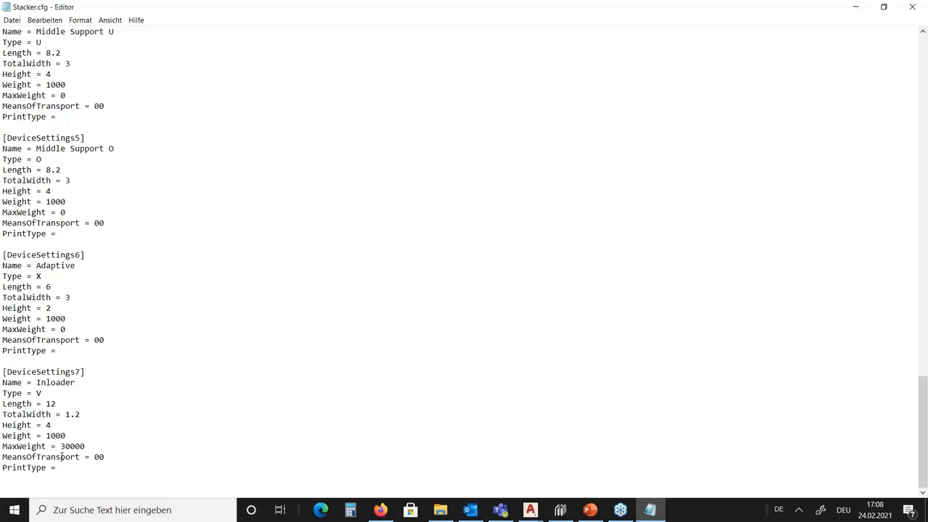
Close the Stacker.cfg file and switch to the PowerPoint presentation.
click(913, 8)
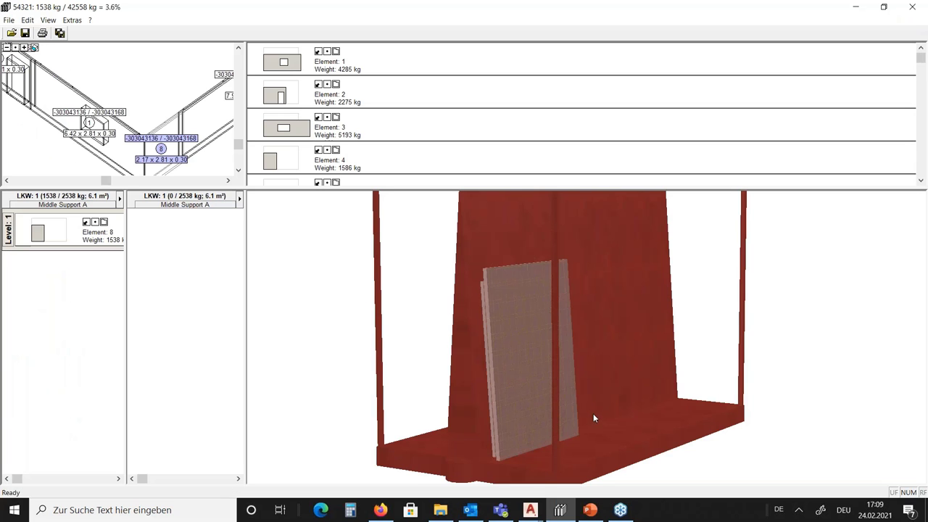
click(591, 511)
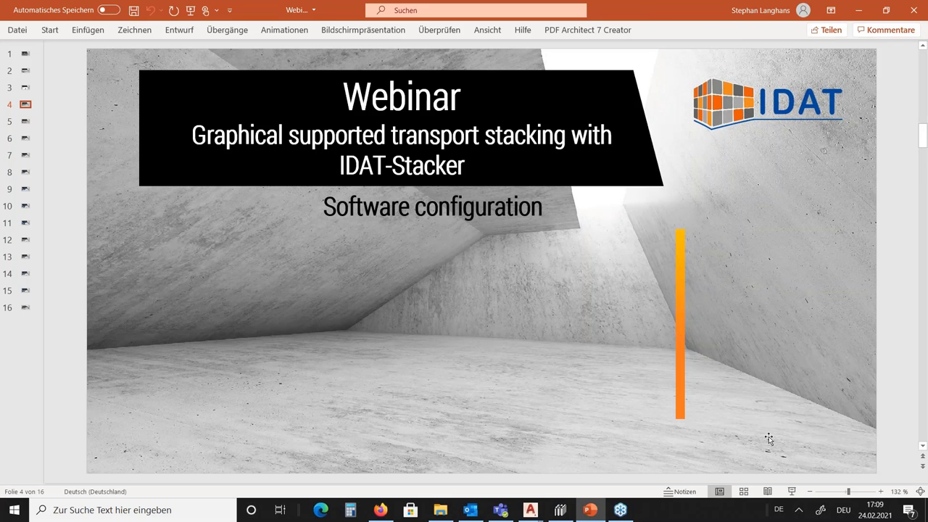
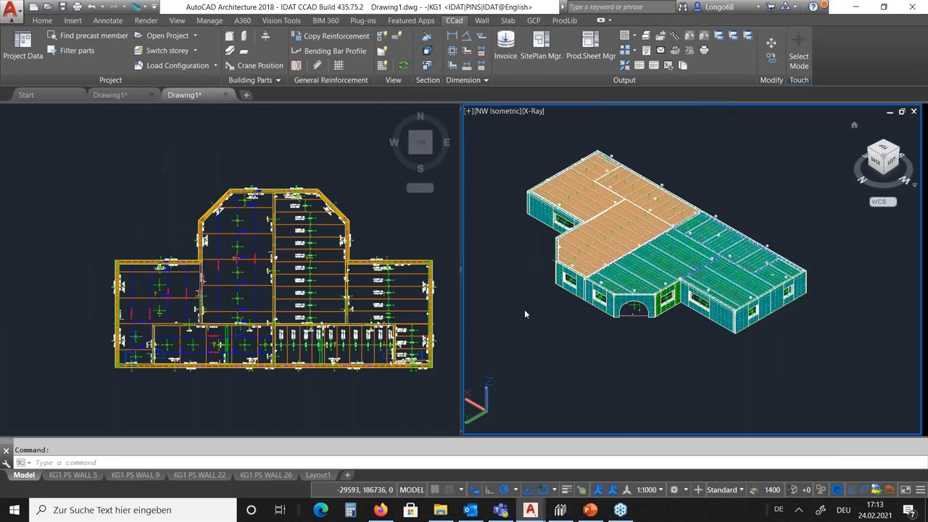
Examine the precast building in AutoCAD's plan and isometric views, including the slab reinforcement and the slab joints up close.
middle_drag(631, 232, 585, 216)
middle_drag(639, 200, 655, 207)
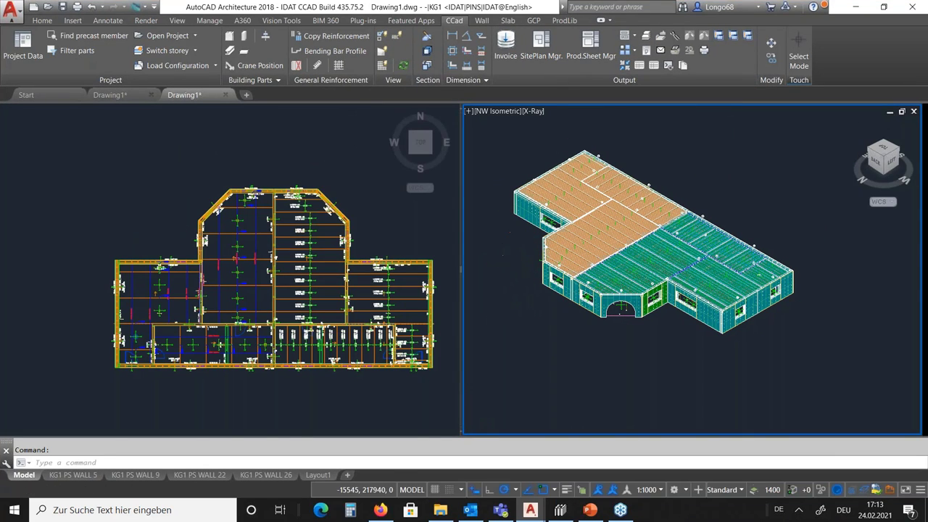
scroll(523, 268, up, 2)
click(378, 229)
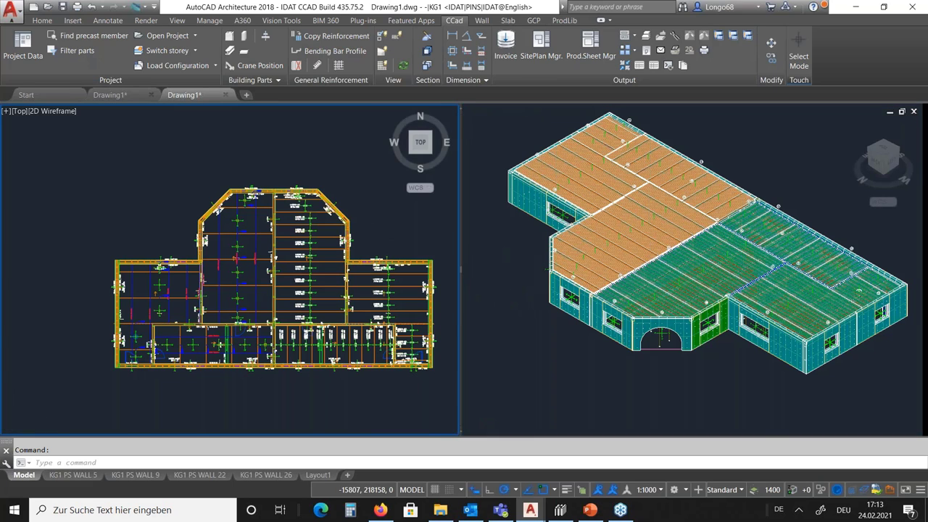
scroll(378, 230, up, 2)
scroll(373, 230, down, 2)
middle_drag(369, 230, 318, 242)
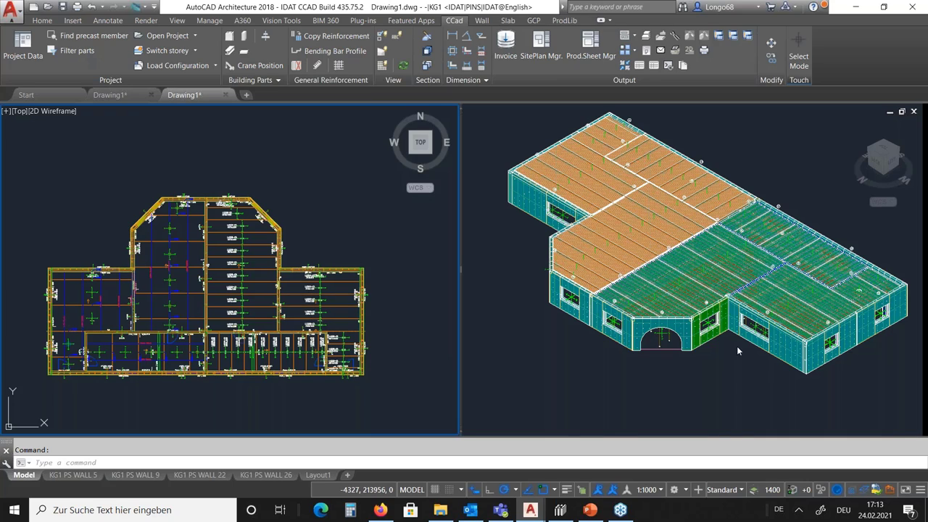
click(724, 370)
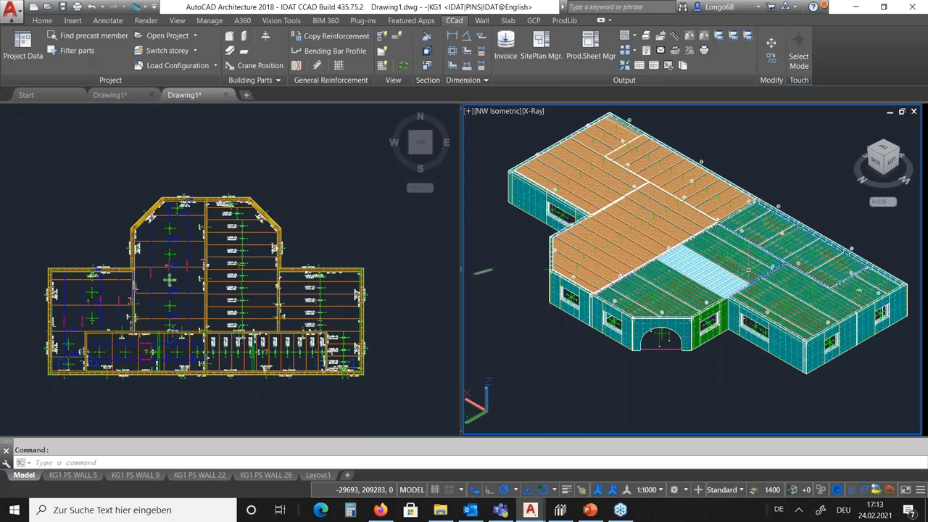
scroll(661, 319, up, 10)
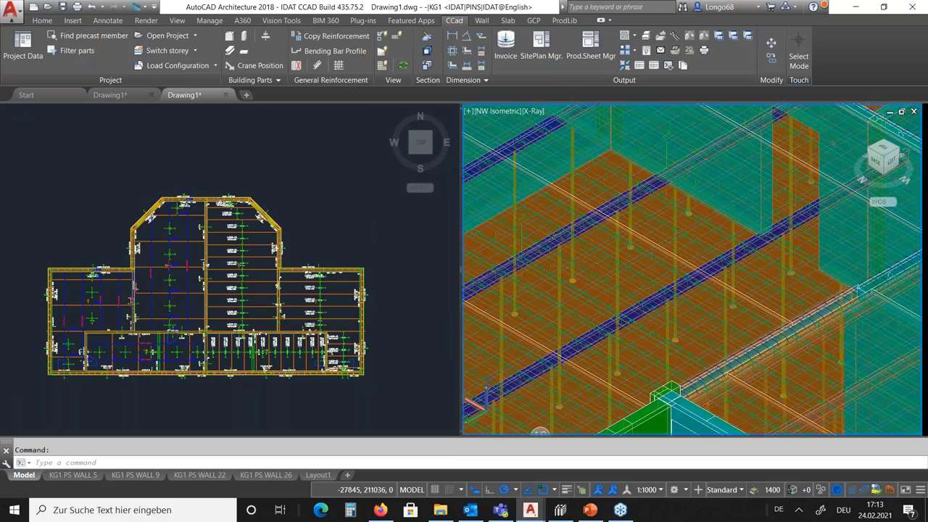
scroll(779, 381, up, 5)
scroll(864, 414, down, 3)
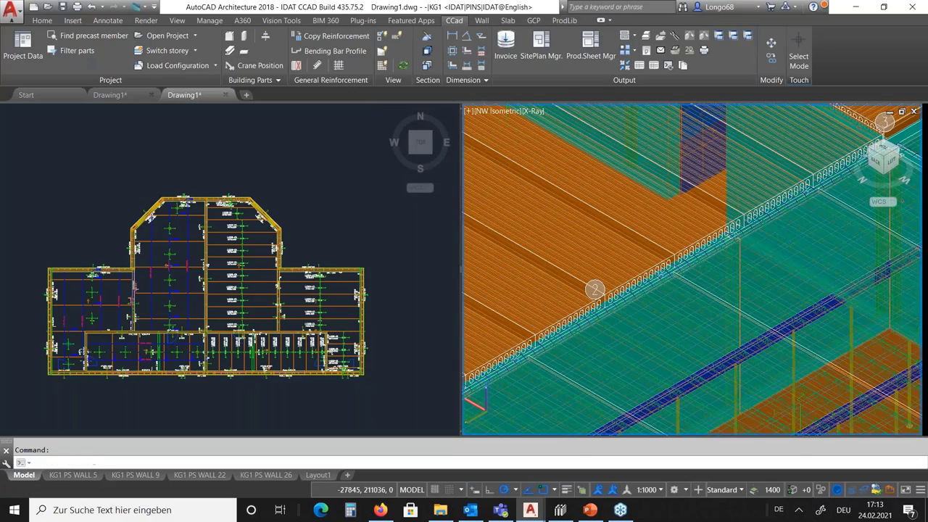
scroll(795, 420, down, 10)
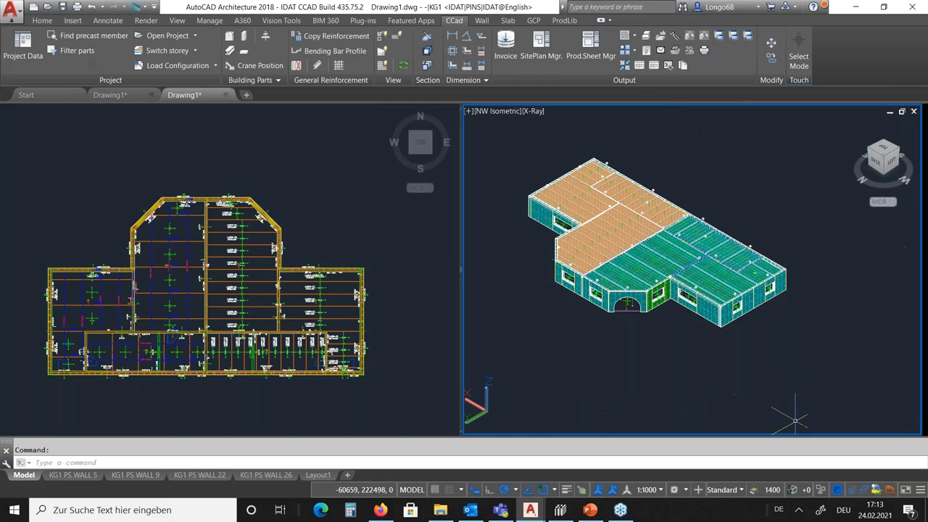
Set the isometric view's display configuration to wall and make the plan view active.
click(724, 491)
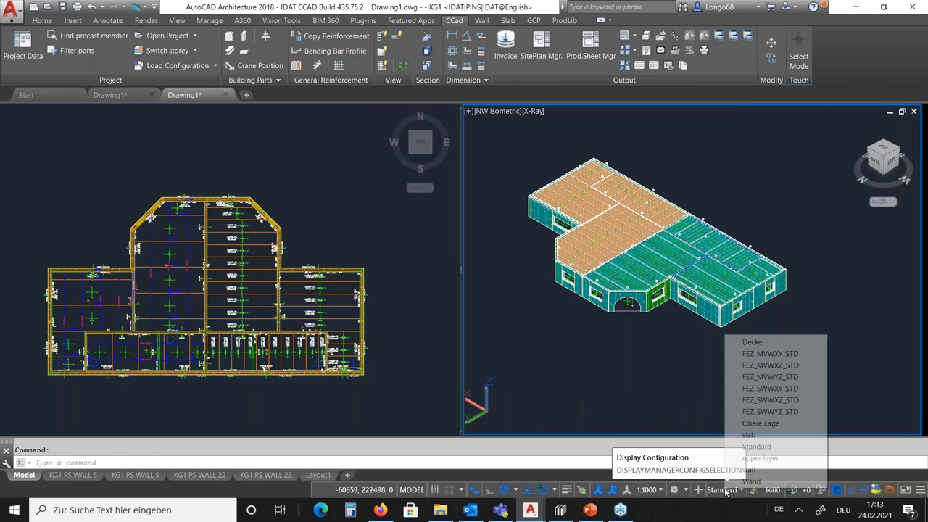
click(758, 471)
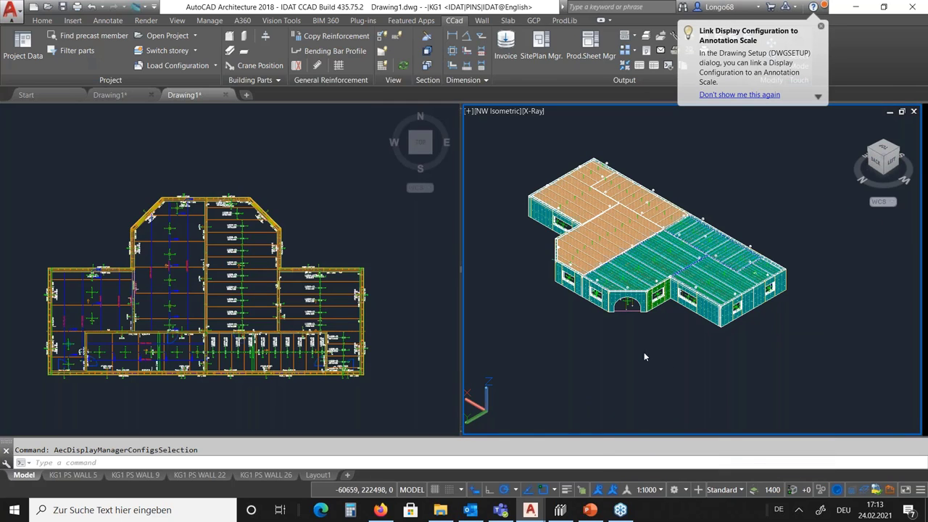
click(431, 361)
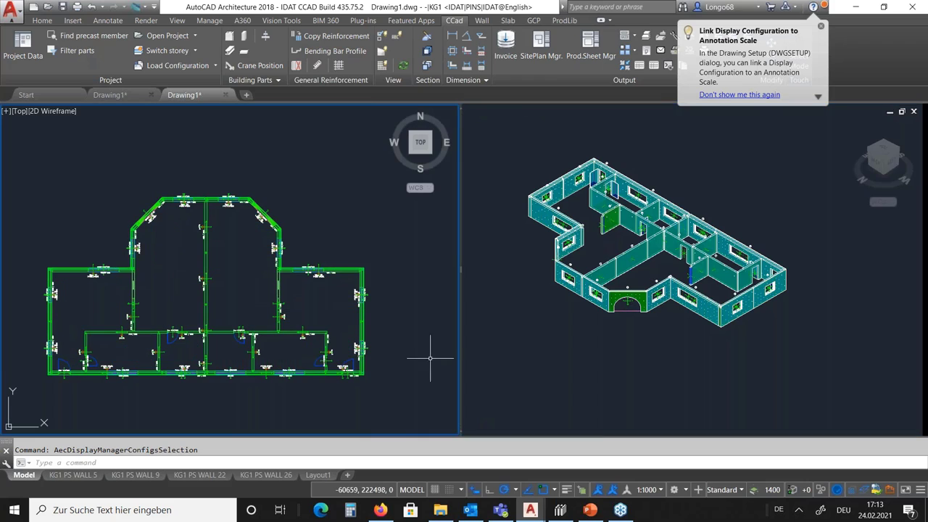
Examine the wall layout in the plan view, including the corner joint between walls 16 and 17 and the interior walls.
click(77, 287)
scroll(45, 279, up, 5)
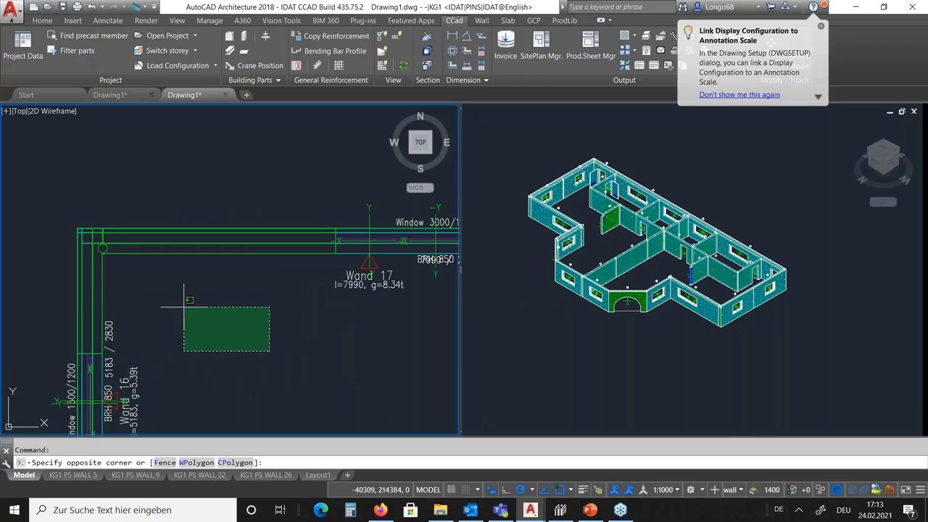
key(Escape)
scroll(72, 261, up, 2)
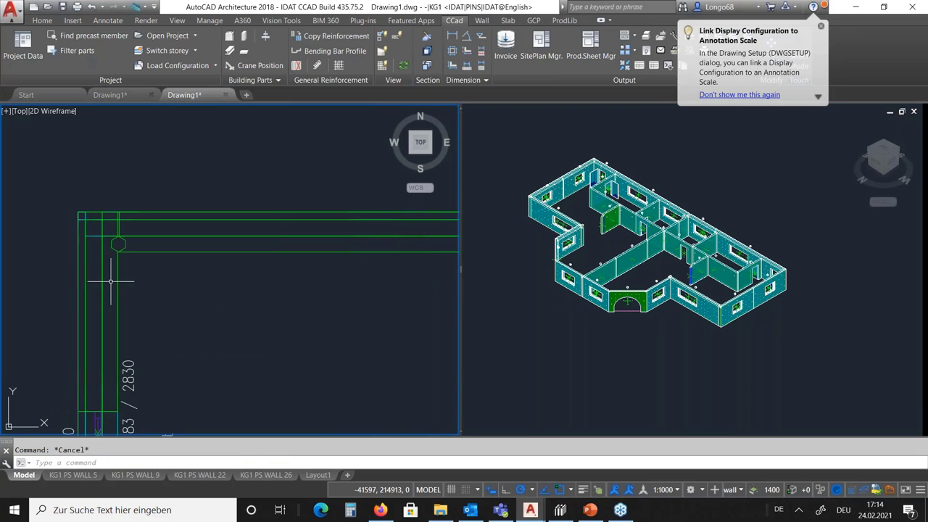
scroll(102, 279, down, 2)
middle_drag(174, 235, 92, 348)
scroll(93, 349, down, 2)
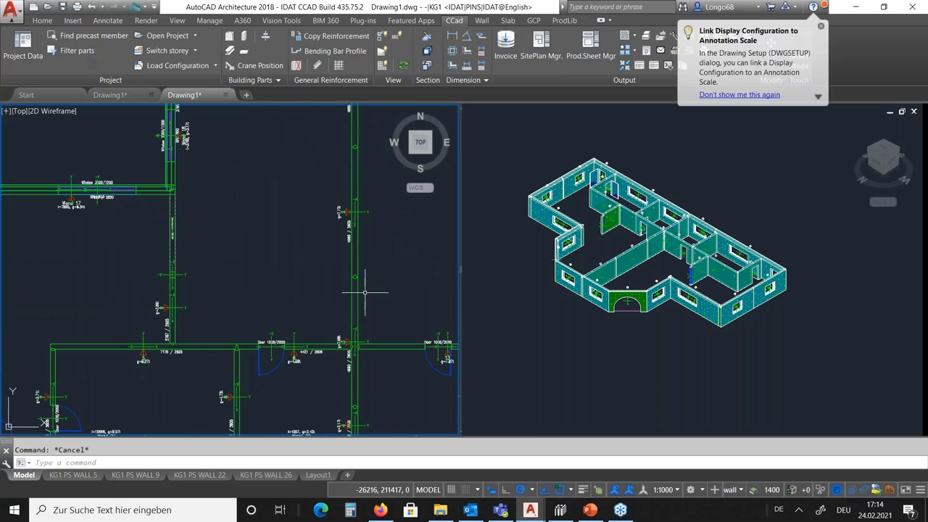
scroll(342, 269, down, 3)
middle_drag(369, 269, 249, 301)
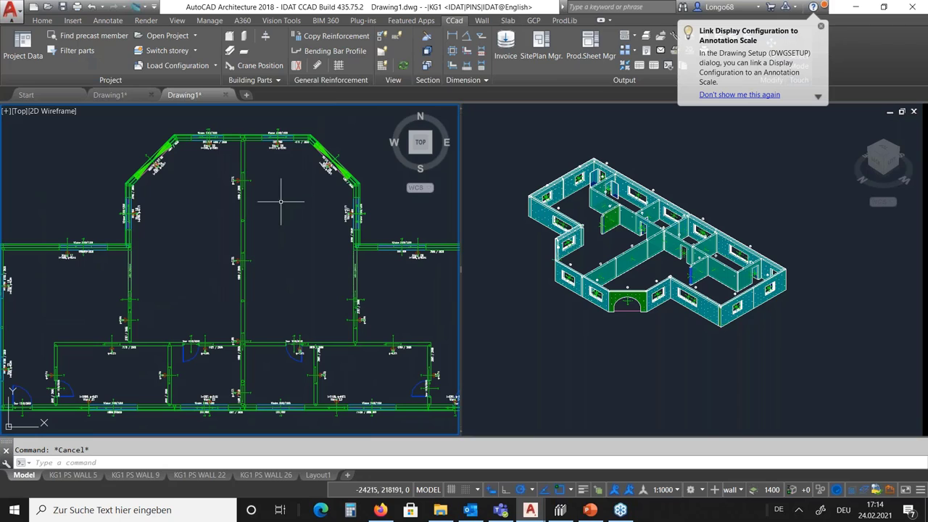
click(251, 261)
right_click(251, 261)
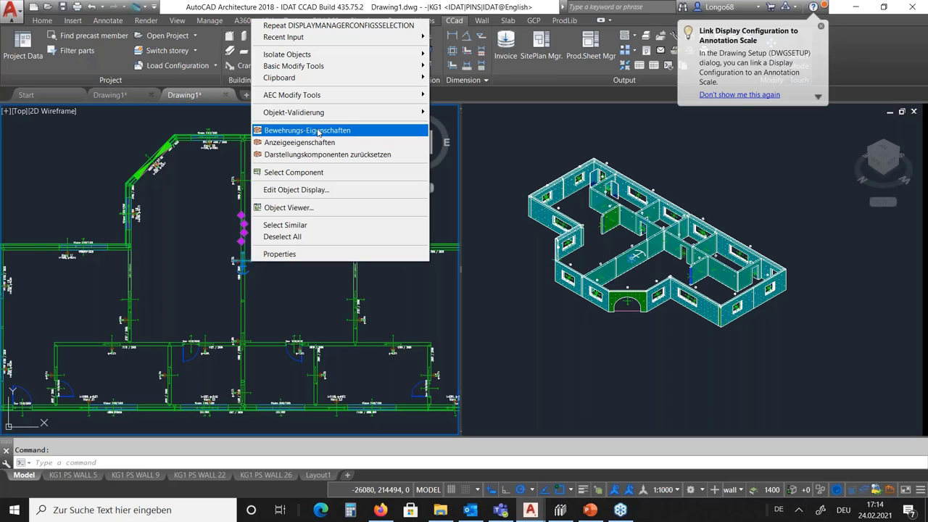
click(288, 275)
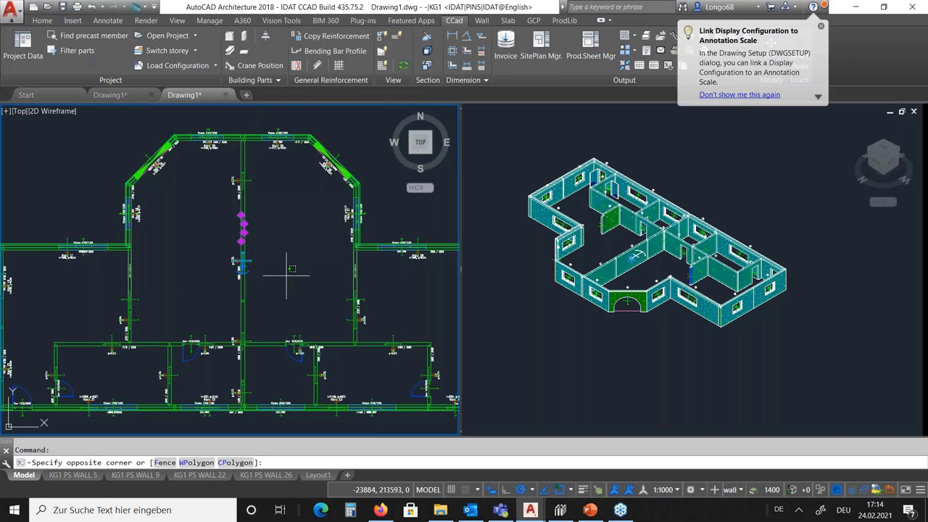
key(Escape)
key(Escape)
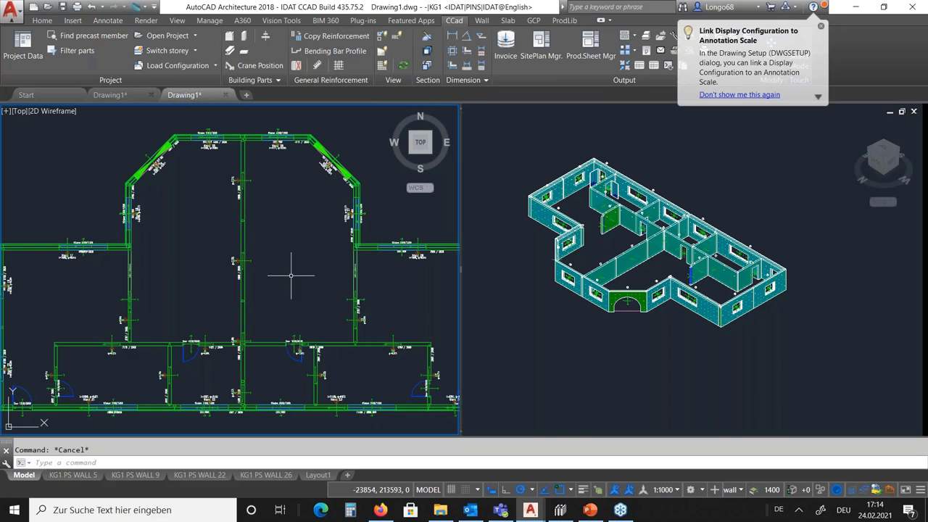
Dismiss the display configuration notification and export all walls (alle Wände) to Unitechnic files with every listed element selected.
scroll(265, 253, down, 2)
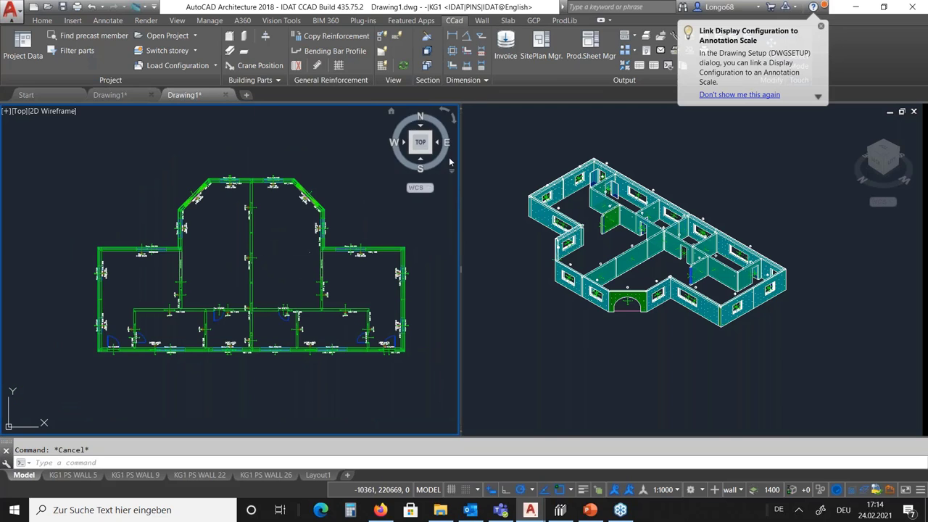
click(822, 28)
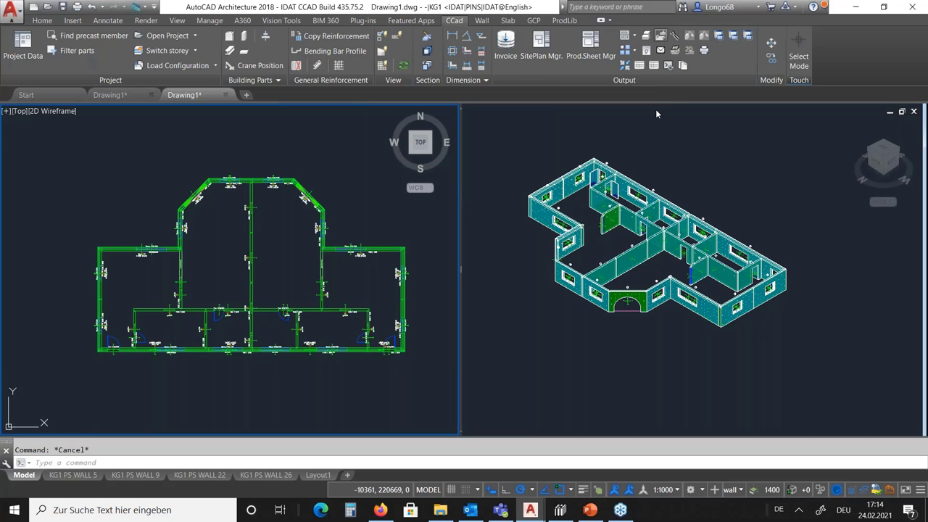
click(537, 89)
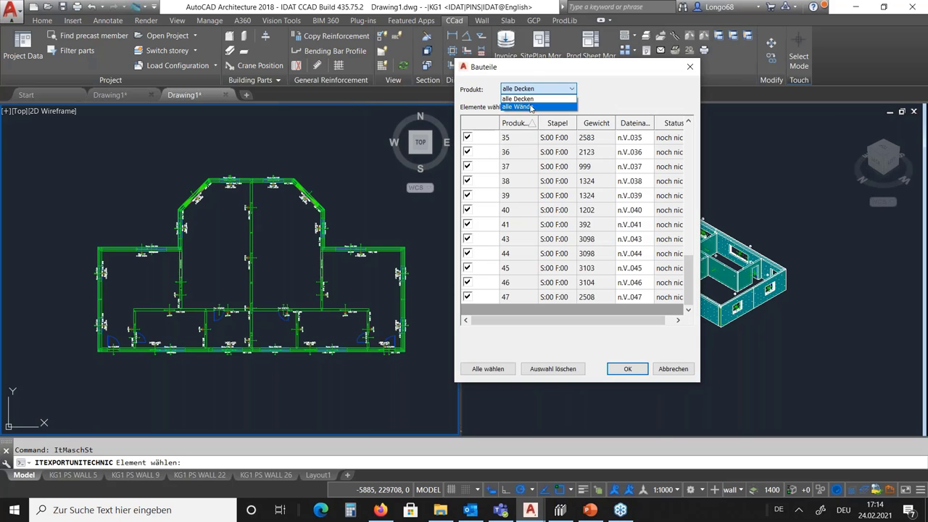
click(532, 107)
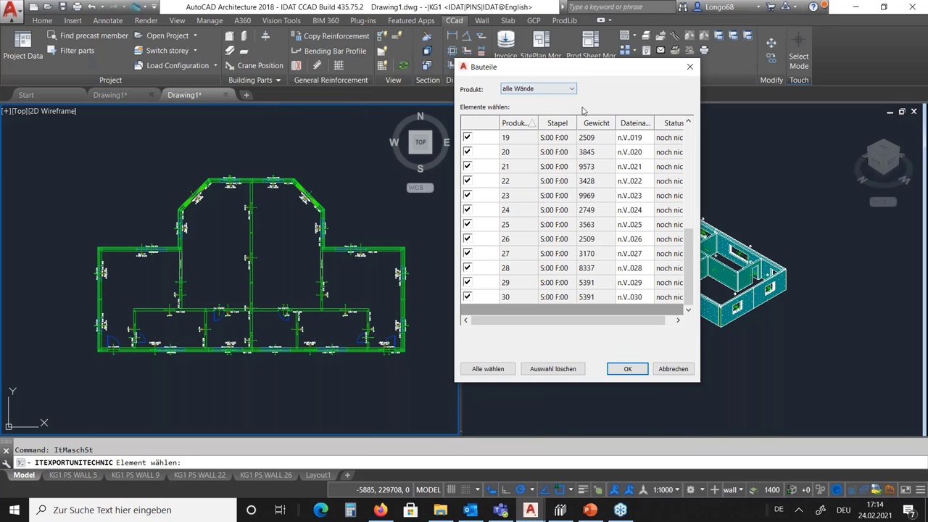
click(629, 369)
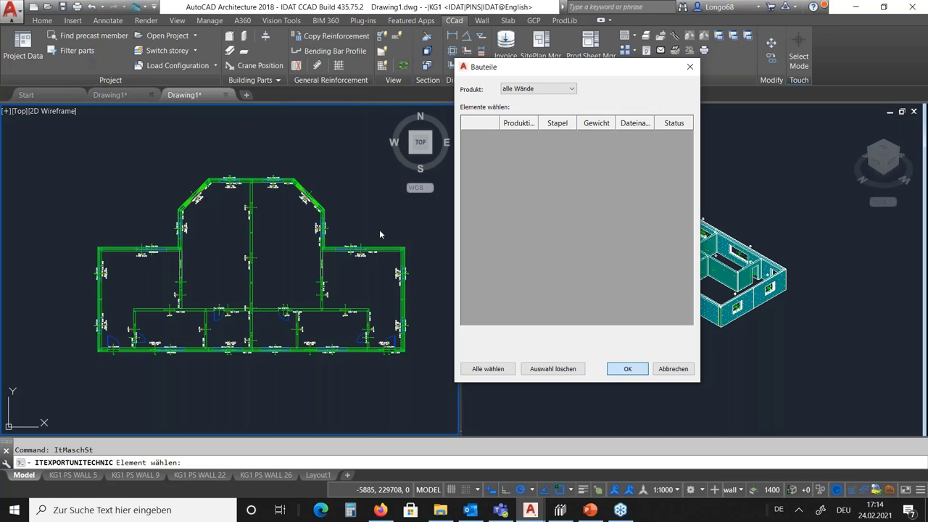
Switch to File Explorer and review the exported wall files in the C:\MaschDat folder.
click(440, 510)
scroll(306, 351, down, 6)
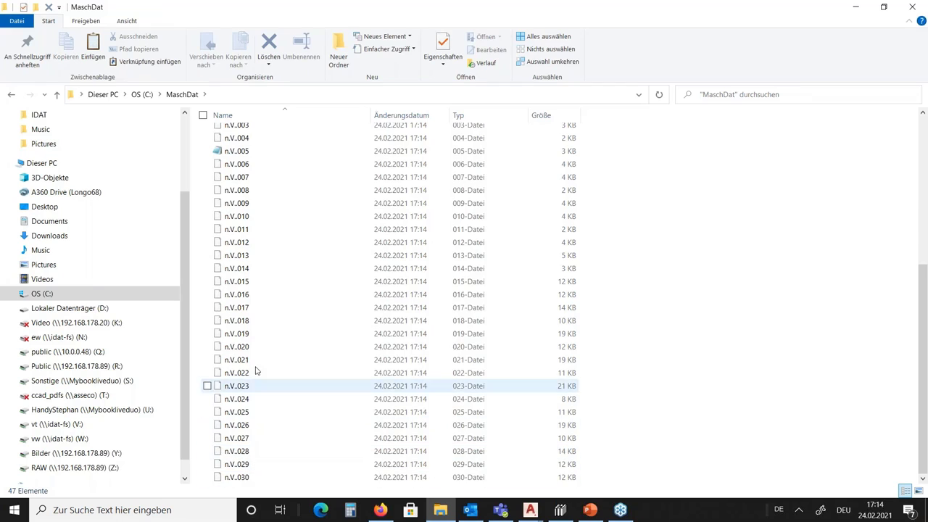
Switch to IDAT-Stacker and open the exported file n.V..001 from C:\MaschDat, continuing despite the elements that are not stacked.
scroll(247, 384, up, 3)
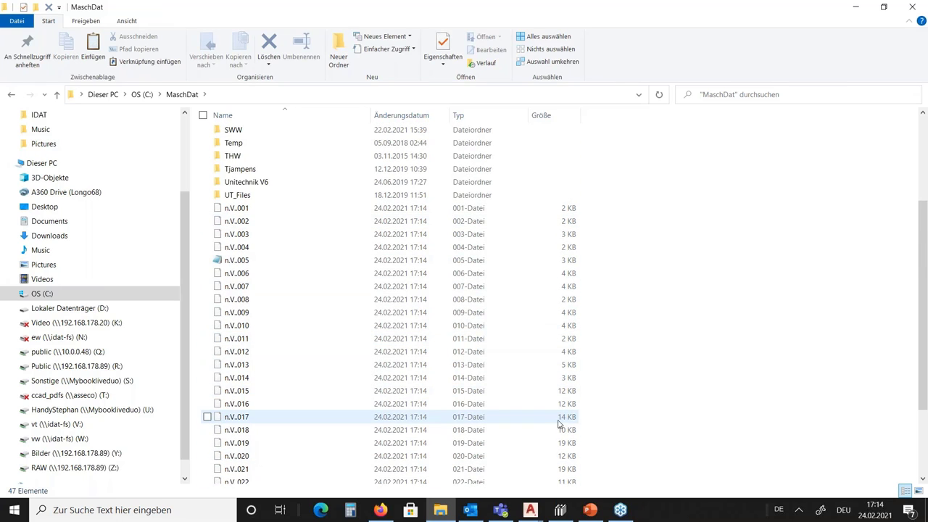
click(560, 513)
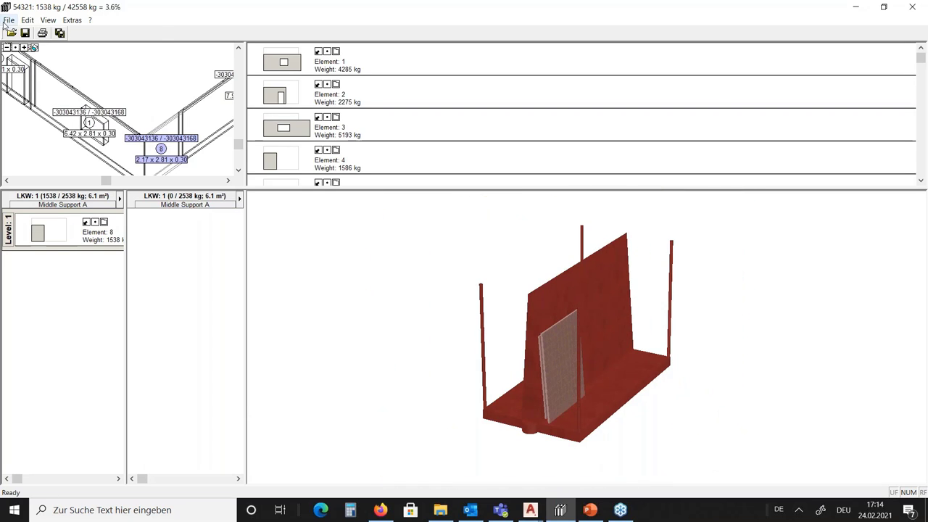
click(9, 20)
click(29, 33)
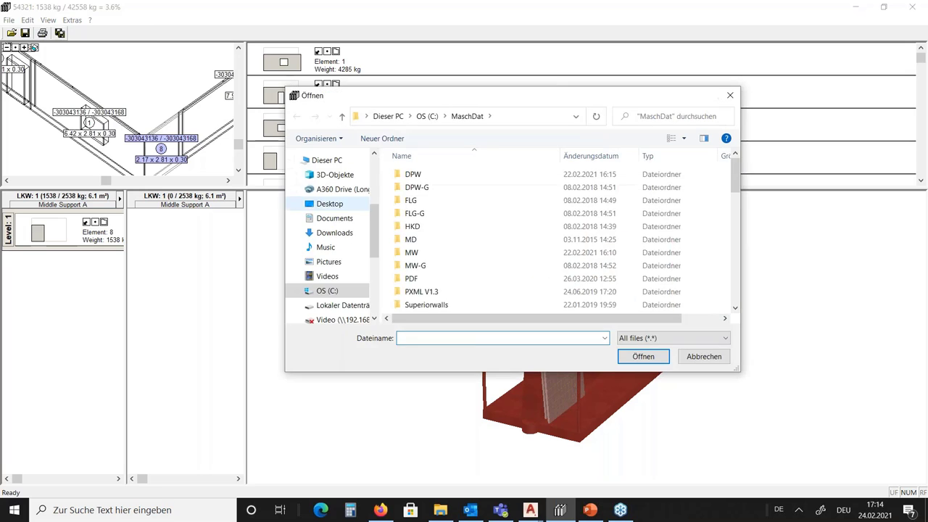
scroll(446, 249, down, 6)
double_click(434, 249)
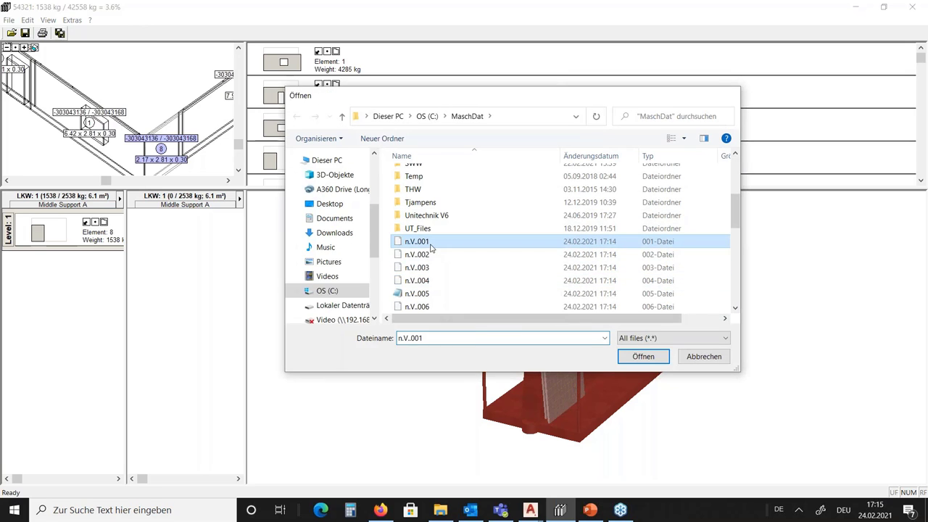
click(499, 283)
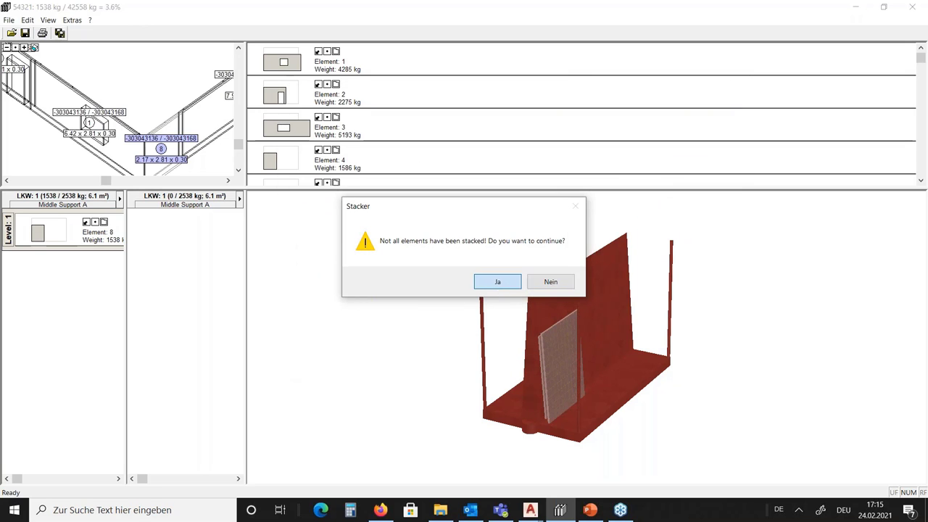
click(469, 283)
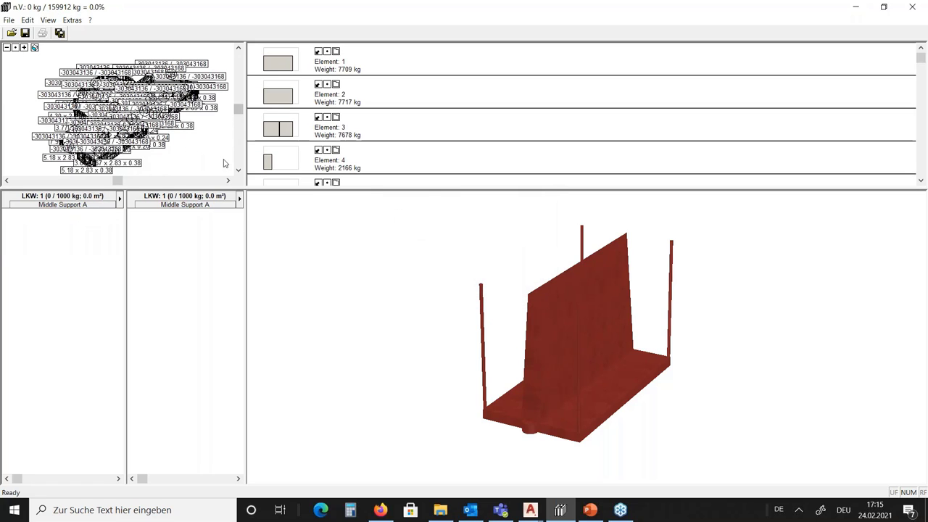
Enlarge the isometric wall overview in both height and width to make the building's walls easier to inspect.
drag(269, 195, 264, 258)
drag(246, 137, 467, 136)
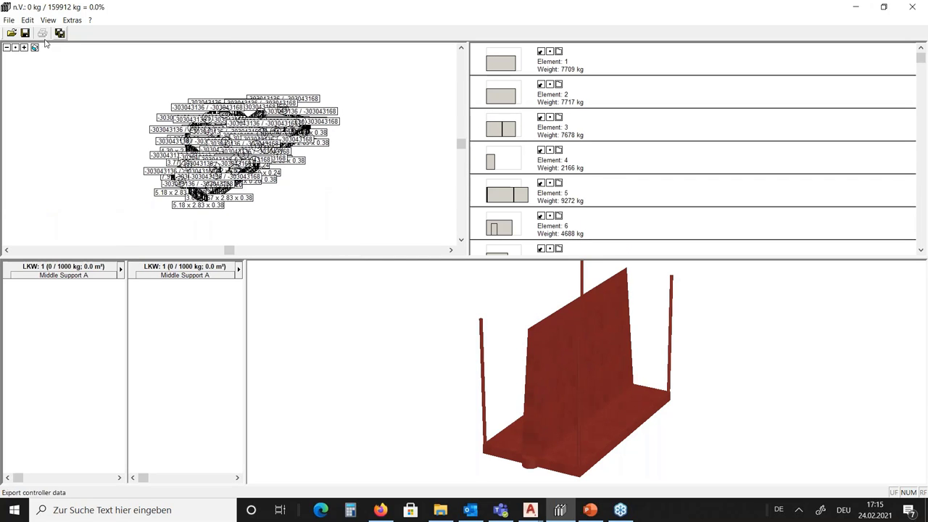
scroll(191, 211, up, 4)
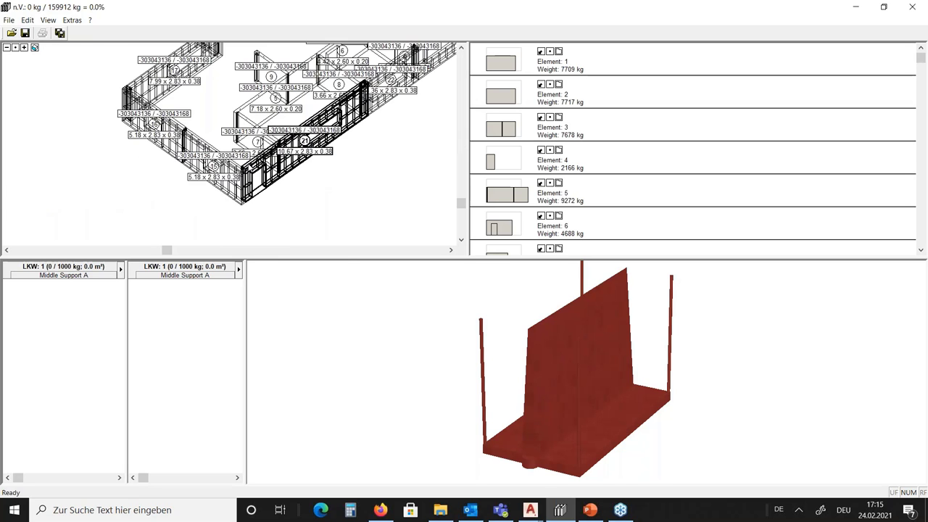
scroll(192, 211, down, 3)
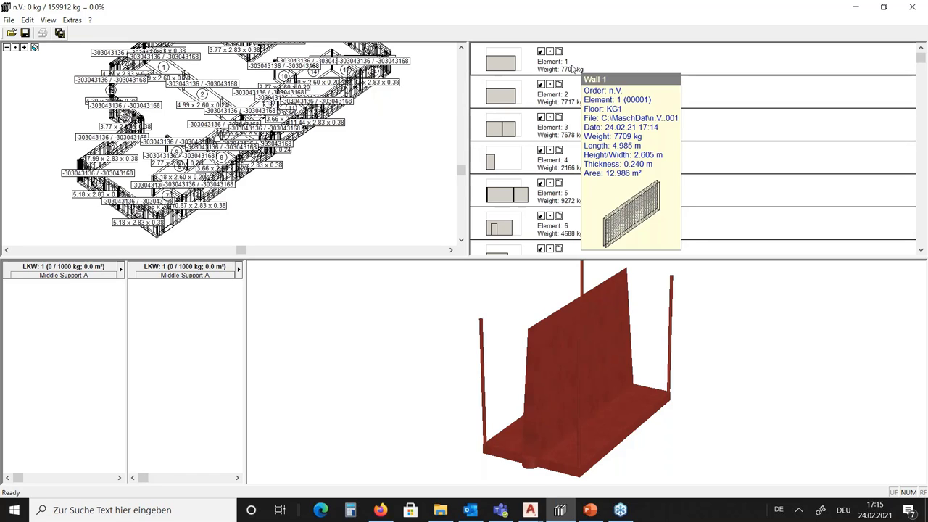
Examine the element list up to element 17 and the details of sandwich walls 21 and 15 in the building overview.
scroll(647, 95, down, 1)
scroll(647, 94, down, 9)
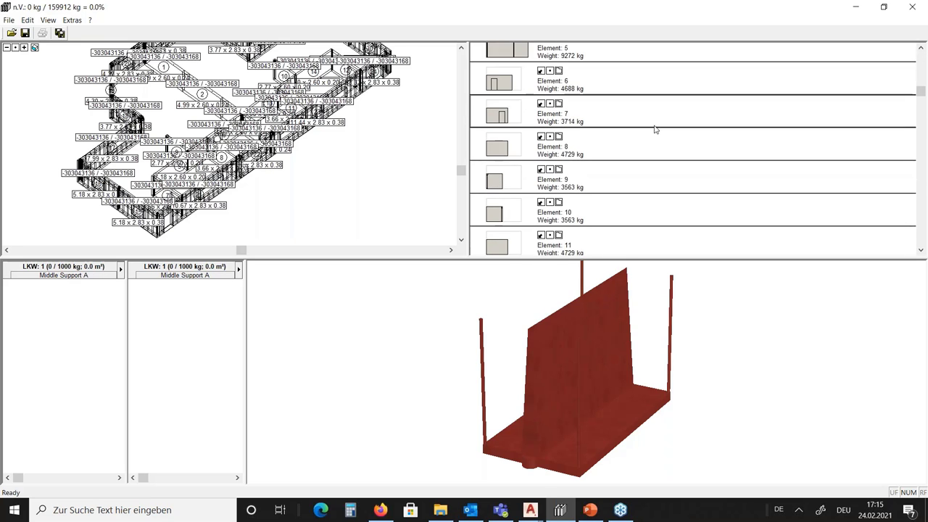
mouse_move(661, 156)
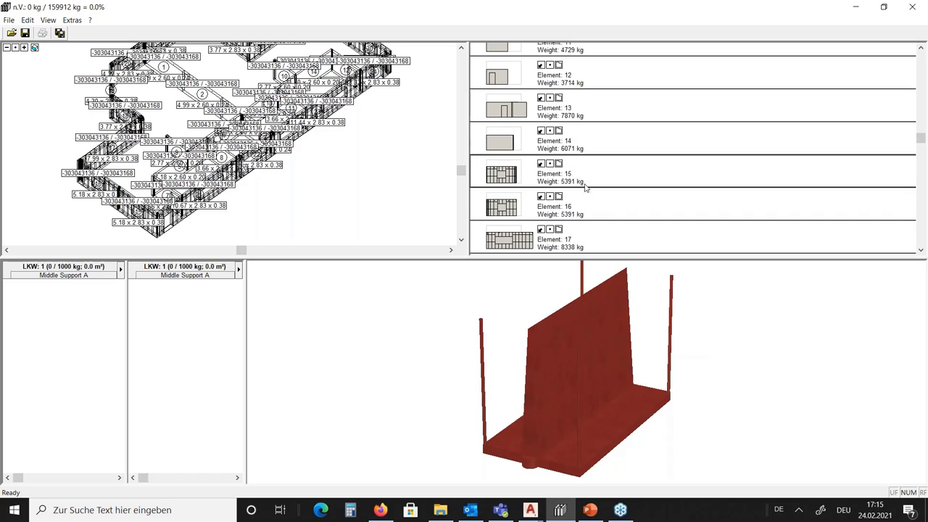
mouse_move(513, 180)
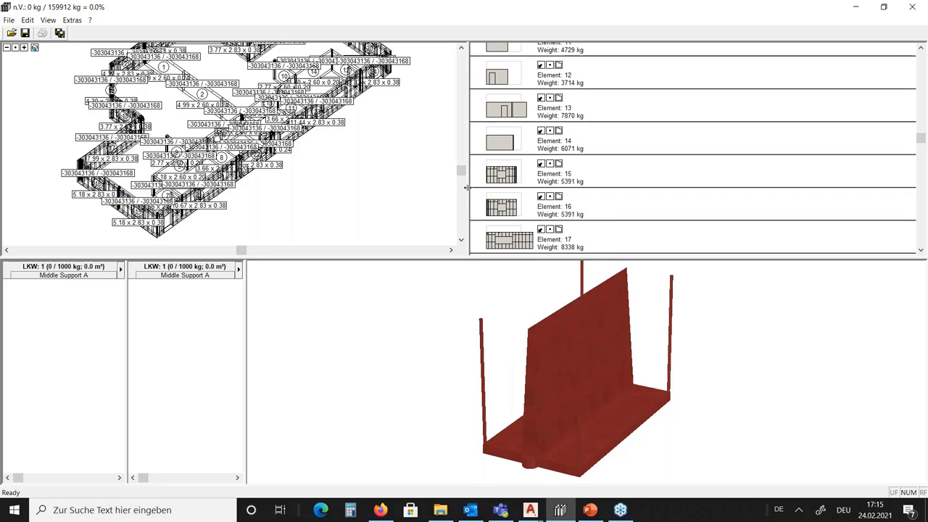
mouse_move(196, 210)
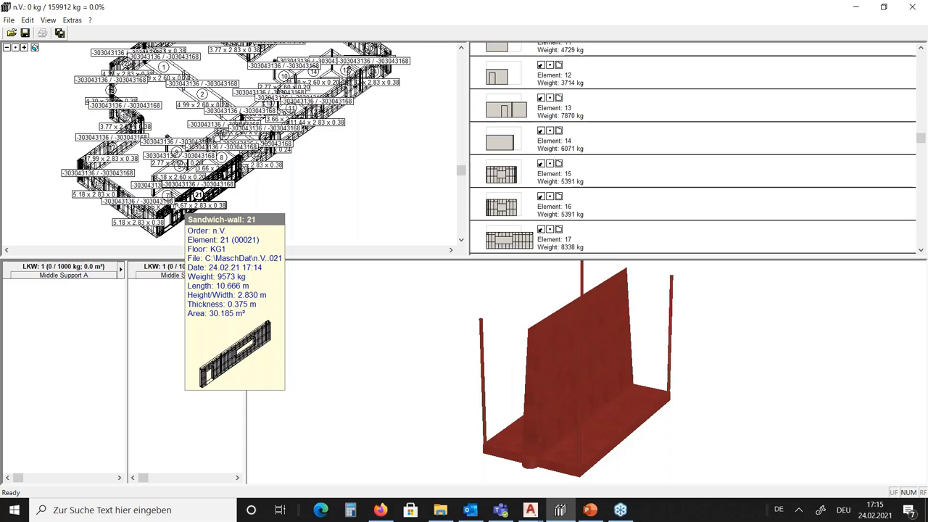
mouse_move(138, 211)
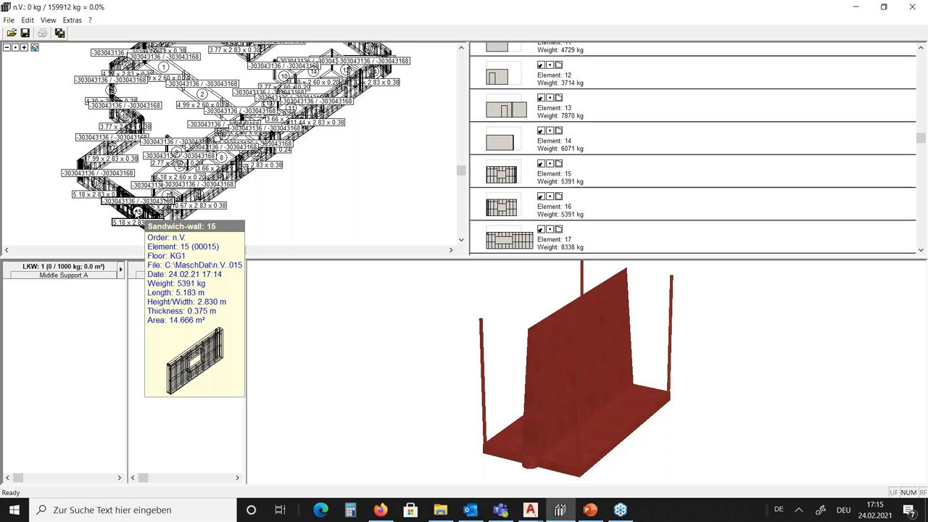
scroll(138, 211, up, 3)
scroll(304, 206, down, 2)
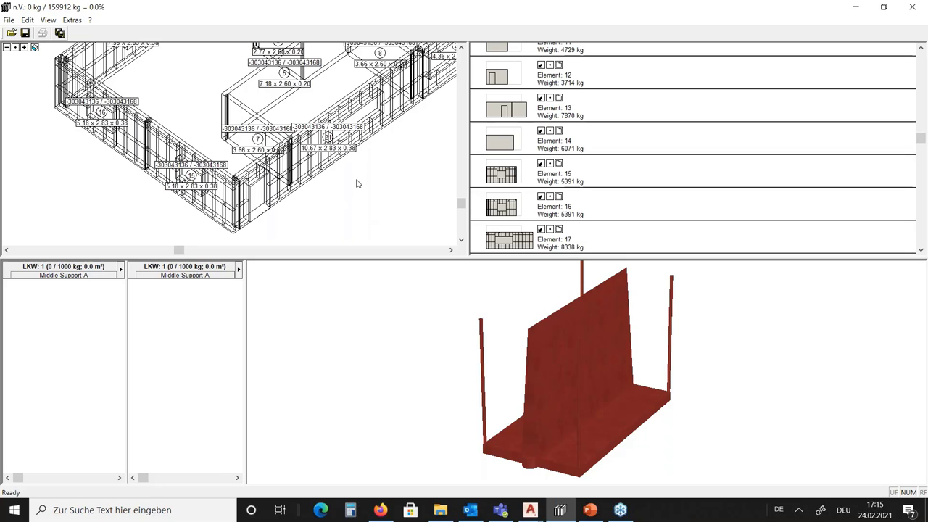
Set the stack device to Inloader (V; 1000 kg; 12x1.2x4) in place of Middle Support A.
click(63, 275)
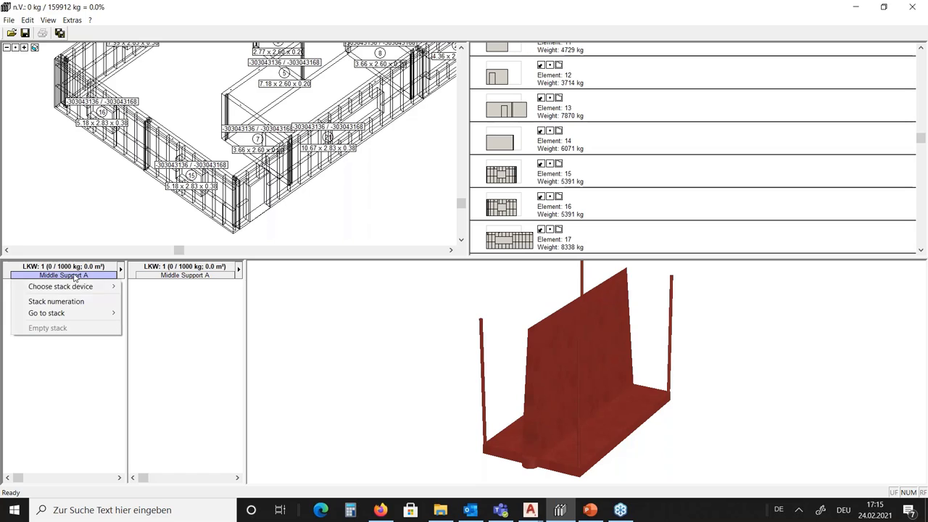
mouse_move(70, 291)
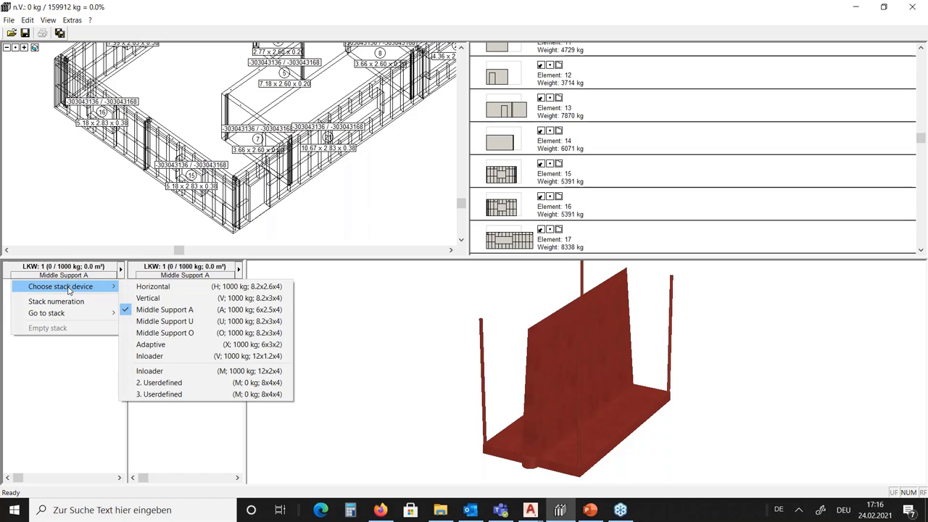
click(175, 358)
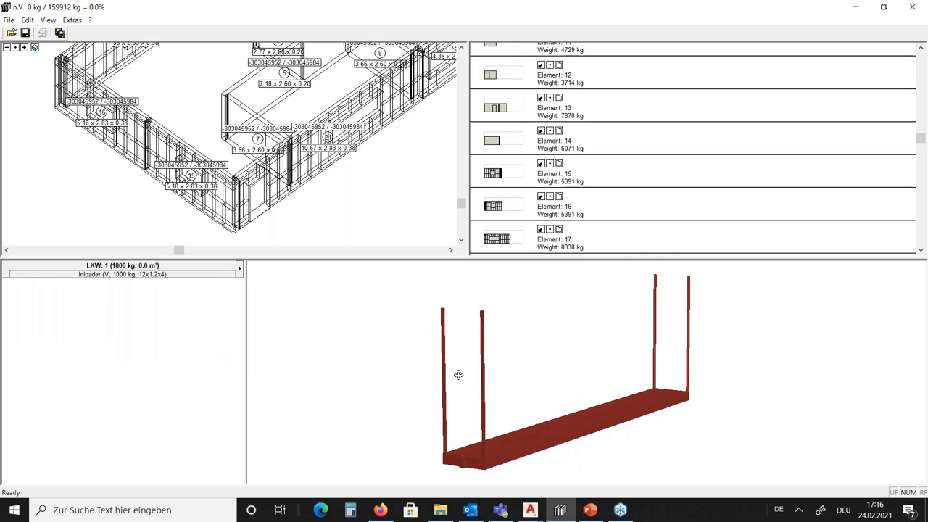
click(109, 274)
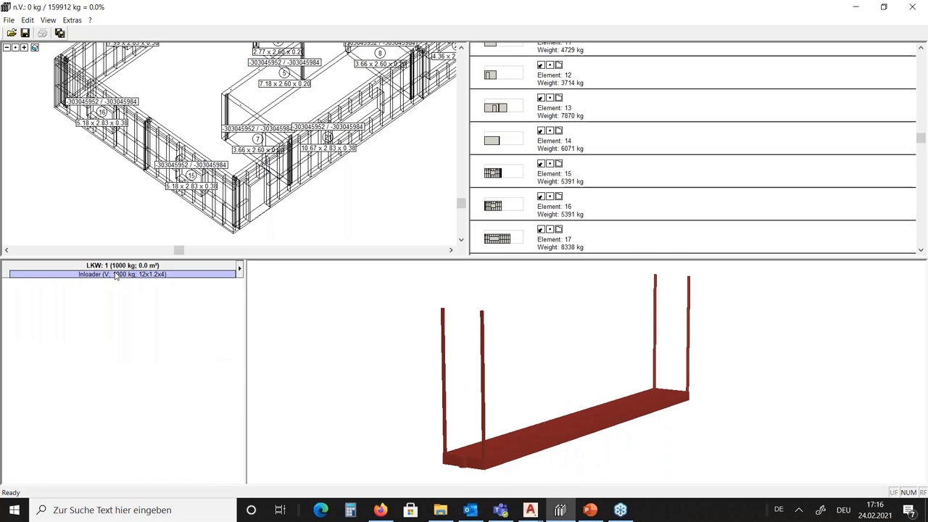
mouse_move(96, 290)
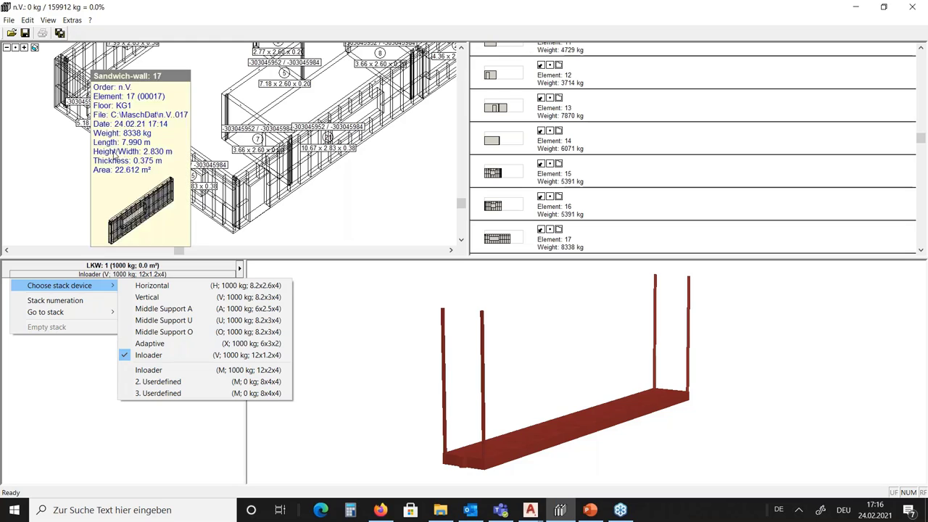
click(148, 354)
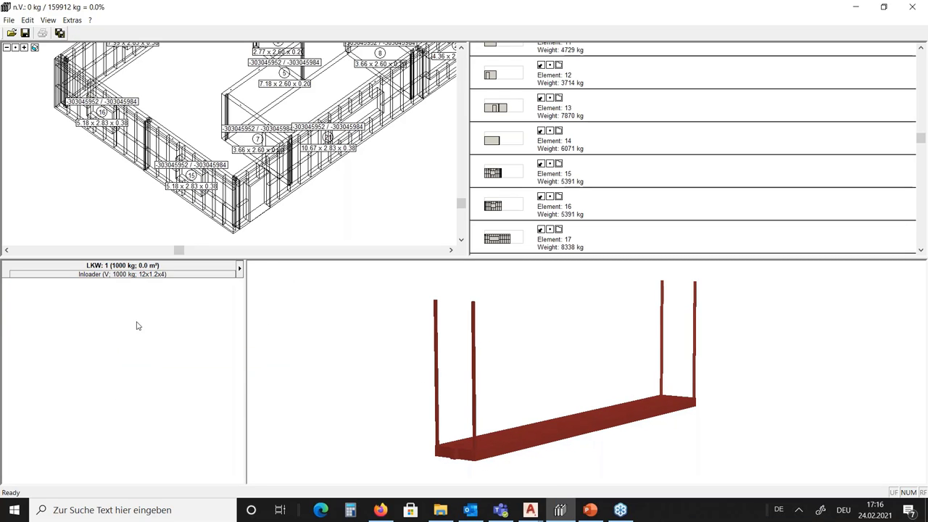
Stack sandwich wall 15 from the building overview onto the inloader and inspect its placement in 3D.
click(166, 174)
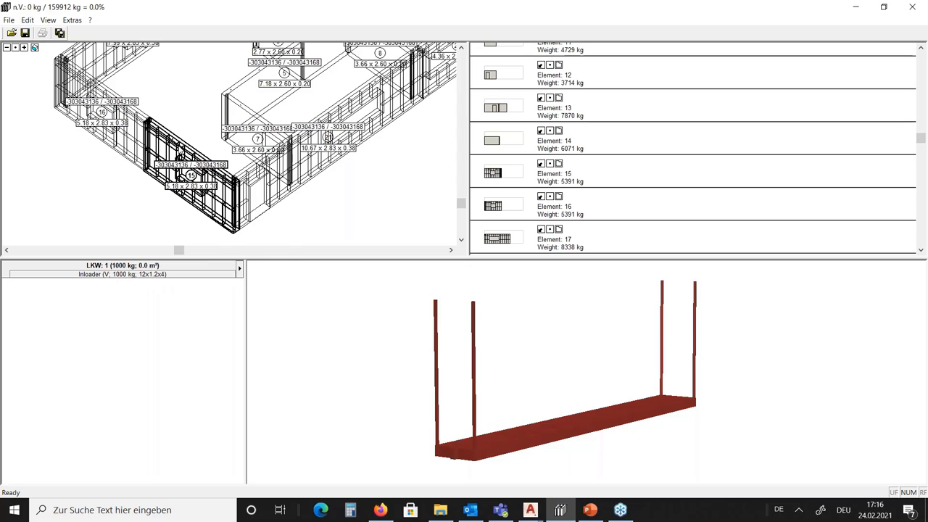
double_click(190, 176)
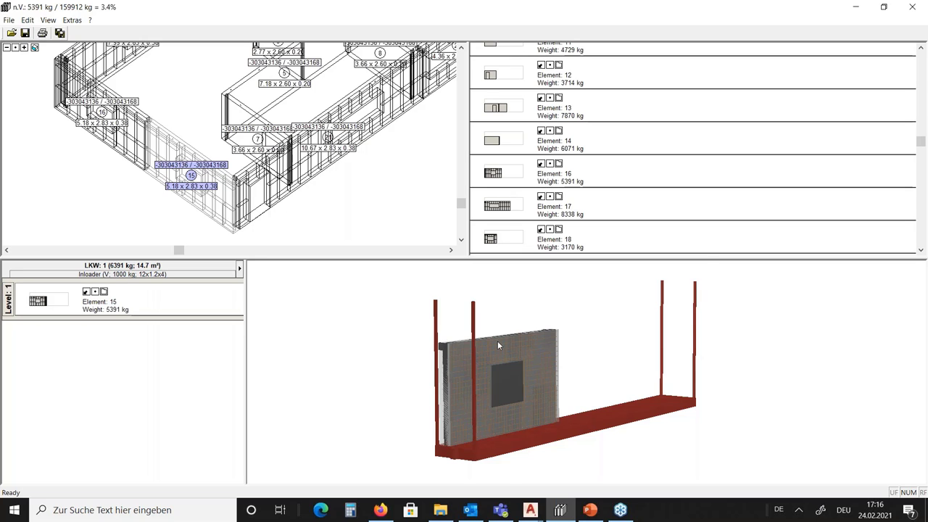
drag(498, 345, 477, 367)
drag(383, 431, 475, 369)
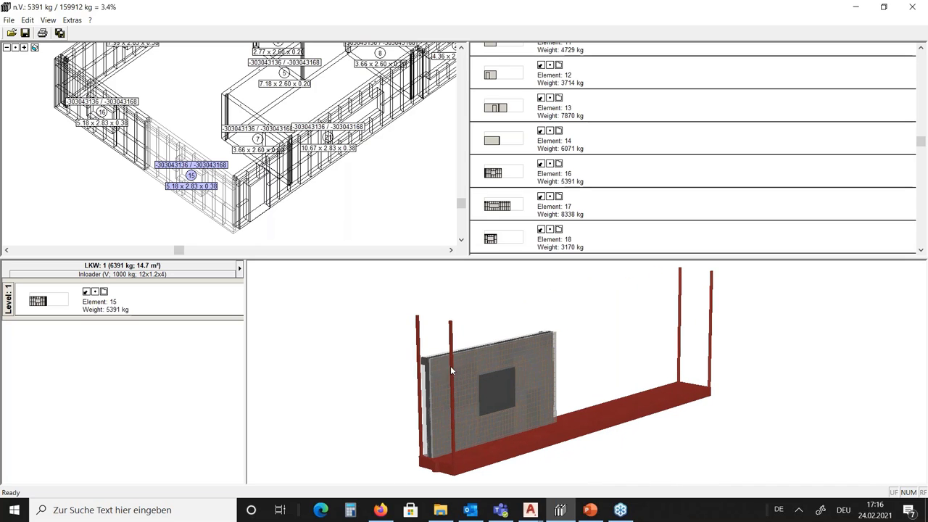
Cycle element 15's alignment on the inloader through the middle and the far end back to its original end.
click(87, 292)
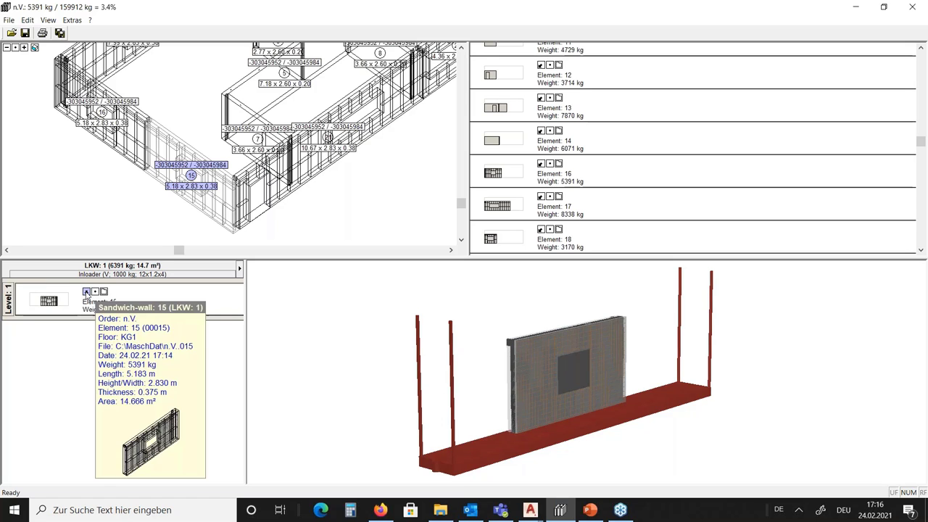
click(87, 291)
click(86, 291)
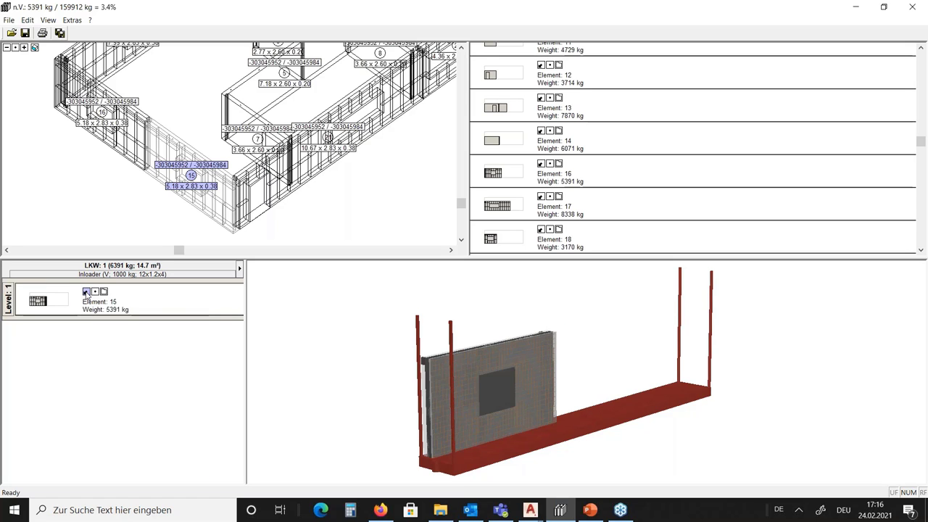
click(86, 291)
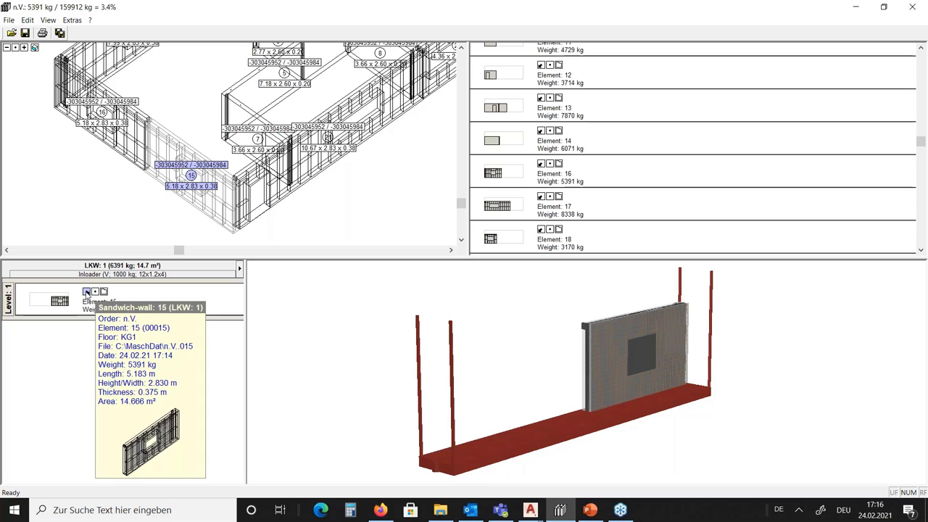
click(86, 293)
click(87, 293)
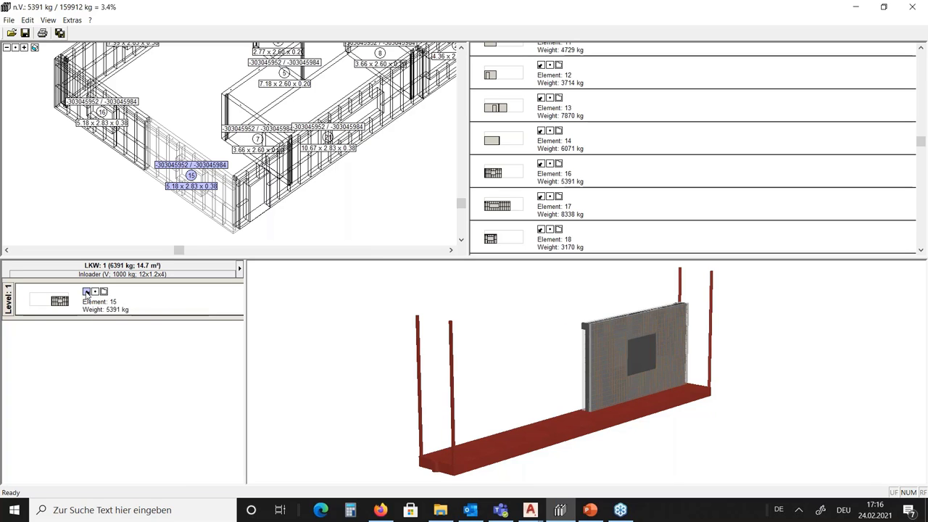
click(87, 293)
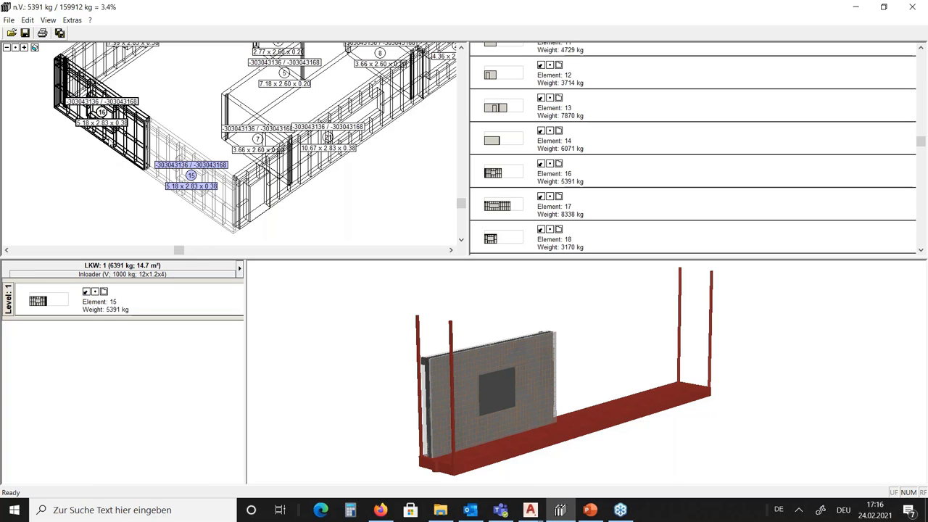
Stack sandwich wall 16 onto the inloader as level 2 and align it to the end opposite element 15.
click(126, 128)
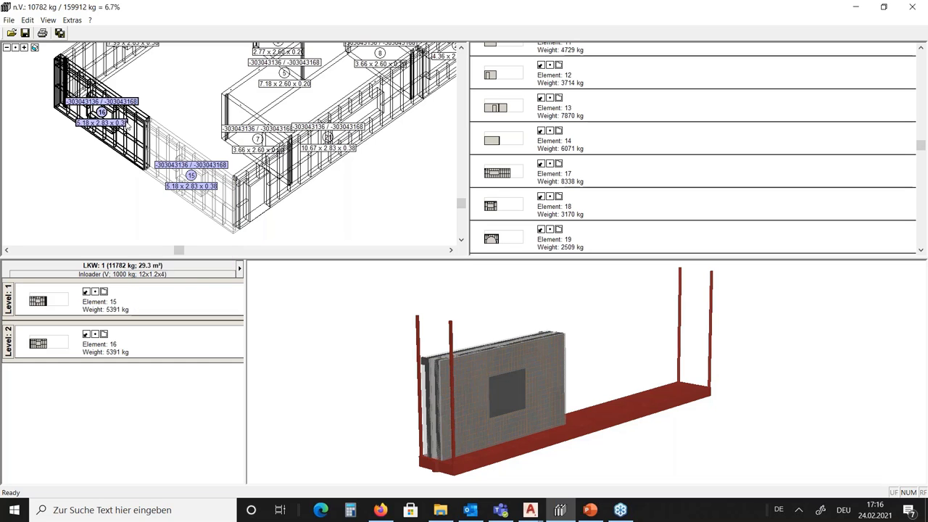
drag(406, 392, 490, 398)
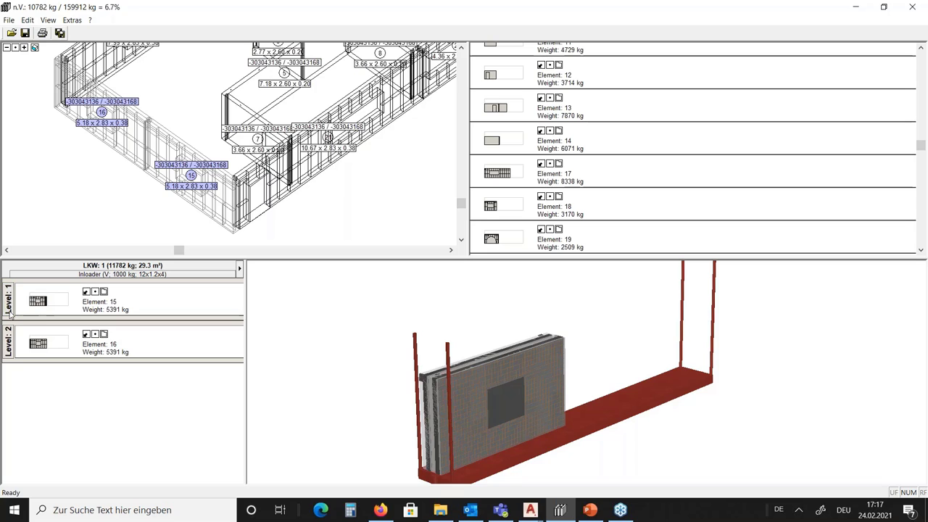
middle_drag(362, 397, 506, 375)
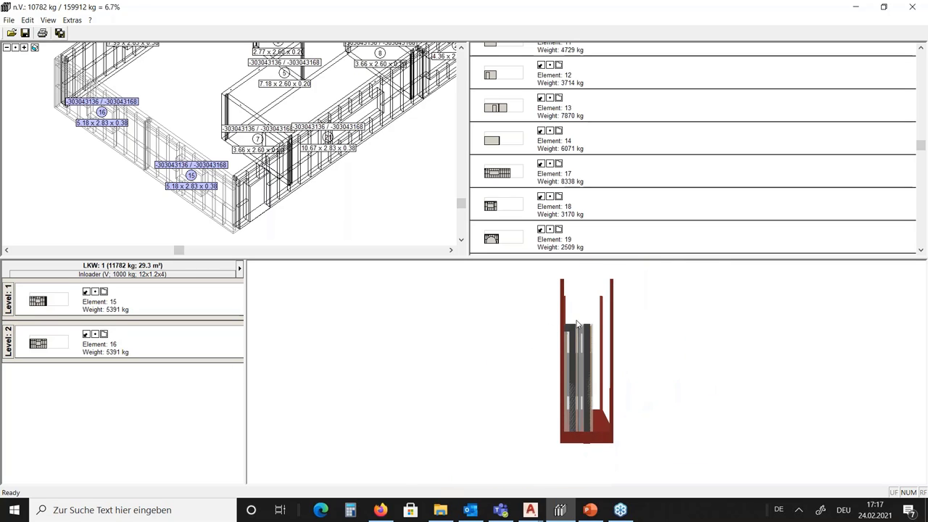
middle_drag(582, 328, 406, 362)
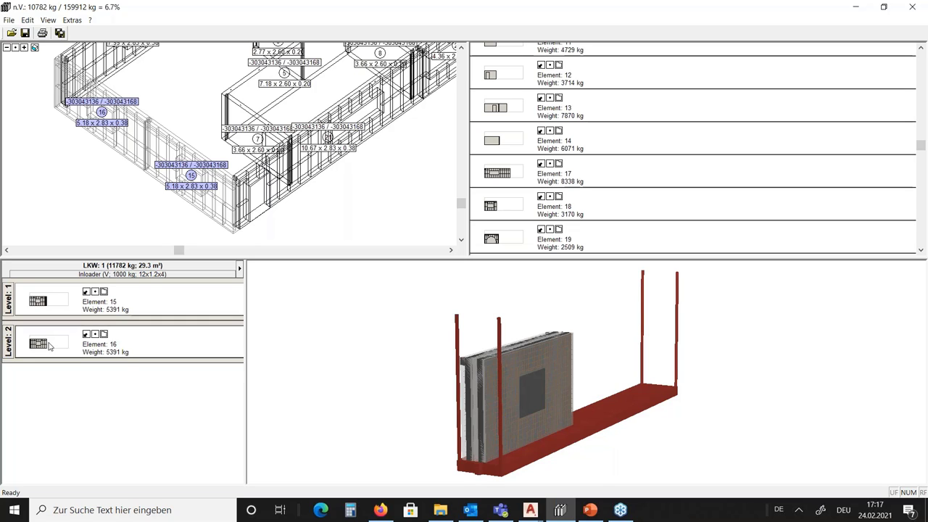
click(72, 350)
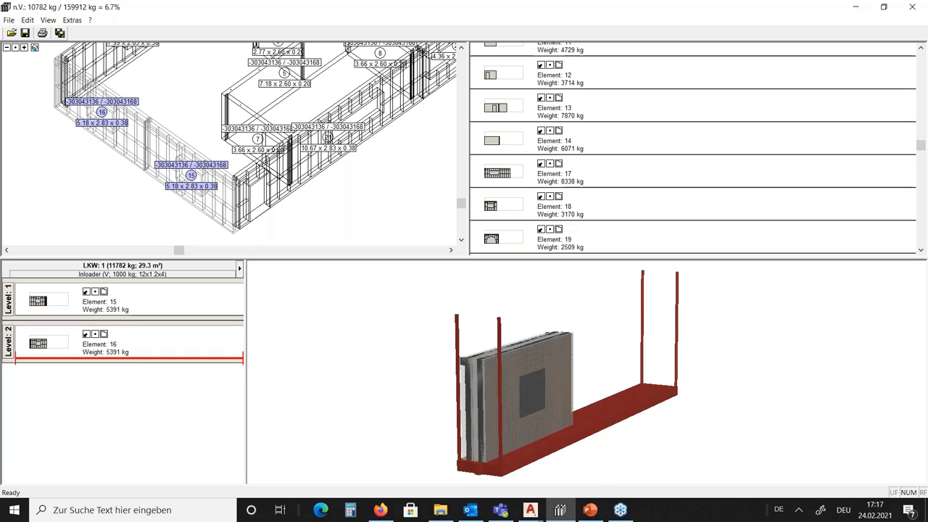
click(85, 335)
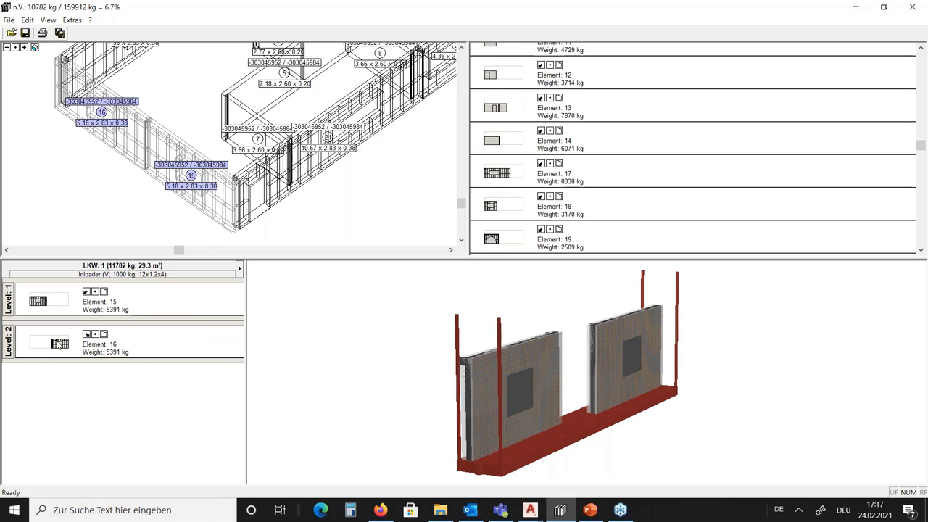
Move element 16 into level 1 with element 15 and shift it flush against element 15's adjacent edge.
click(80, 306)
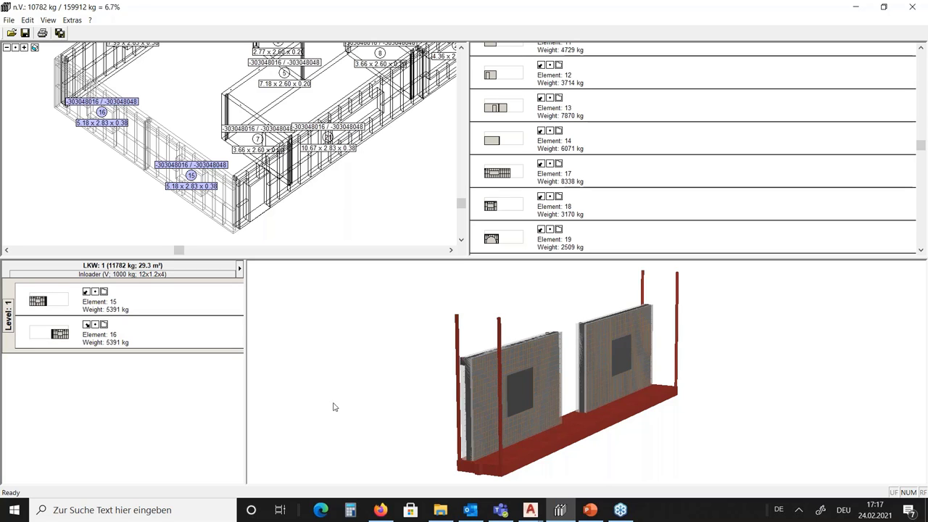
drag(334, 406, 417, 395)
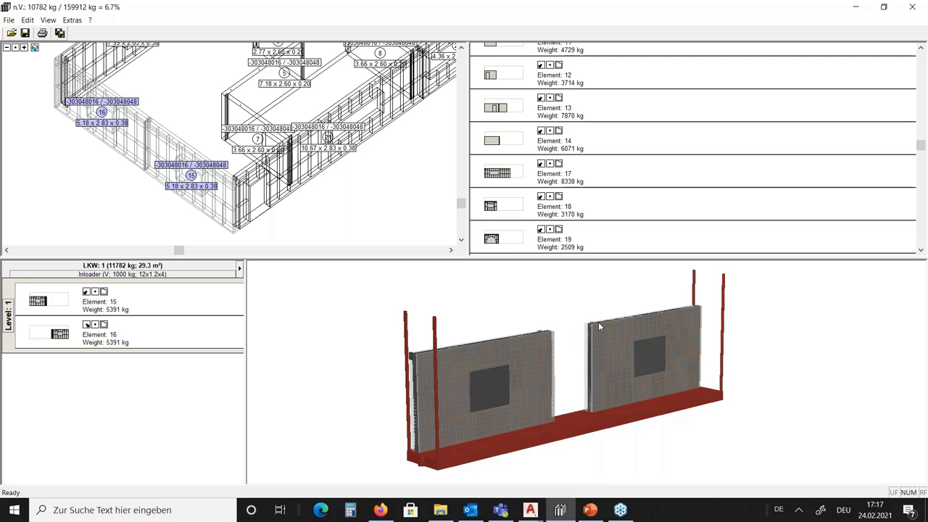
click(13, 319)
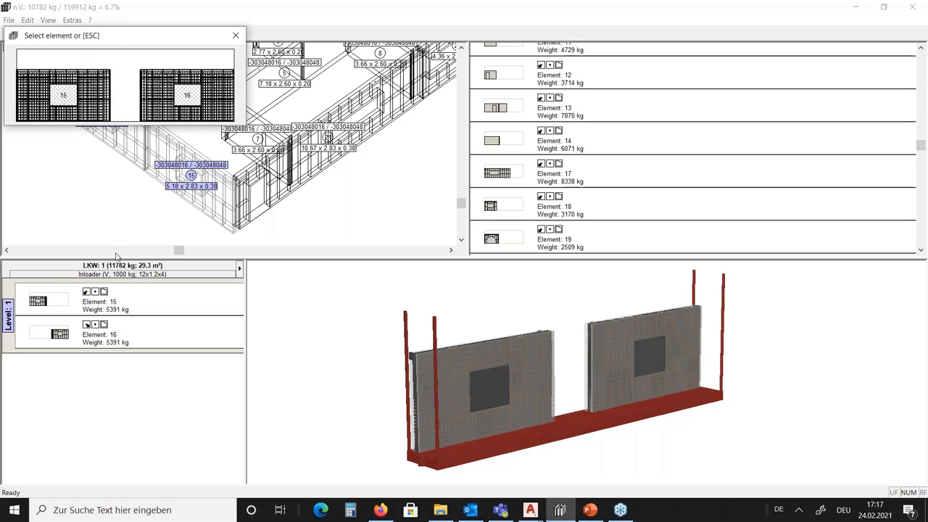
click(140, 71)
click(140, 71)
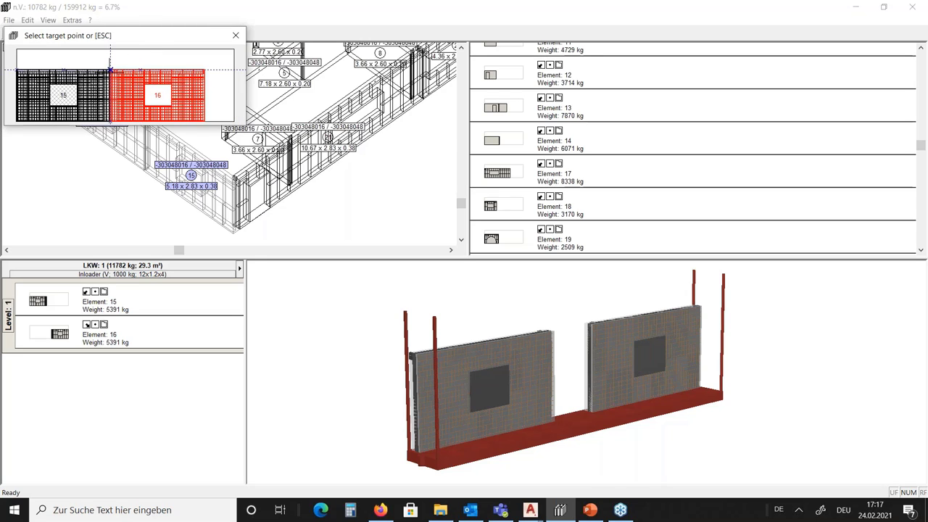
click(110, 70)
click(235, 35)
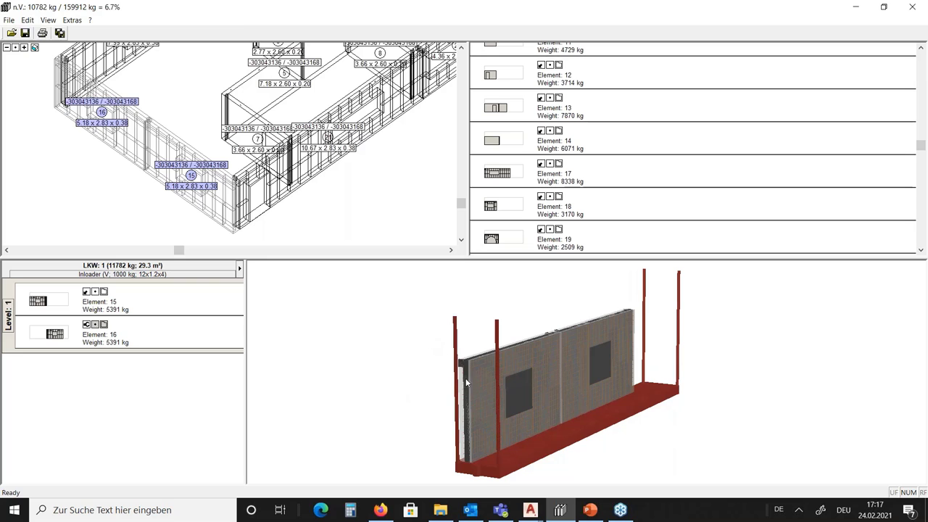
drag(432, 366, 522, 362)
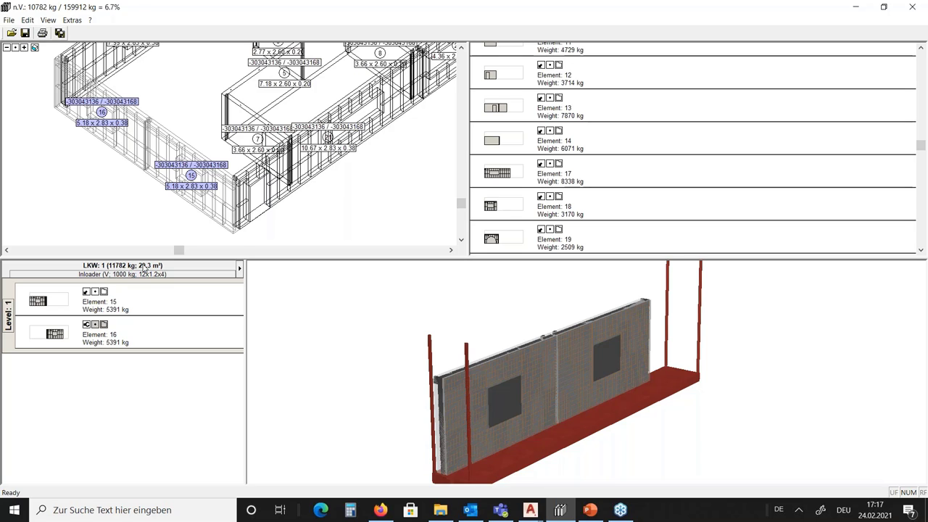
Stack sandwich walls 21 and 22 from the building overview as levels 2 and 3 and inspect the load in 3D.
click(178, 301)
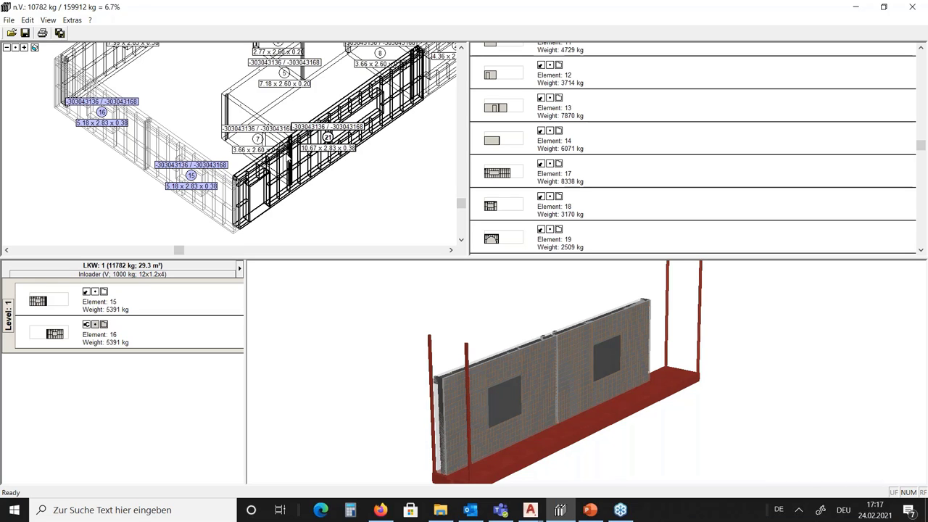
click(334, 116)
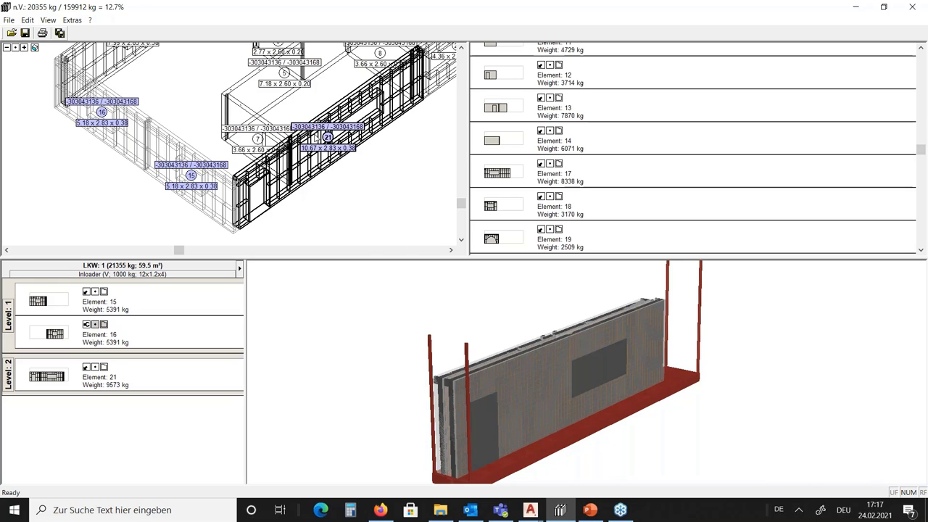
drag(523, 316, 538, 306)
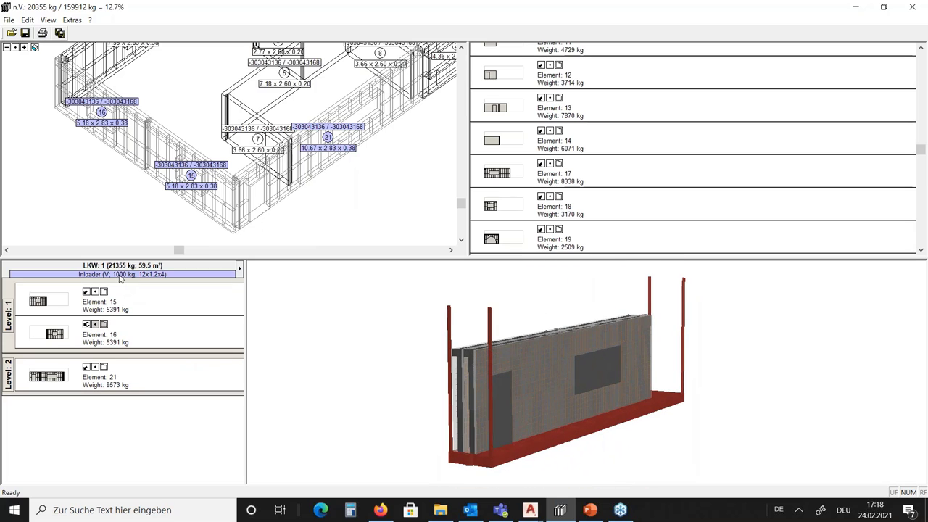
scroll(311, 174, down, 2)
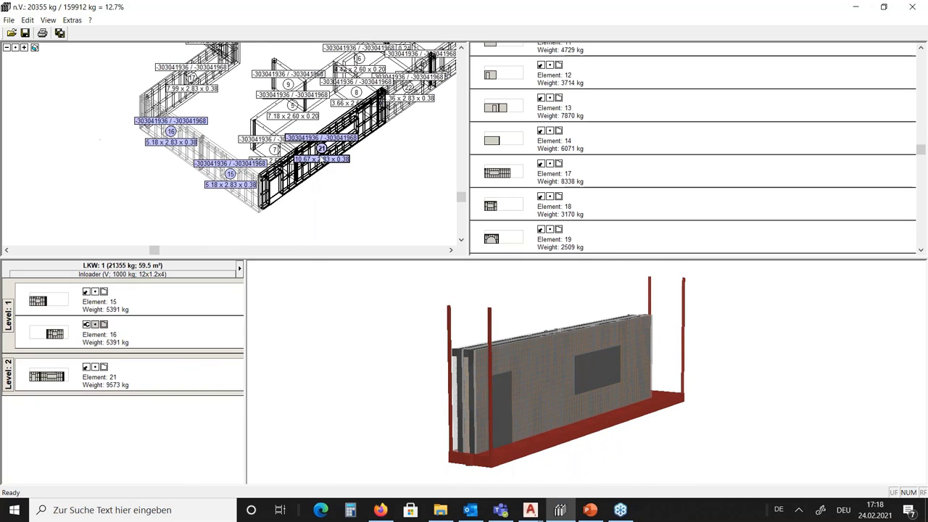
click(408, 87)
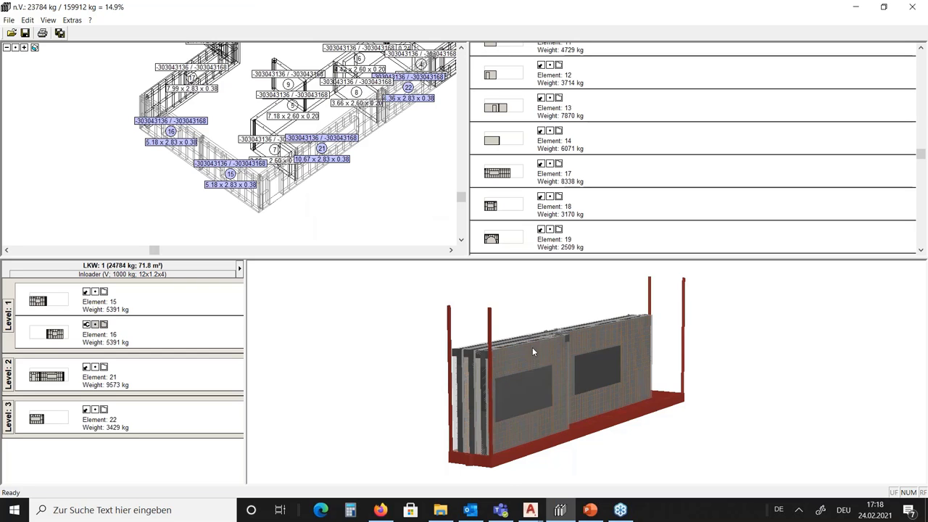
drag(532, 348, 525, 369)
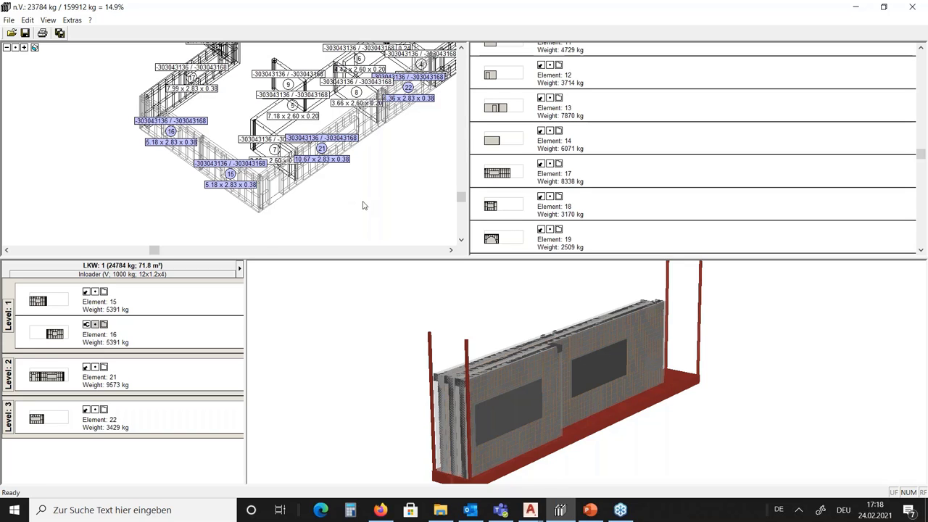
drag(469, 377, 464, 372)
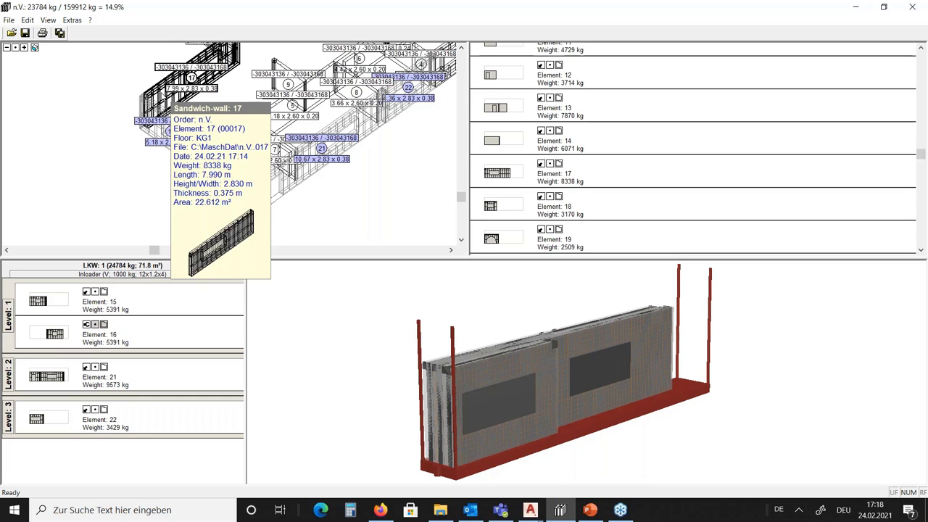
Stack sandwich wall 17 from the building overview as level 1 of truck 2 and inspect its placement in 3D.
click(174, 93)
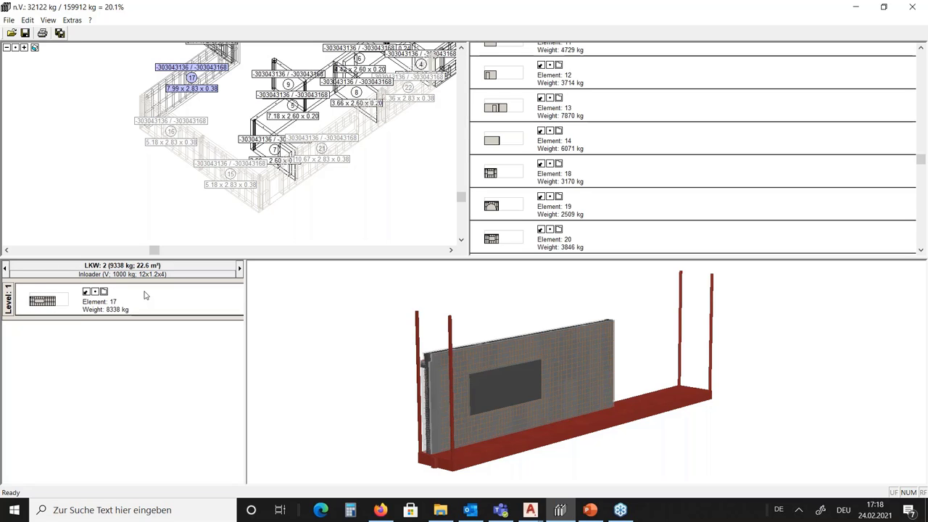
mouse_move(145, 295)
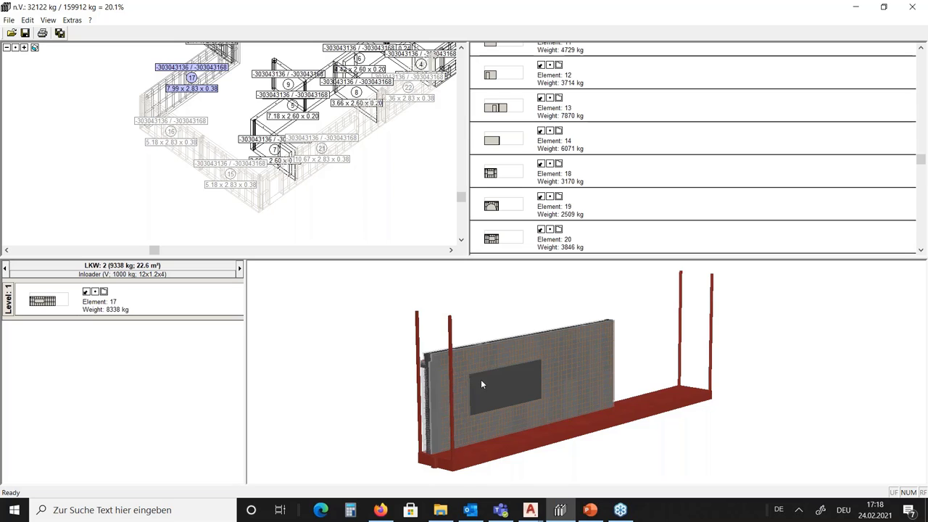
mouse_move(480, 379)
mouse_down()
mouse_move(409, 360)
mouse_move(454, 385)
mouse_move(498, 375)
mouse_up()
drag(465, 322, 468, 326)
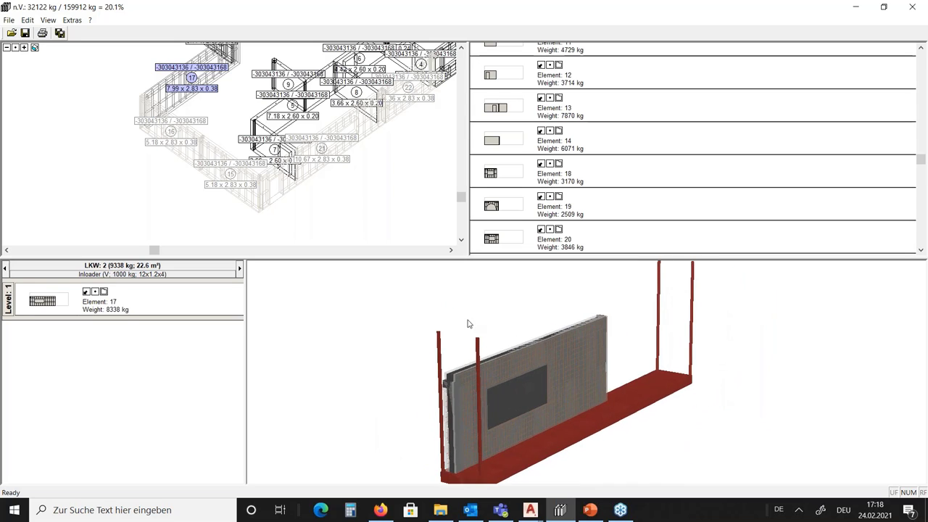
Stack element 18 from the element list, align it to the opposite end and move it into level 1 beside element 17.
scroll(164, 180, up, 5)
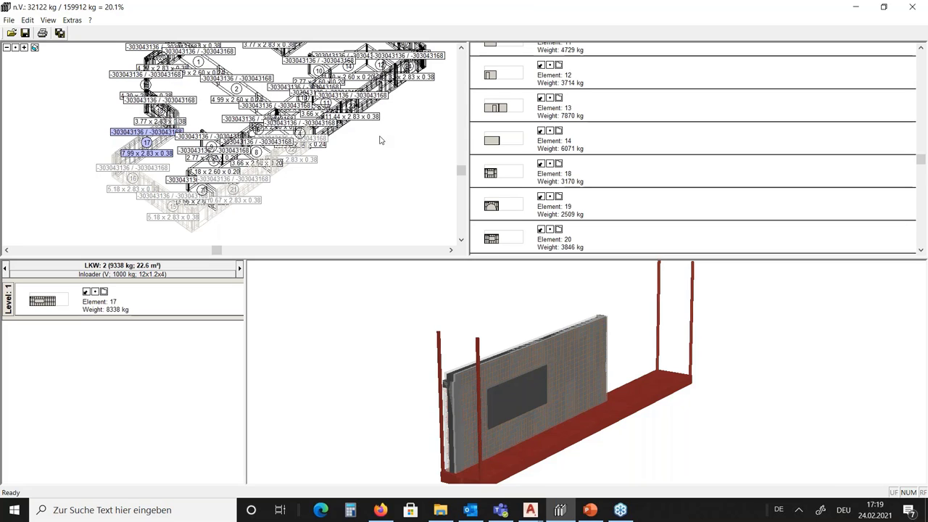
scroll(377, 164, left, 3)
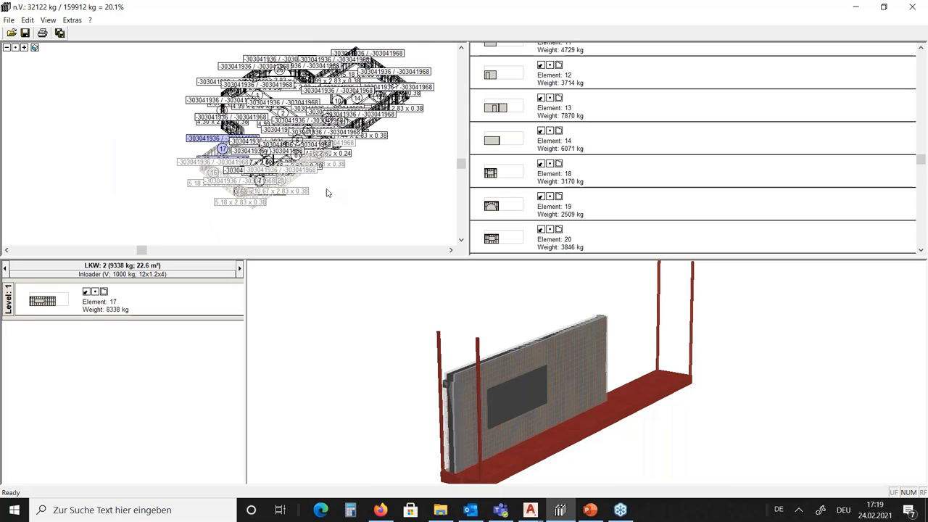
double_click(496, 173)
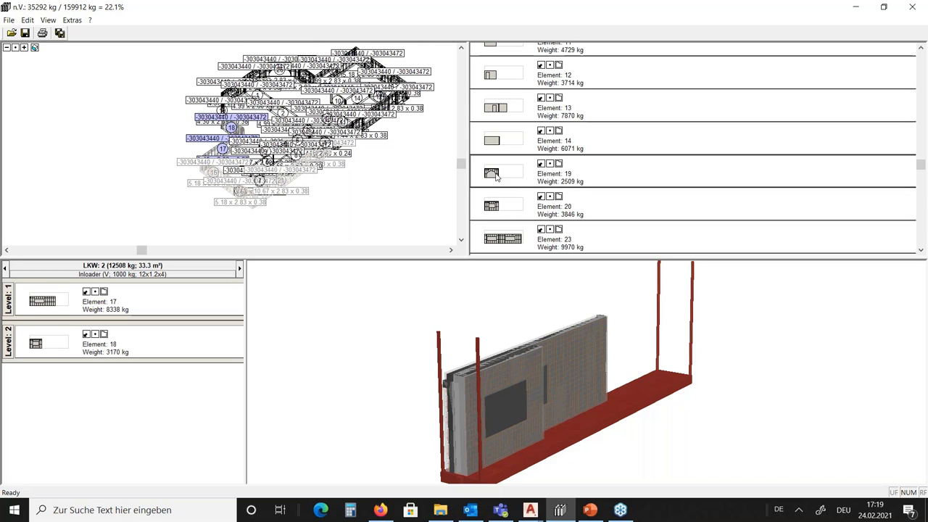
click(86, 334)
drag(40, 350, 53, 305)
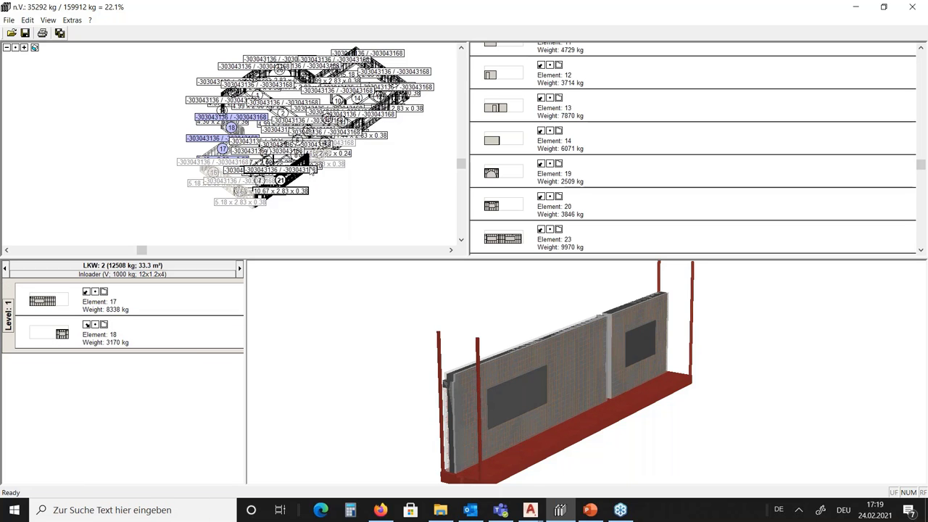
Stack elements 23 and 24 from the element list onto truck 2 as levels 2 and 3.
scroll(404, 177, down, 1)
scroll(404, 176, up, 3)
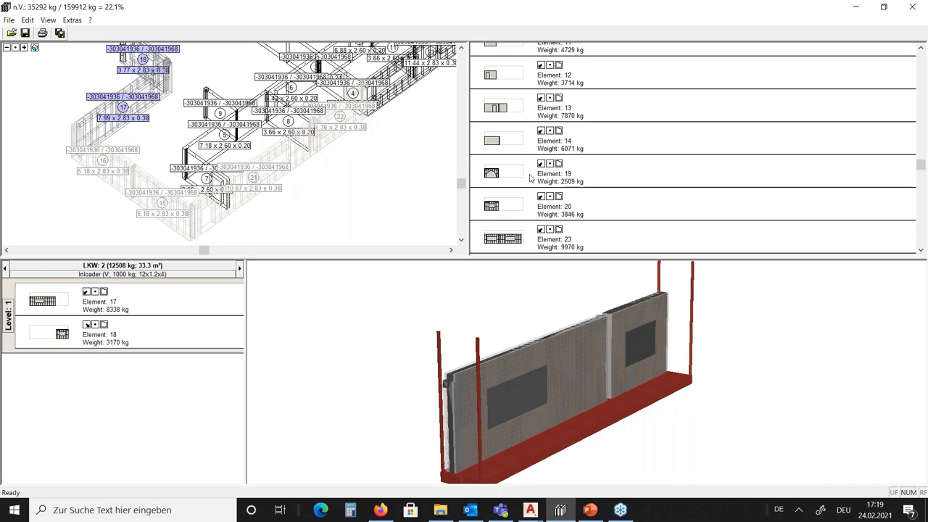
double_click(506, 236)
drag(575, 325, 549, 317)
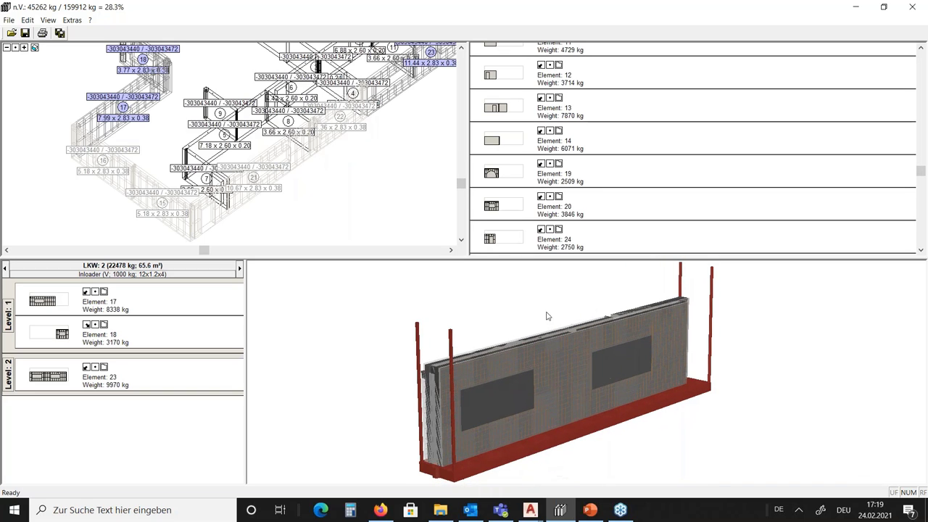
double_click(491, 239)
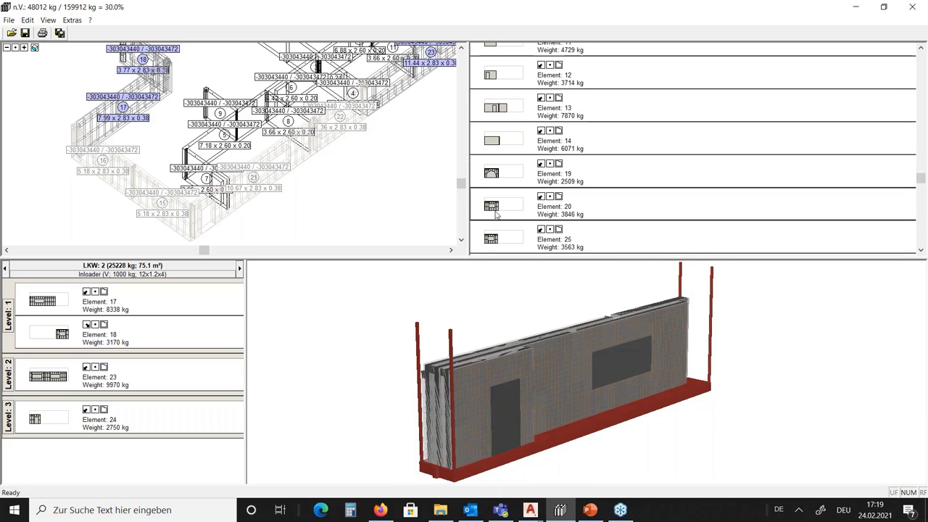
Stack elements 20, 26 and 27 from the element list onto truck 3.
double_click(493, 206)
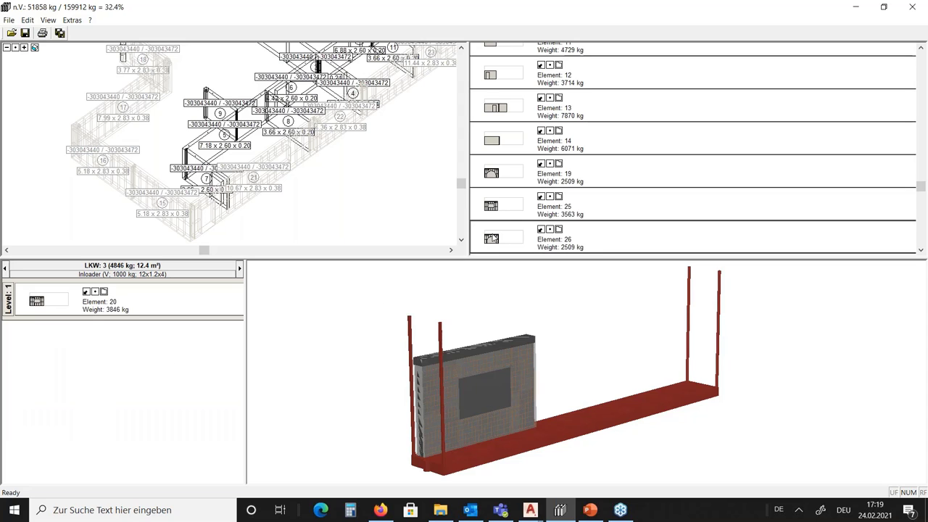
double_click(492, 238)
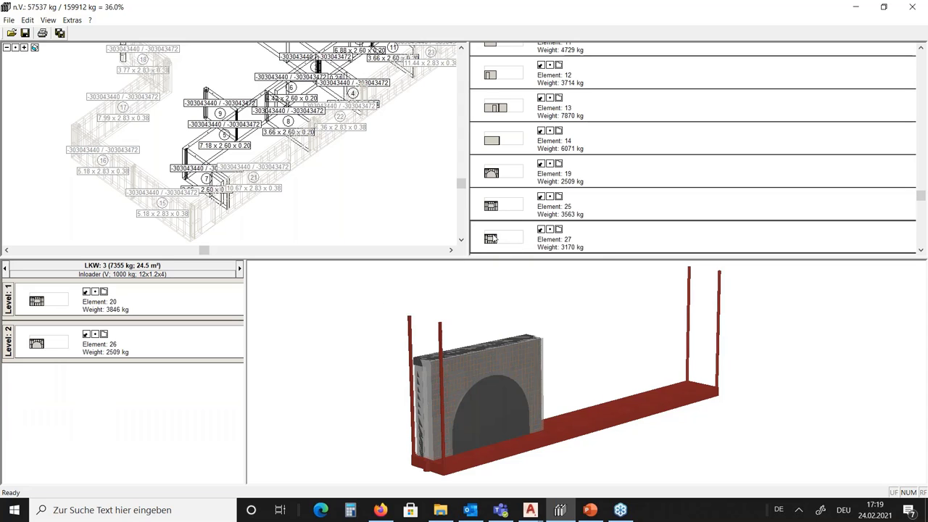
double_click(492, 238)
Stack elements 25 and 28 from the element list onto truck 4 as levels 1 and 2.
double_click(496, 212)
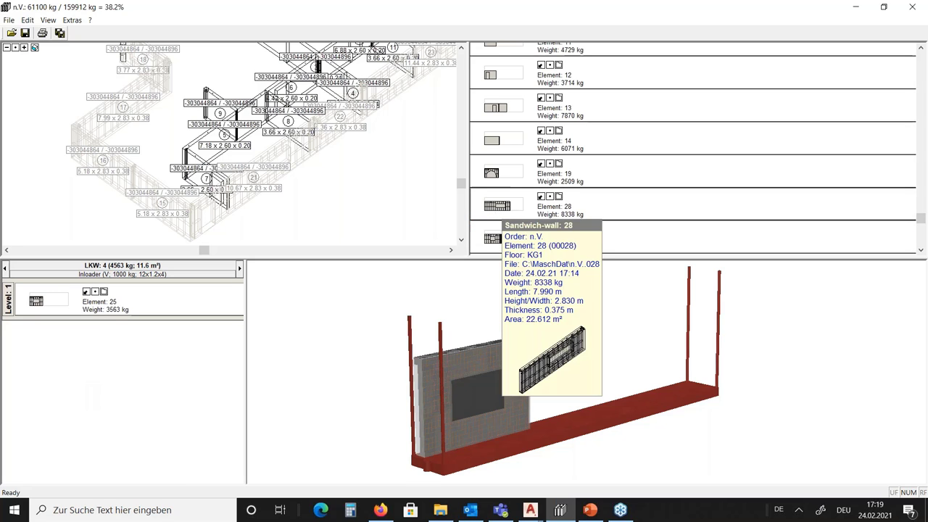
double_click(500, 207)
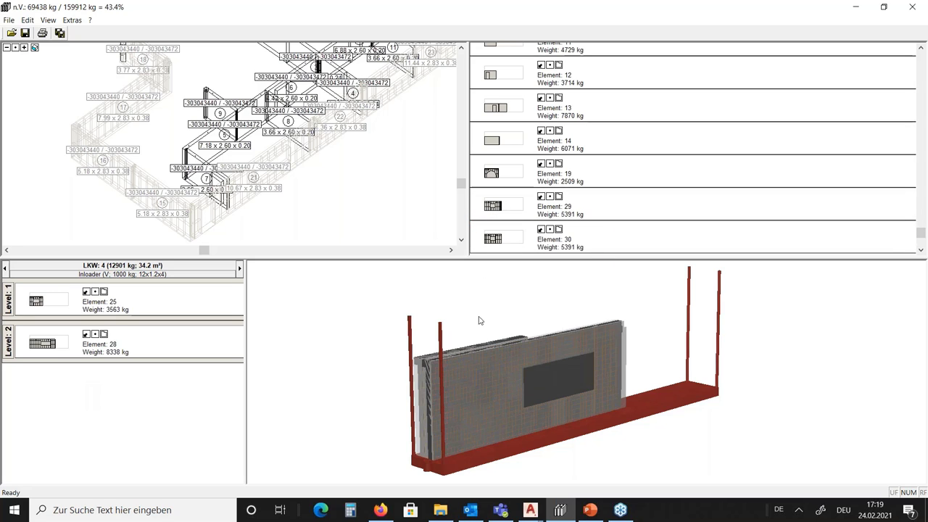
Stack element 29 onto truck 4, align it to the opposite end and move it into level 1 beside element 25.
double_click(496, 205)
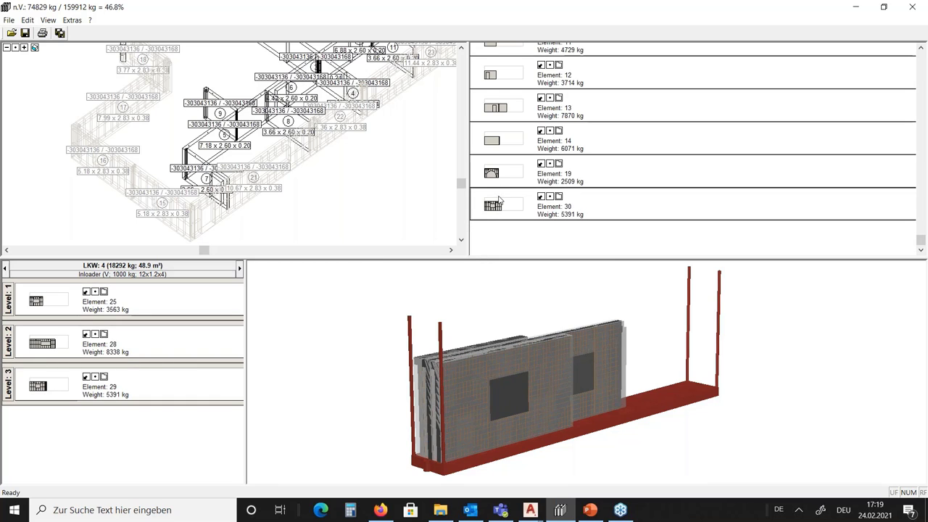
click(86, 377)
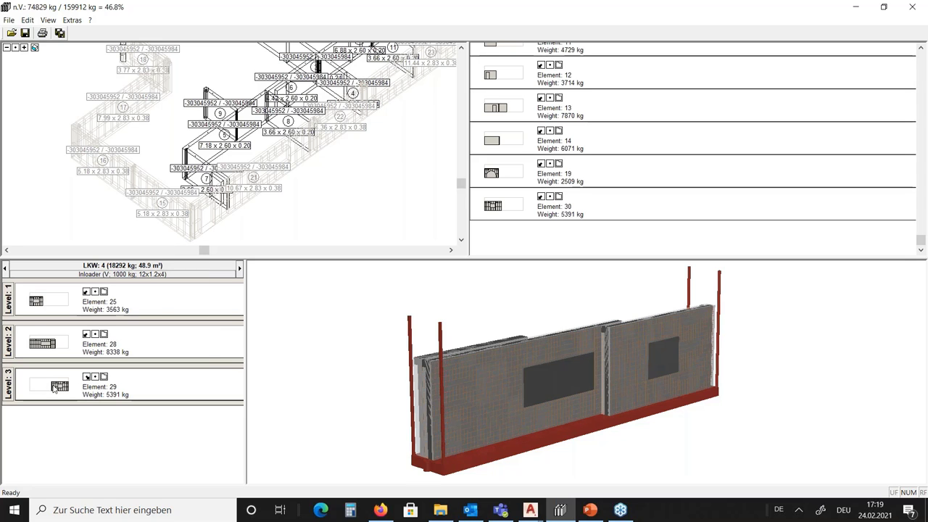
drag(55, 388, 57, 323)
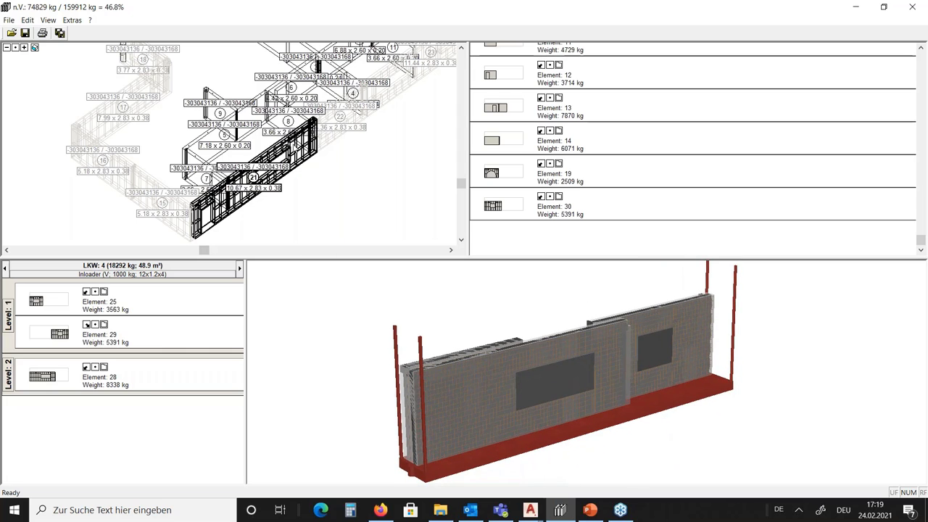
Stack the remaining sandwich walls, elements 30 and 19, from the element list.
double_click(494, 207)
double_click(492, 175)
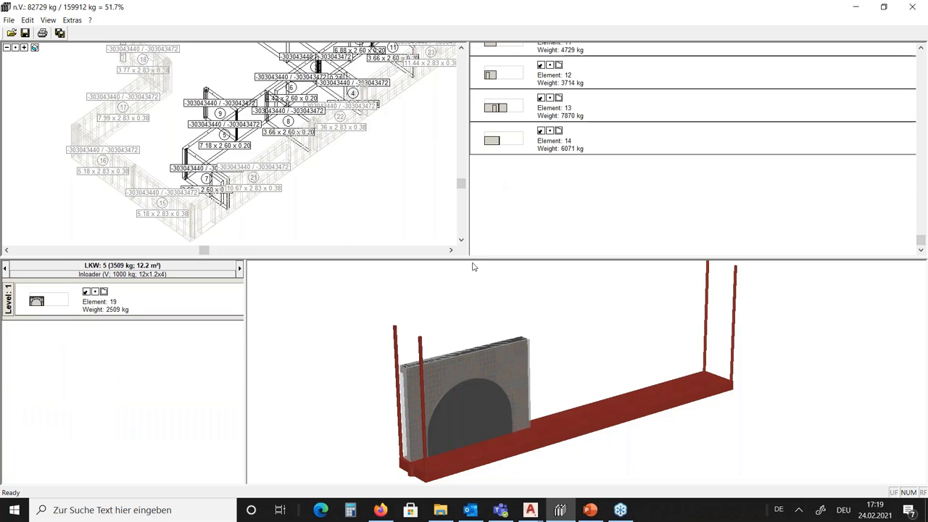
Go to the empty truck 6 and set its stack device to Middle Support A.
scroll(498, 205, up, 5)
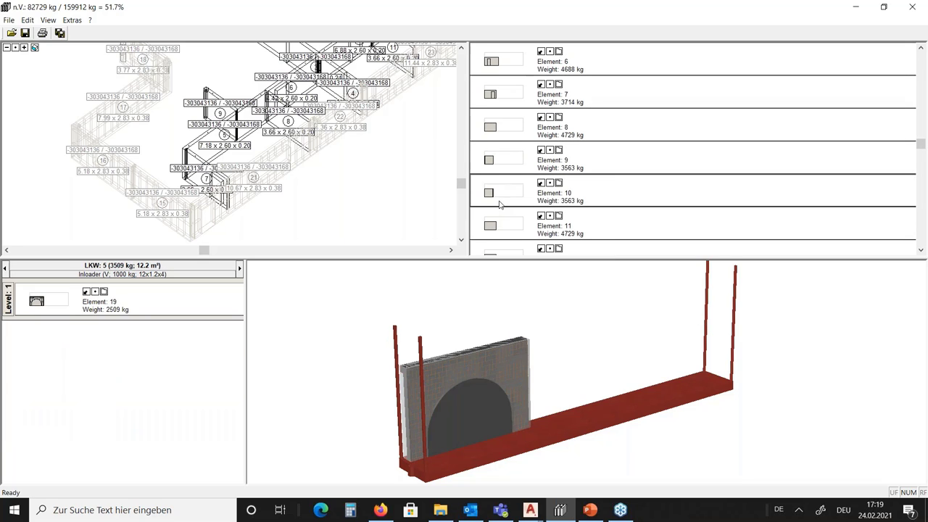
click(240, 270)
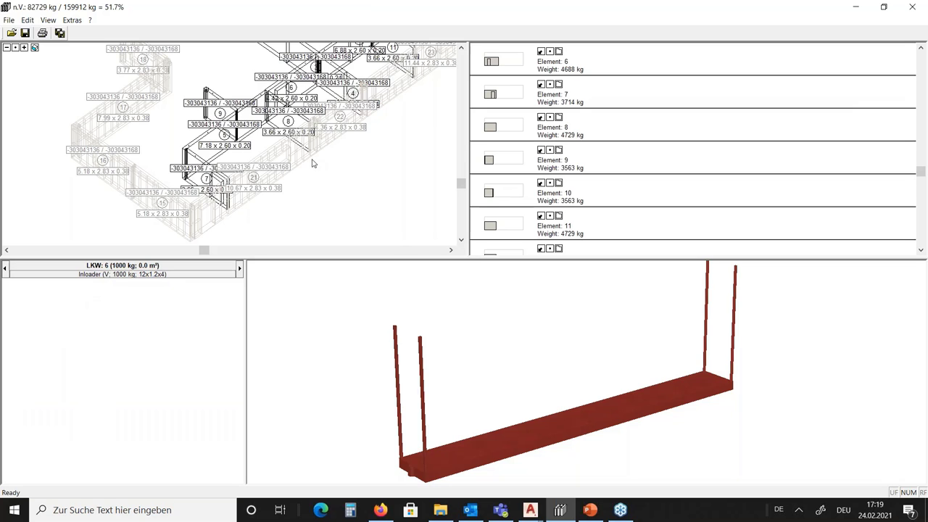
scroll(313, 163, down, 2)
scroll(265, 132, up, 5)
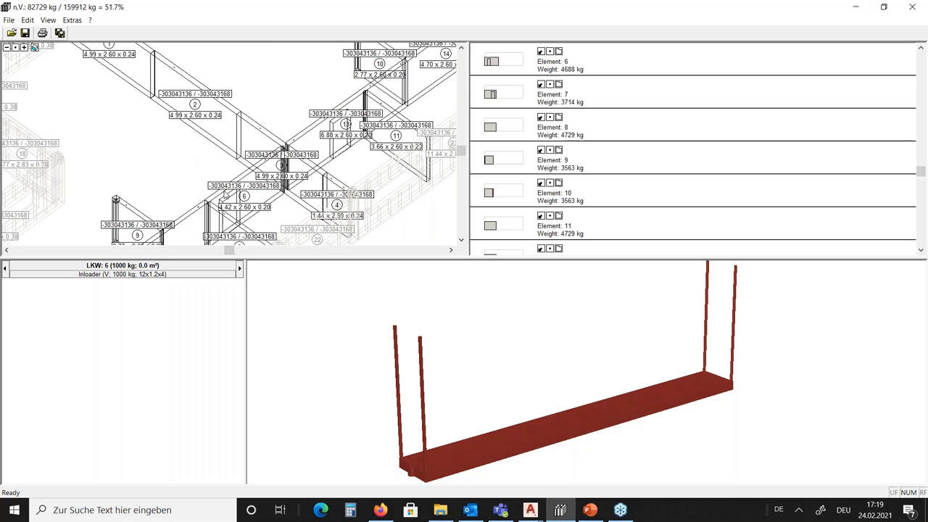
click(89, 276)
right_click(89, 279)
mouse_move(77, 287)
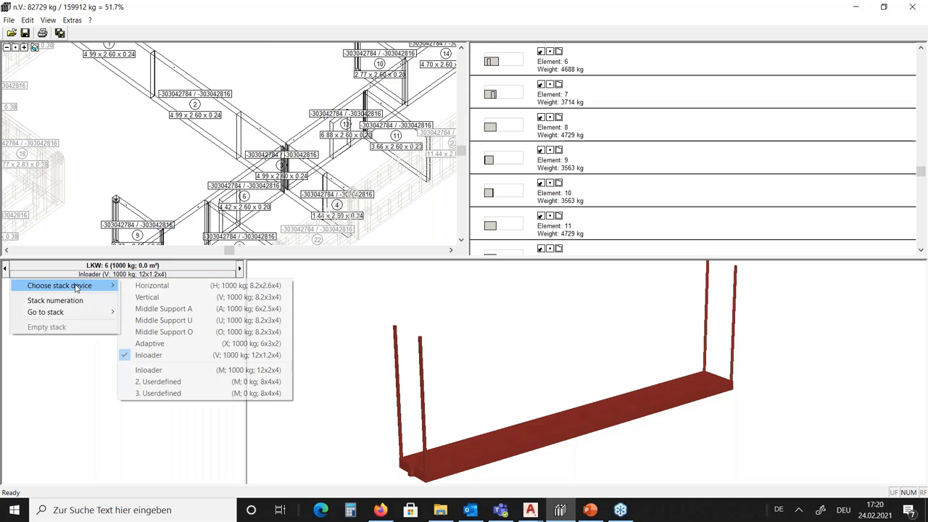
click(164, 308)
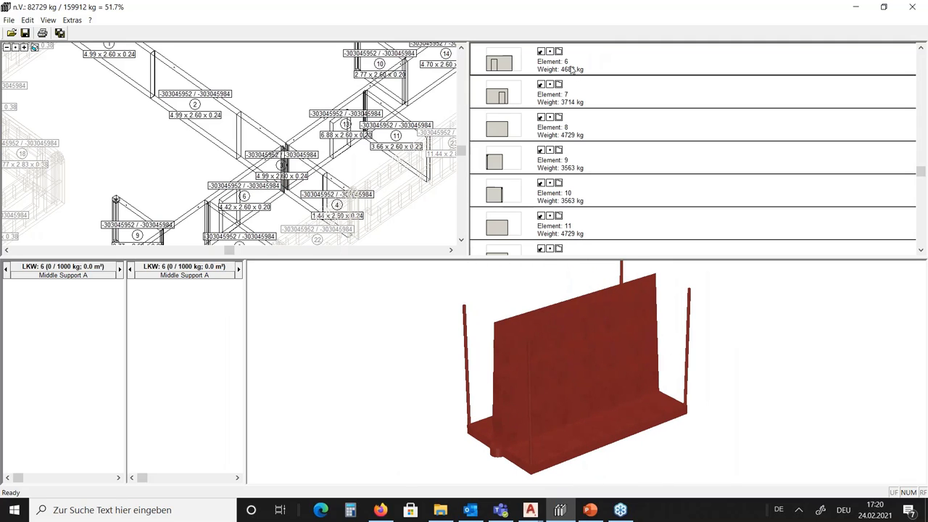
Stack elements 6 and 7 onto truck 6 as level 1, one on each side of the middle support.
double_click(497, 64)
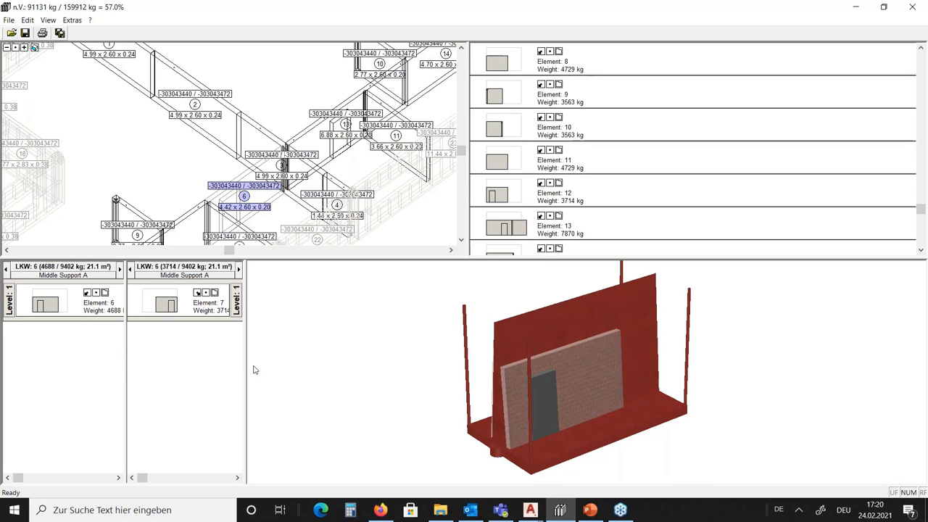
mouse_move(515, 368)
mouse_down()
mouse_move(624, 364)
mouse_move(508, 367)
mouse_up()
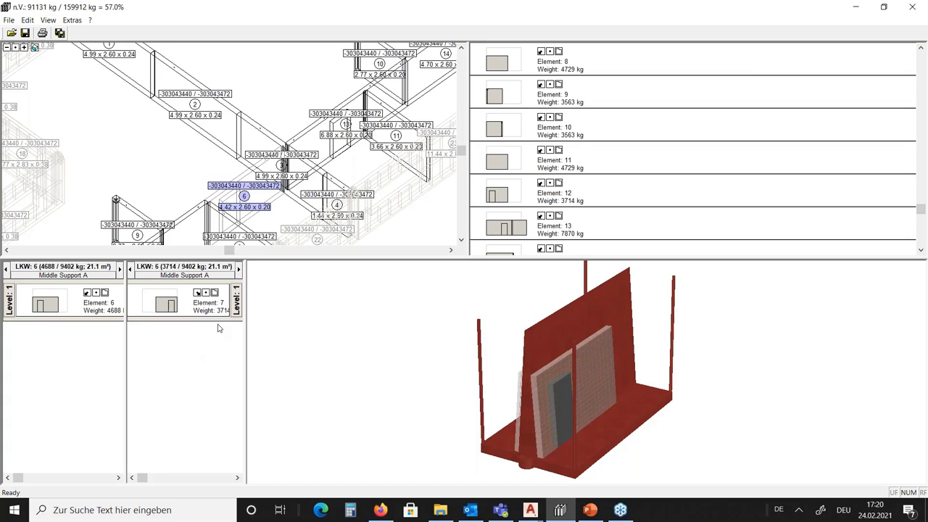
Cycle element 7 on truck 6 through its alignment positions and back to its original corner.
click(197, 293)
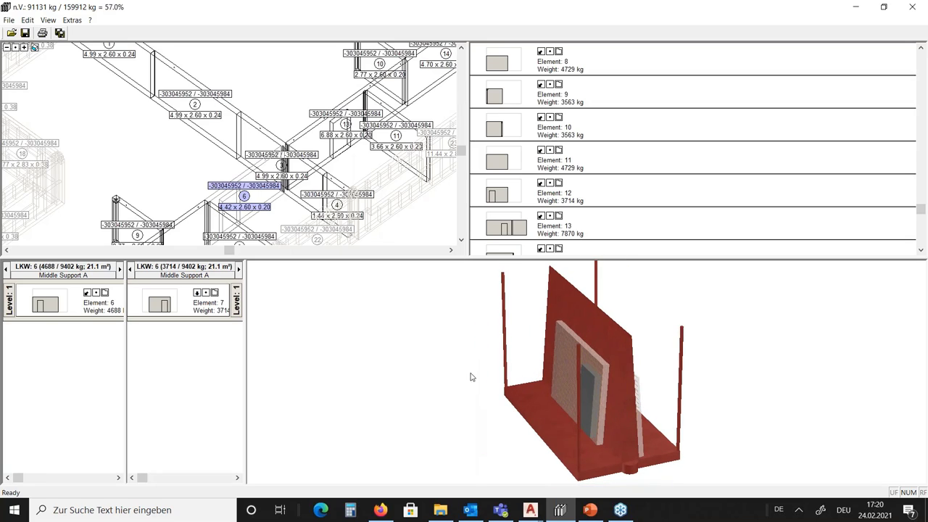
click(196, 293)
click(197, 293)
click(197, 293)
click(198, 293)
click(197, 293)
click(197, 293)
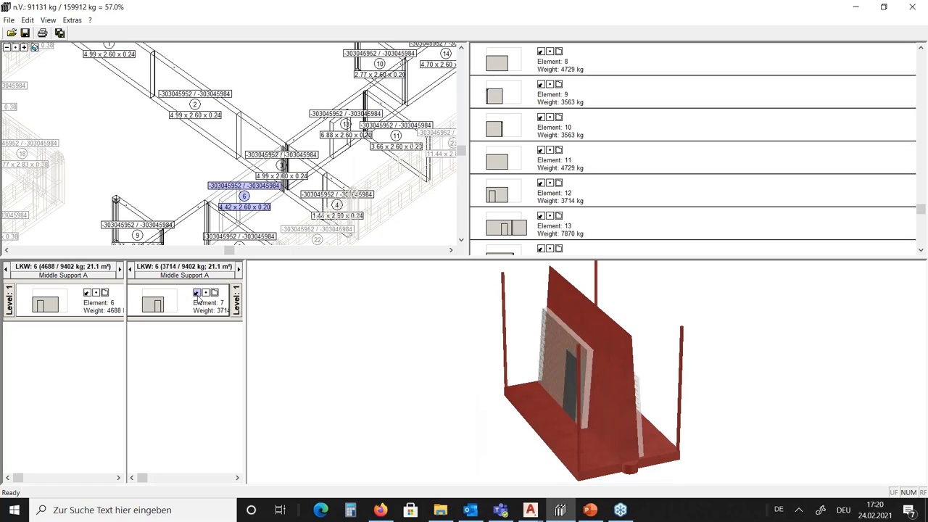
click(197, 293)
click(117, 297)
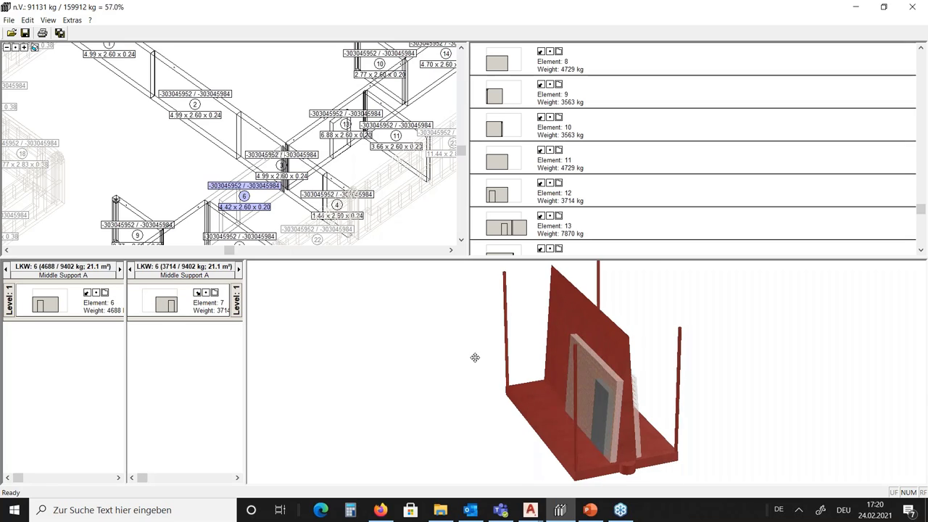
Cycle element 6 on truck 6 through its alignment positions and back to its original corner.
click(88, 293)
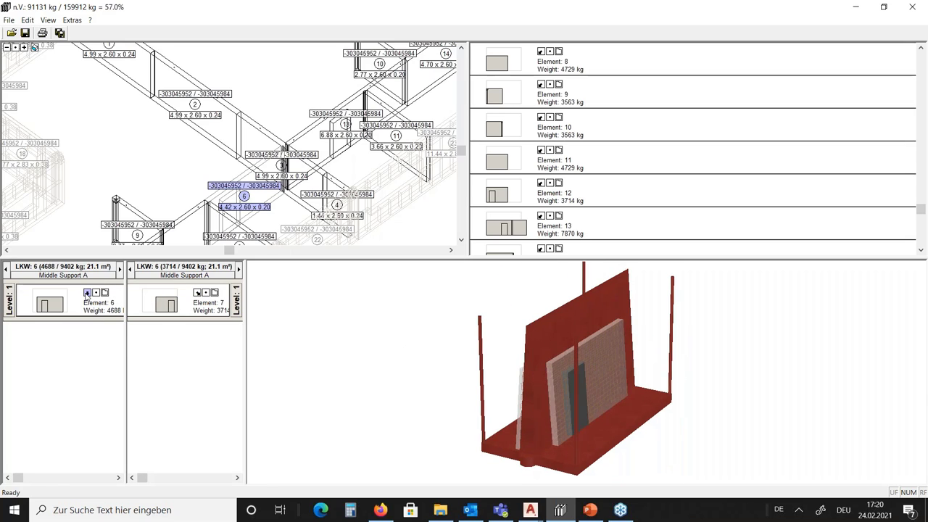
click(88, 293)
click(87, 293)
click(87, 293)
click(87, 293)
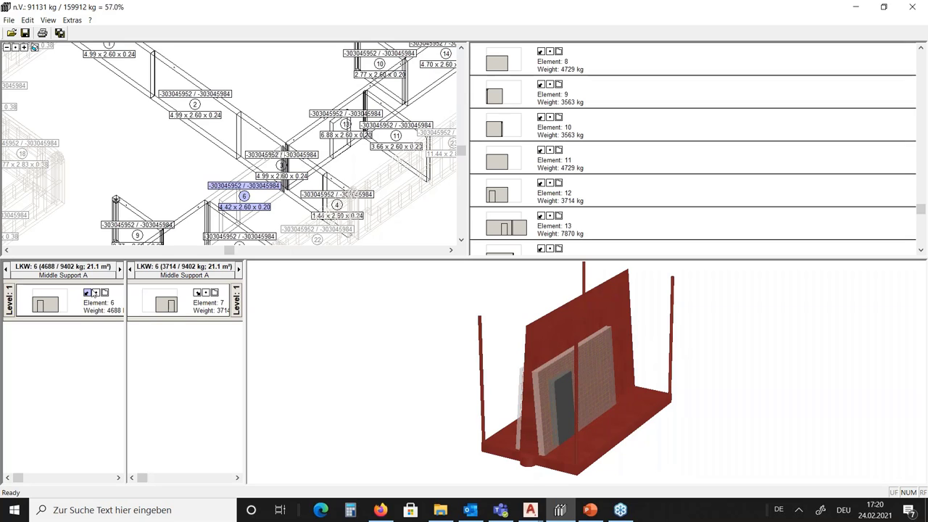
Stack element 13 onto truck 6 as level 2 on element 6's side and inspect its overhang in 3D.
click(146, 276)
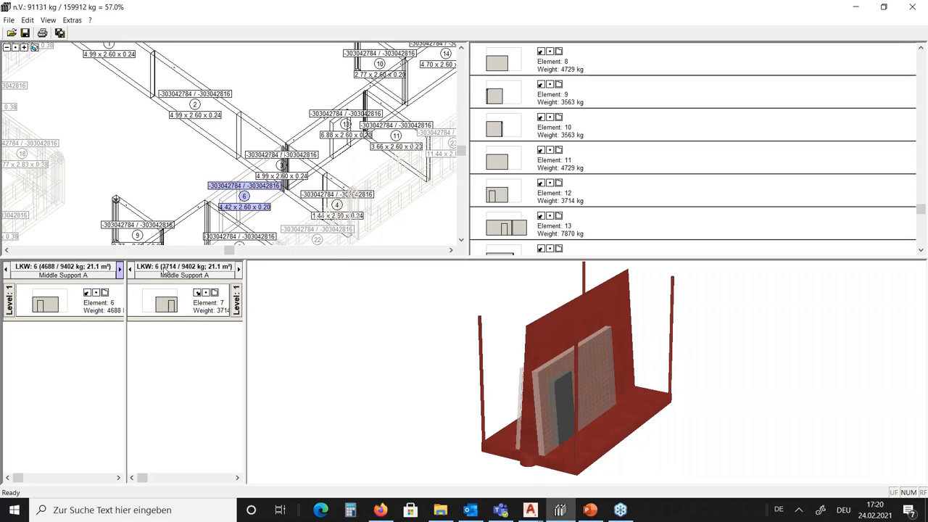
click(507, 231)
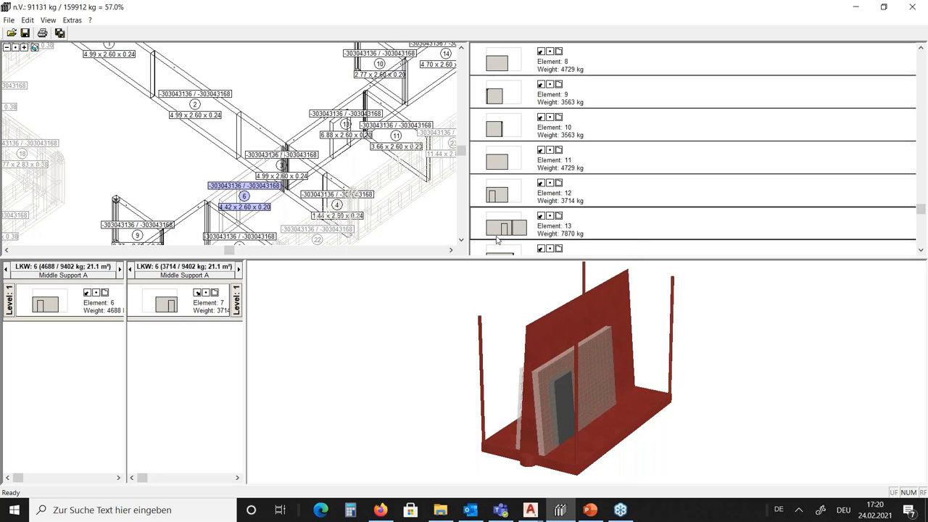
mouse_move(526, 227)
drag(503, 221, 61, 346)
drag(579, 320, 679, 350)
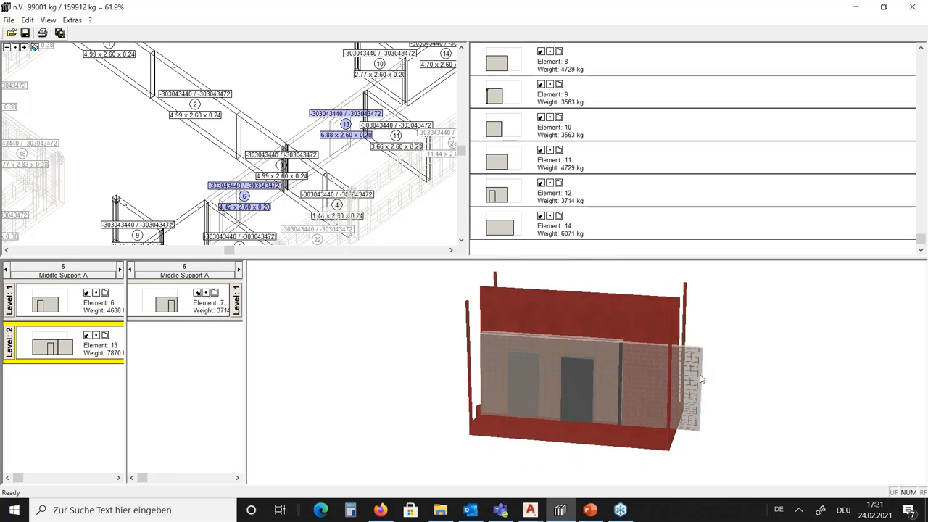
drag(588, 363, 421, 359)
drag(286, 337, 379, 387)
click(82, 328)
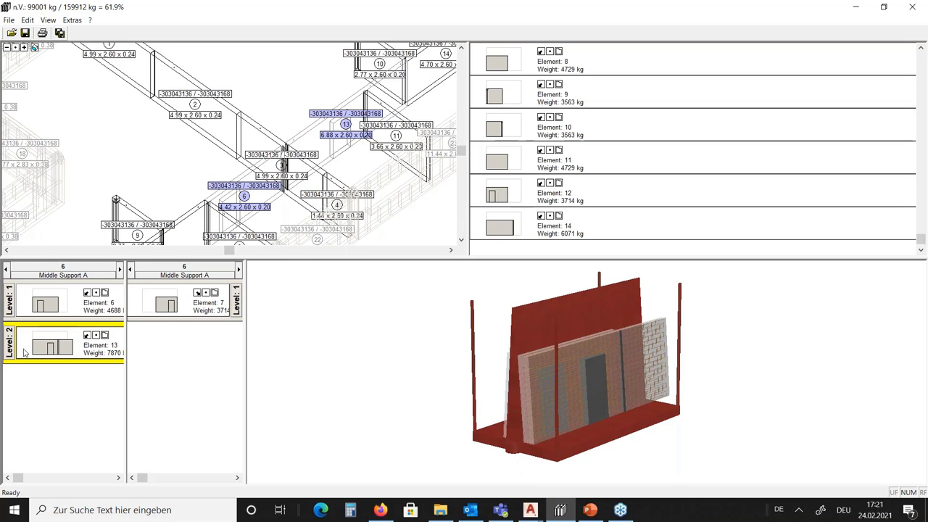
mouse_move(26, 352)
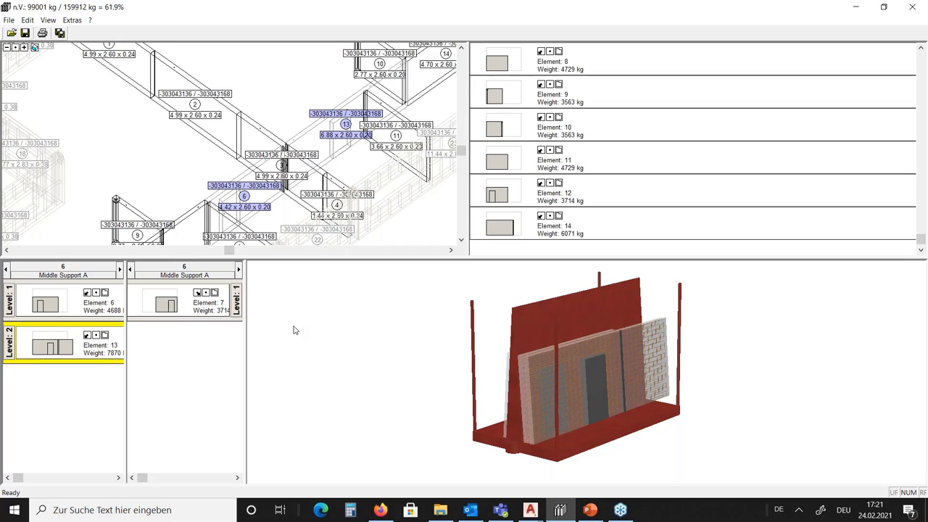
Stack elements 14, 12 and 11 from the element list onto truck 6 to fill levels 2 and 3.
click(511, 219)
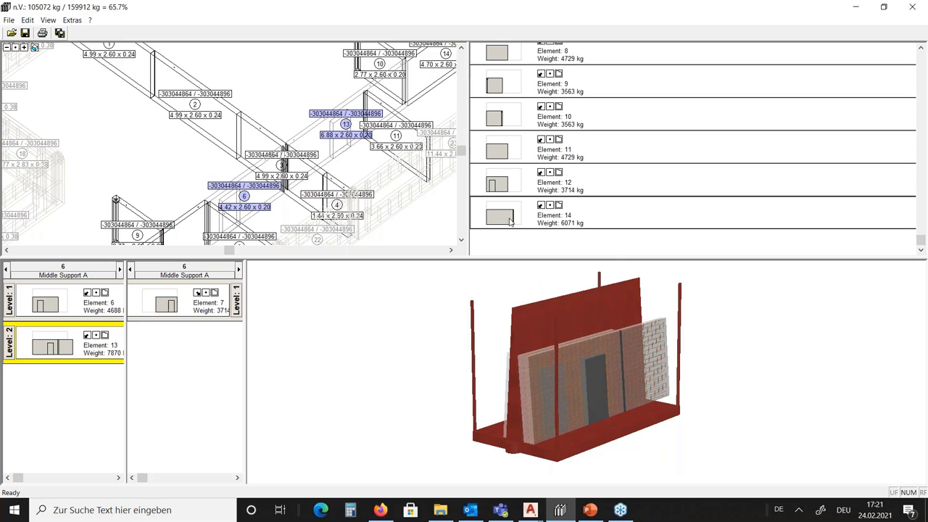
click(498, 187)
click(491, 156)
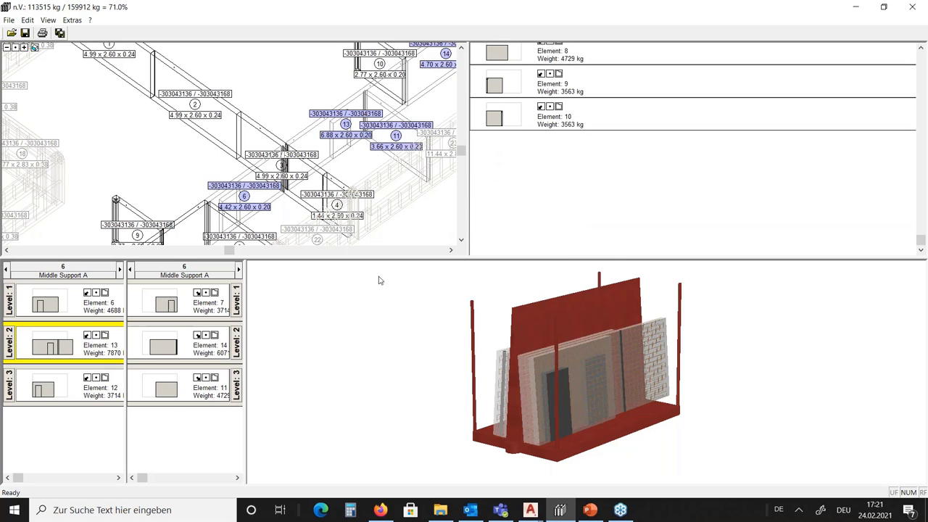
Go to truck 7 and stack elements 1, 2, 3, 8 and 9 onto it from the element list.
click(231, 278)
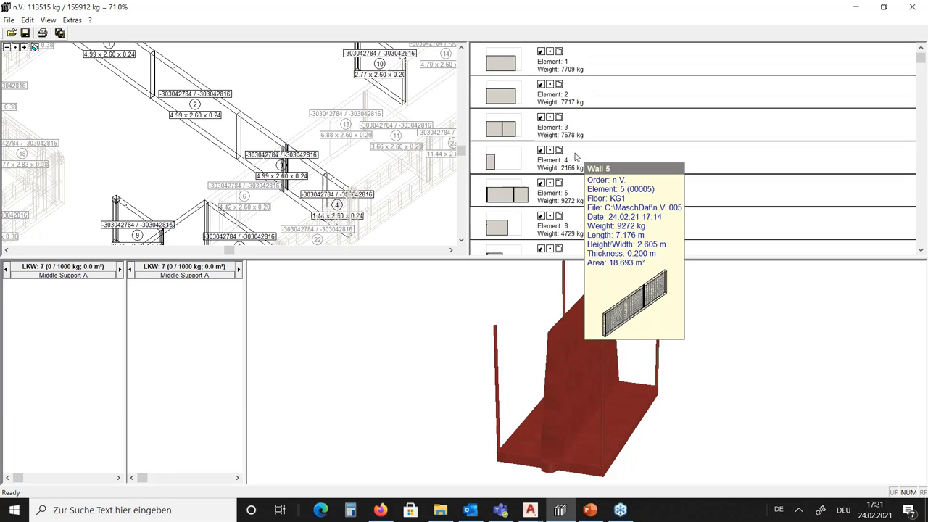
click(502, 64)
click(502, 65)
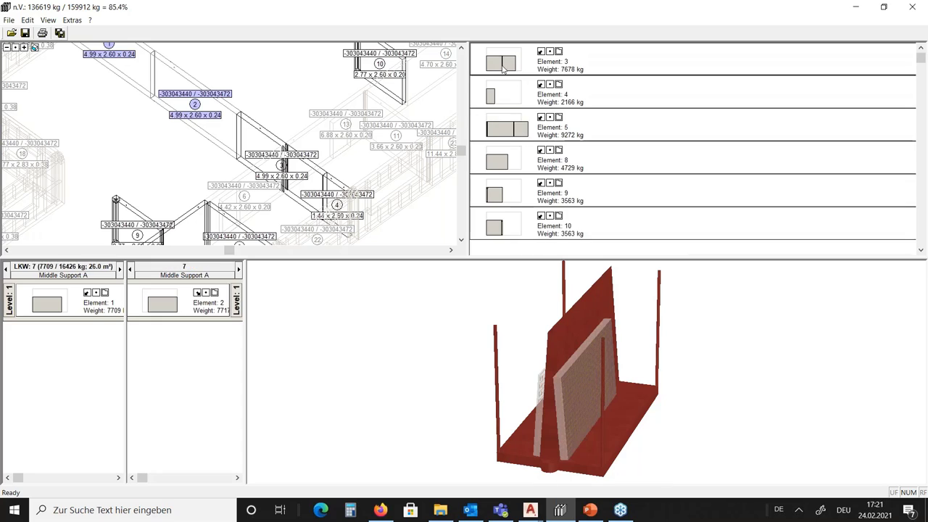
click(503, 66)
click(500, 129)
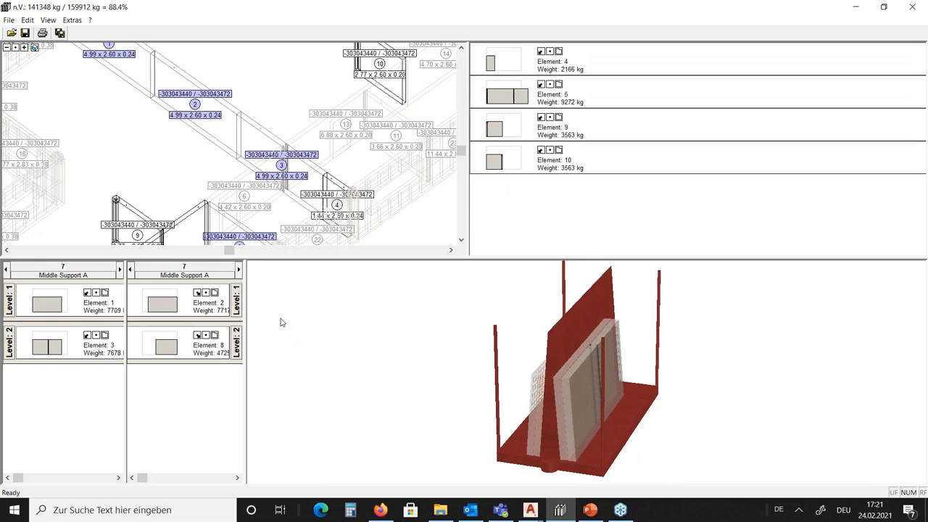
click(500, 128)
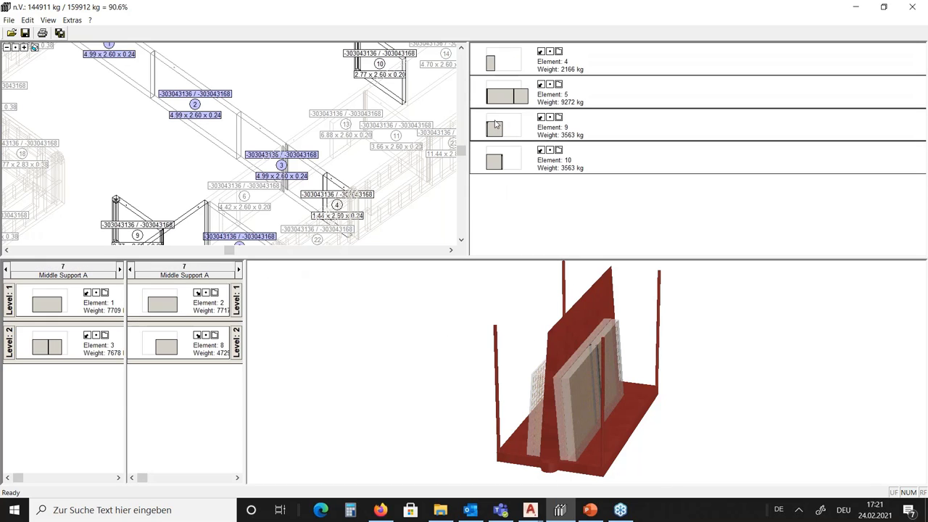
Go to truck 8 and stack the remaining elements 5, 10 and 4 onto it.
click(239, 269)
click(498, 95)
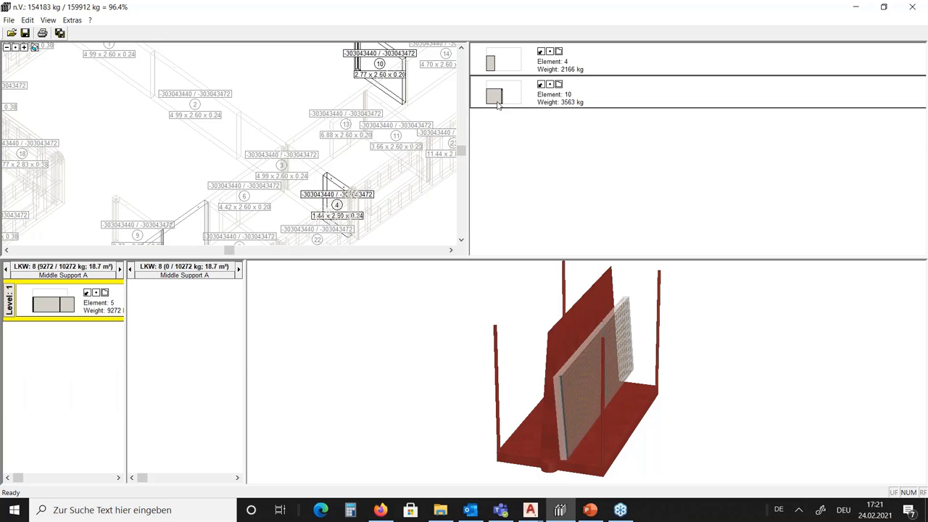
click(494, 95)
click(492, 64)
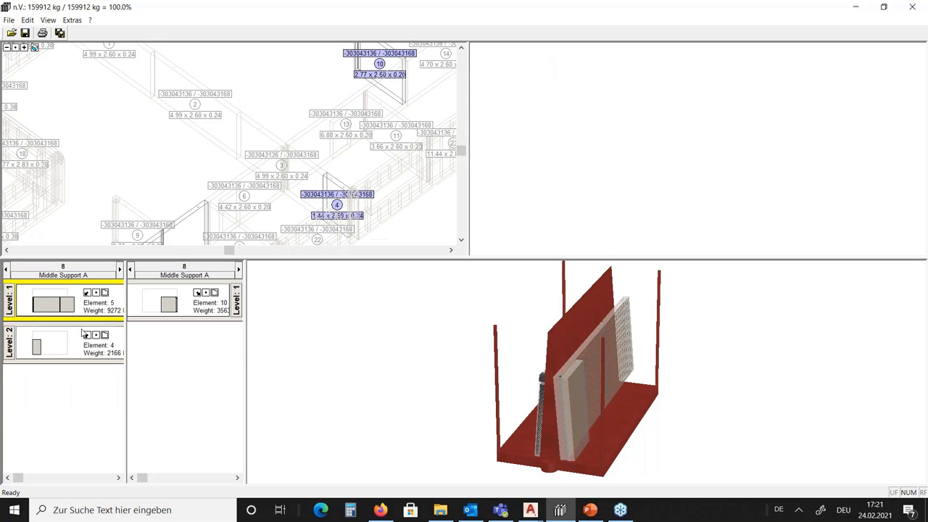
drag(504, 375, 145, 365)
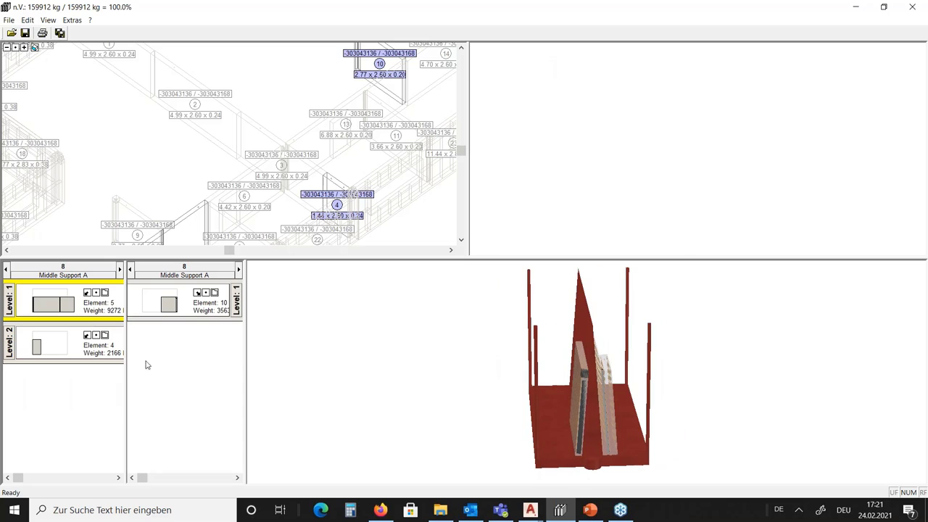
Move element 4 on truck 8 to the other side of the support, into level 1 beside element 10.
click(74, 356)
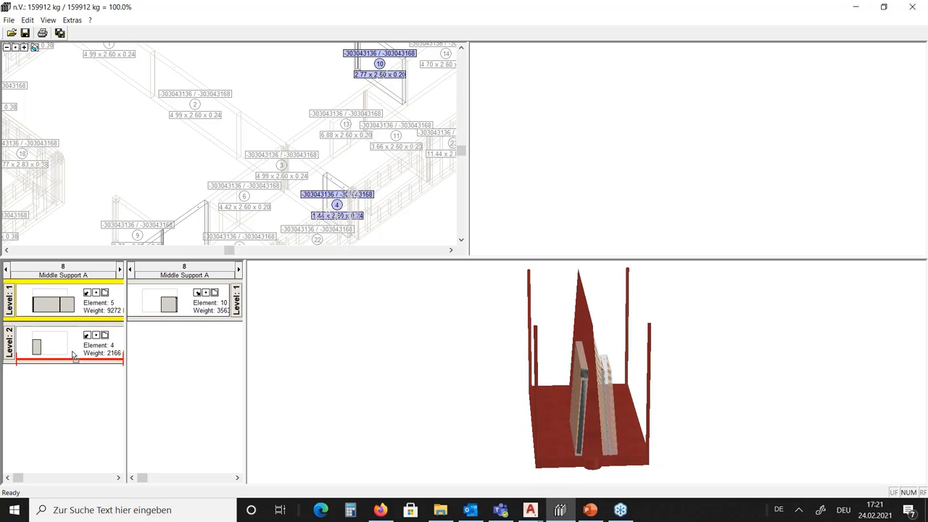
drag(73, 355, 178, 317)
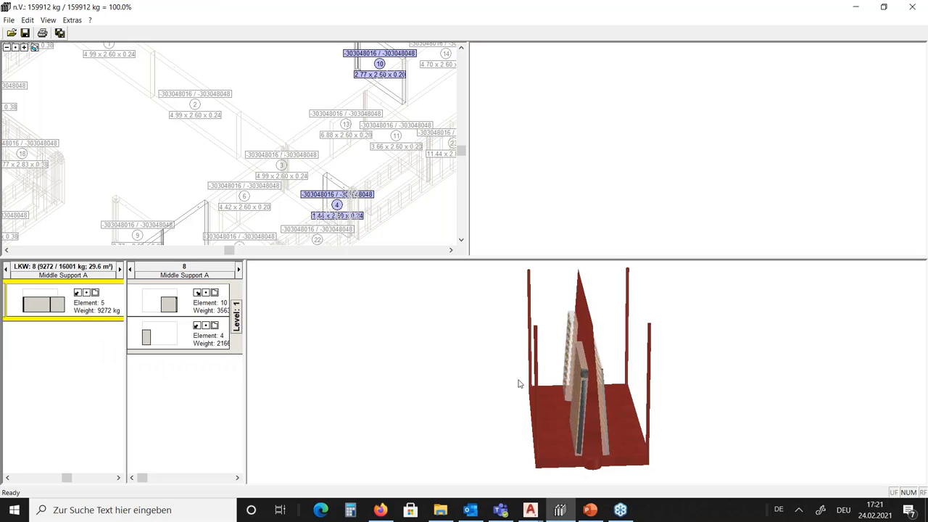
drag(518, 384, 655, 364)
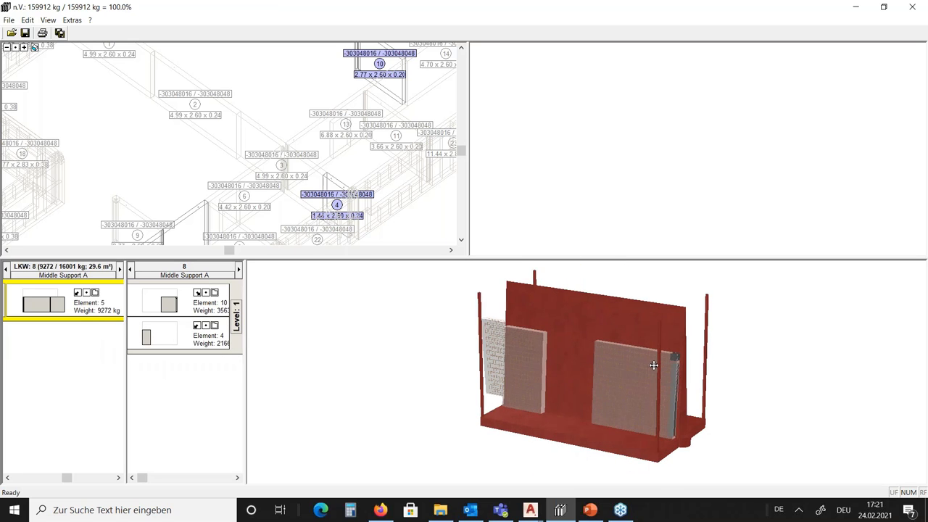
Shift element 4 closer to element 10 within level 1 of truck 8, using its upper corner as base point, and go to truck 9.
right_click(246, 324)
click(301, 372)
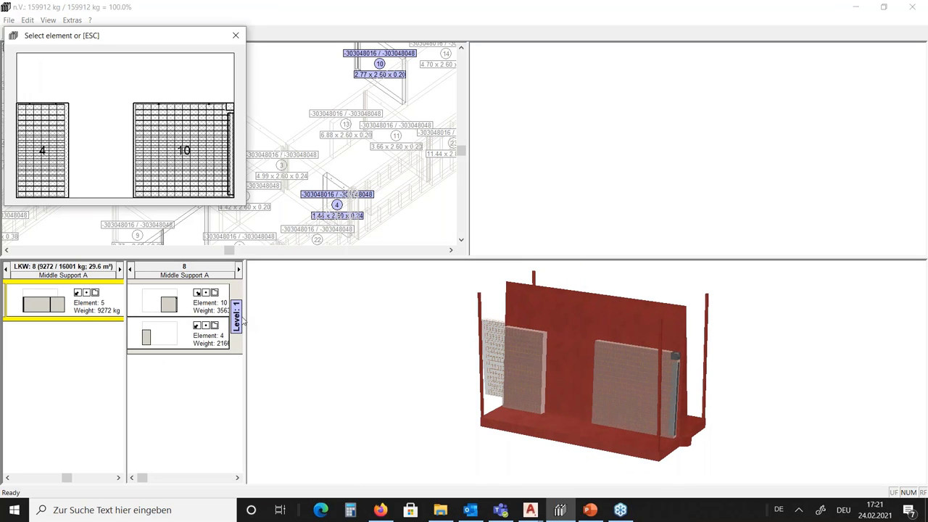
click(67, 104)
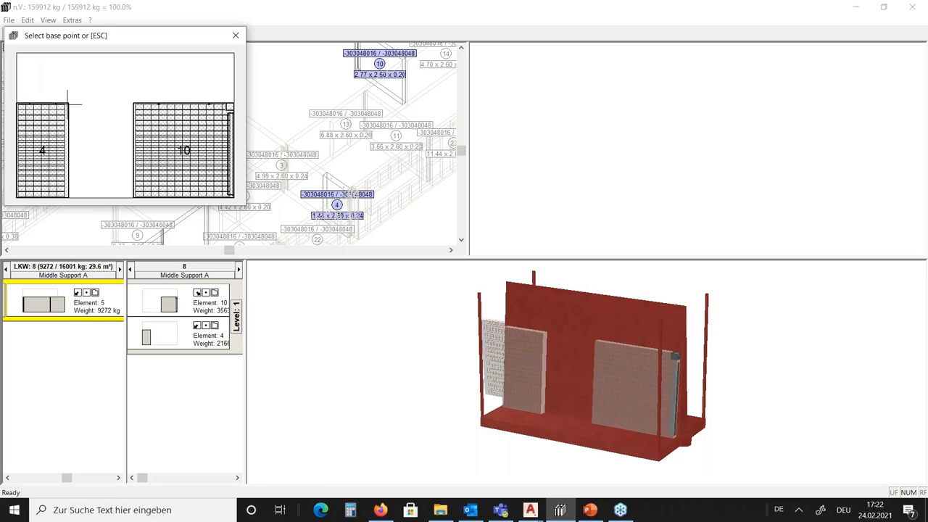
click(68, 103)
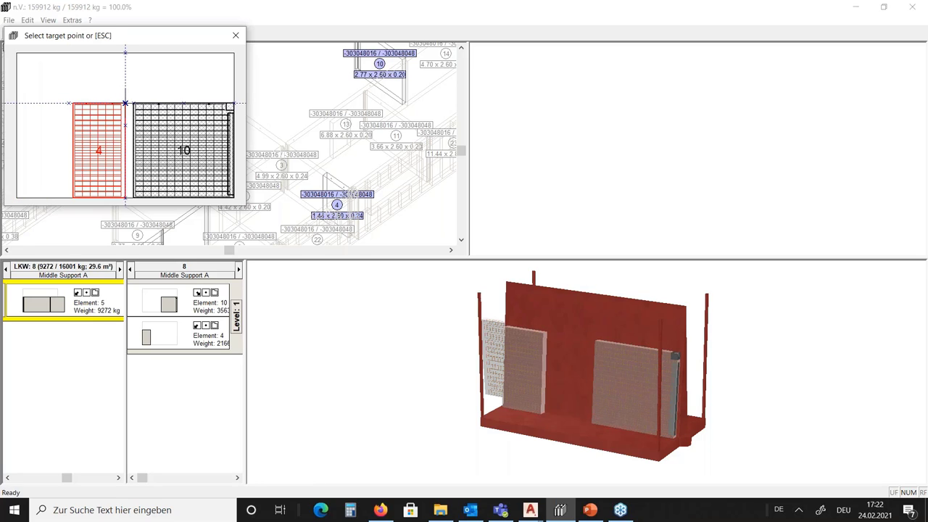
click(125, 103)
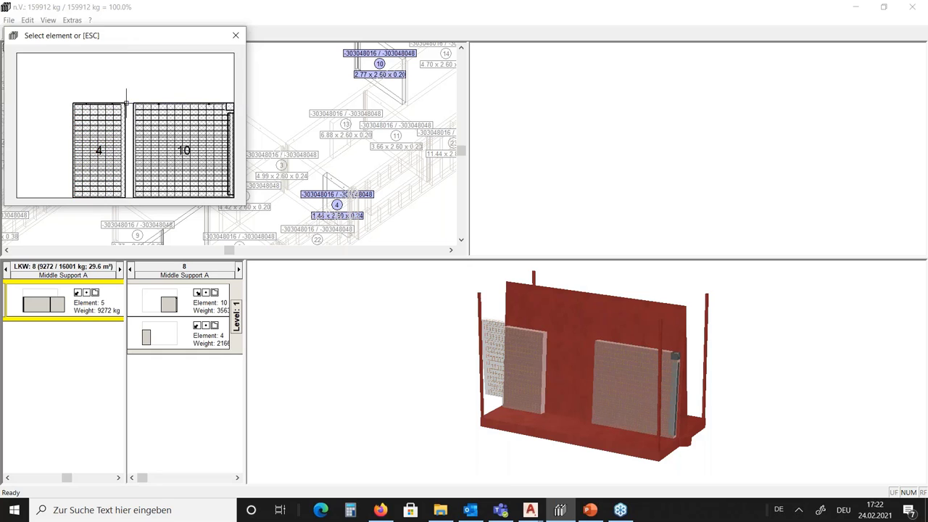
click(234, 36)
drag(448, 284, 406, 331)
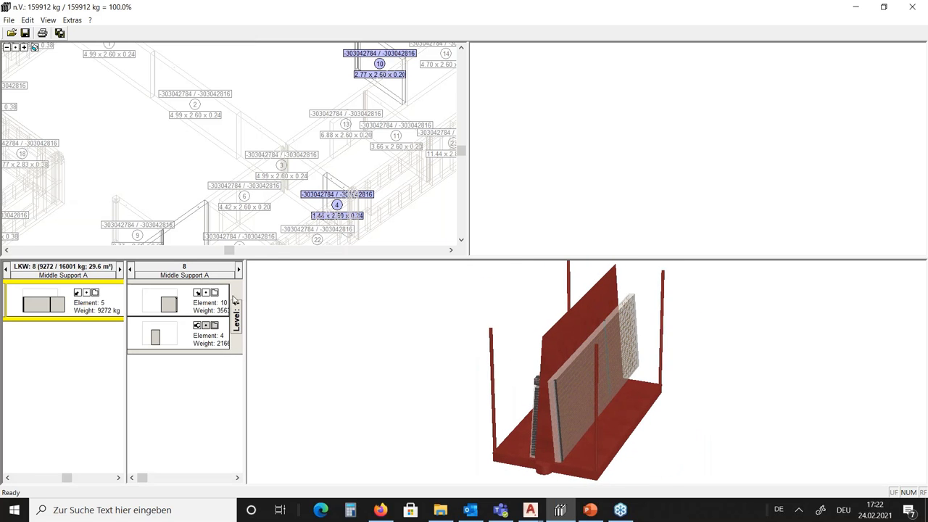
click(239, 269)
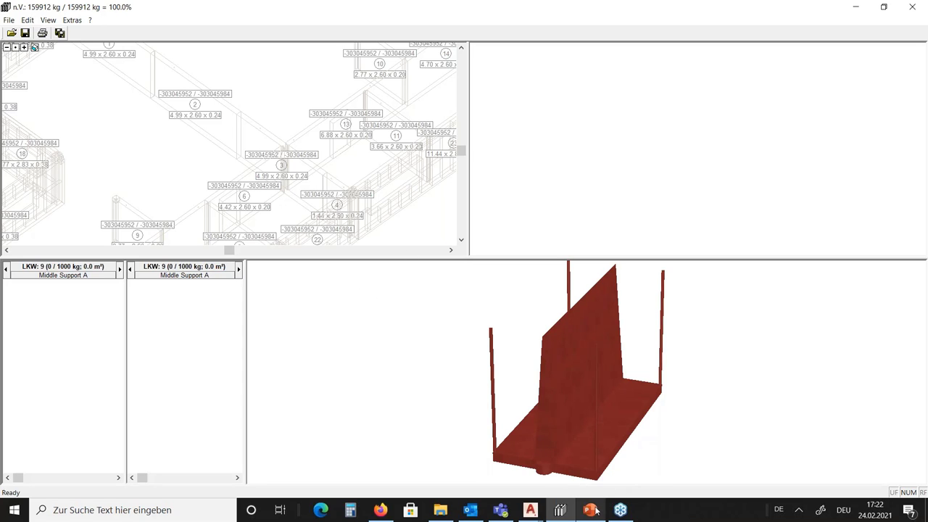
Switch to the Webinar_Stacker_Eng.pptx presentation in PowerPoint and advance to slide 13 on the Unitechnik / PXML export option.
mouse_move(594, 512)
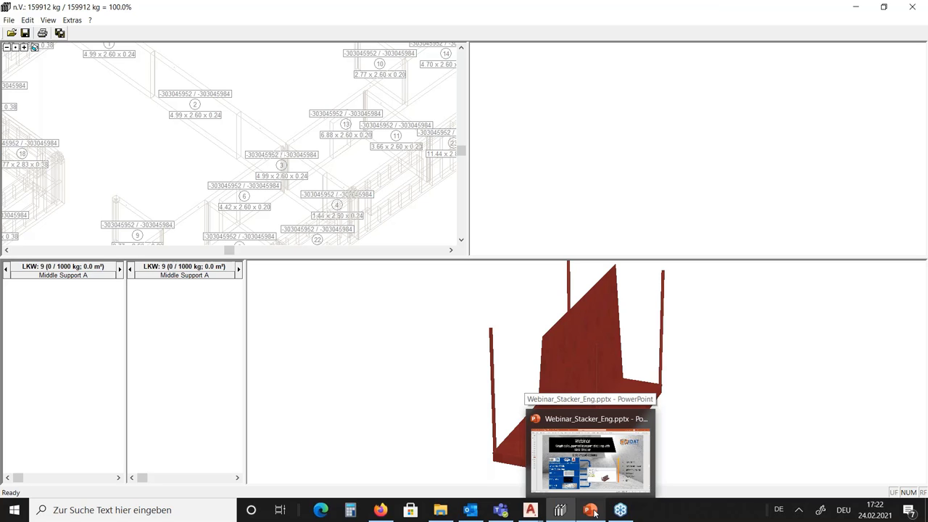
click(593, 512)
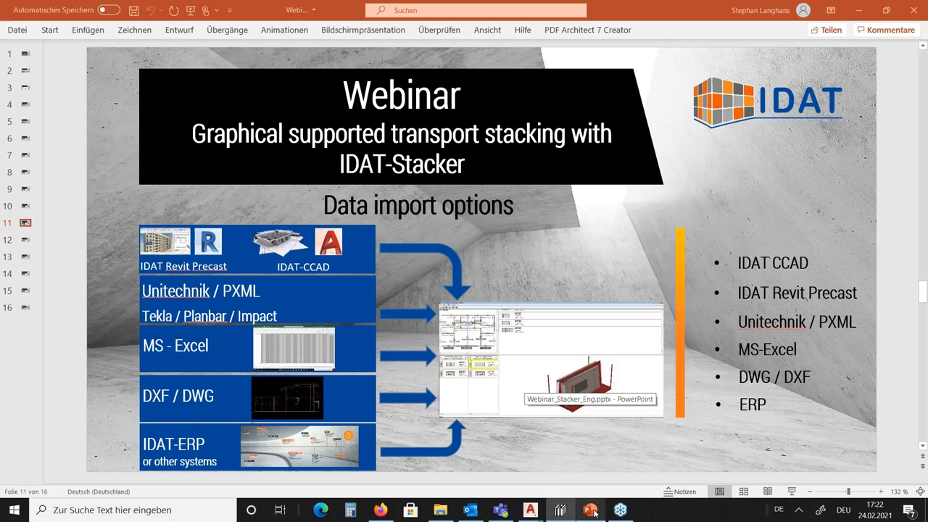
click(882, 421)
click(903, 448)
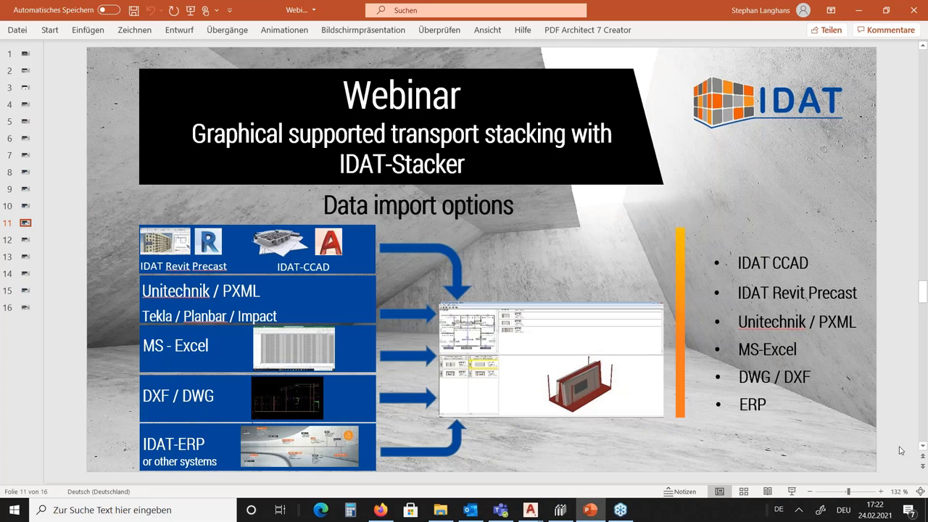
key(Page_Down)
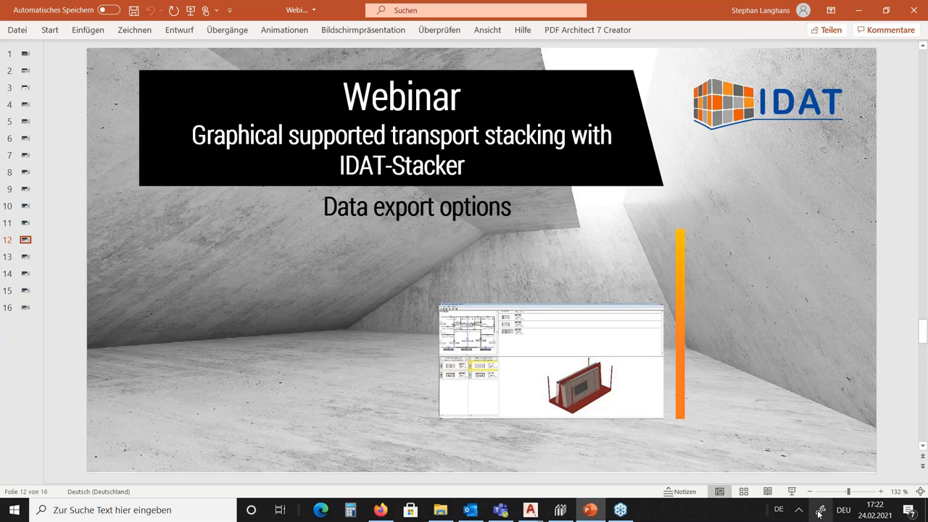
key(Page_Down)
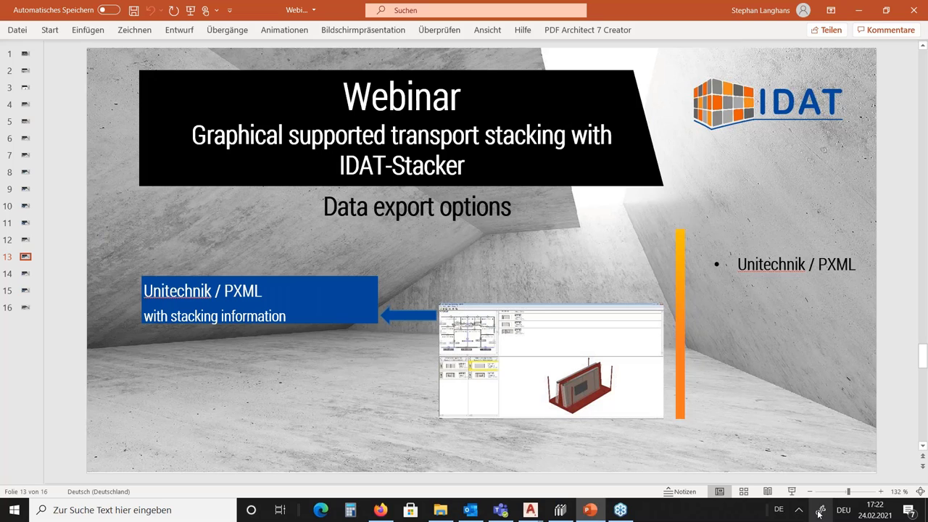
Look over the available export formats in IDAT-Stacker without exporting, and return to PowerPoint to show slide 14 on print reports.
click(560, 510)
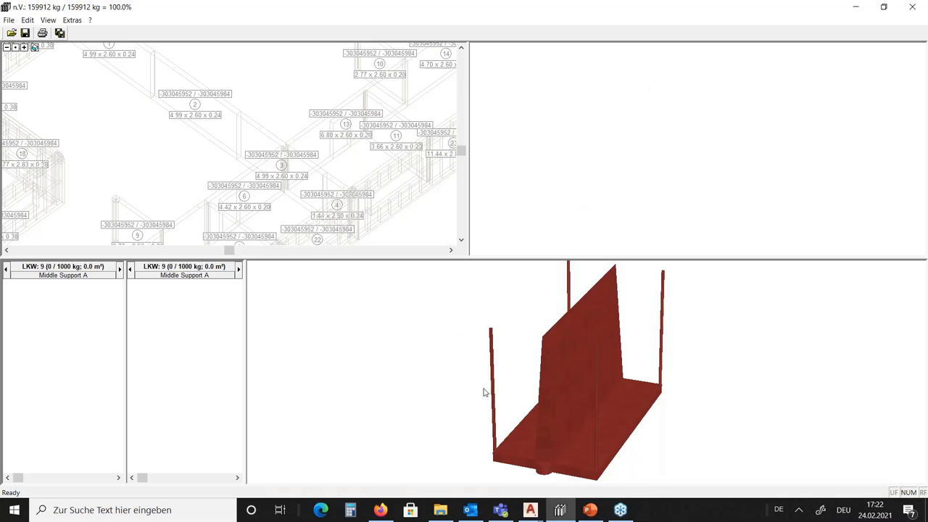
click(9, 20)
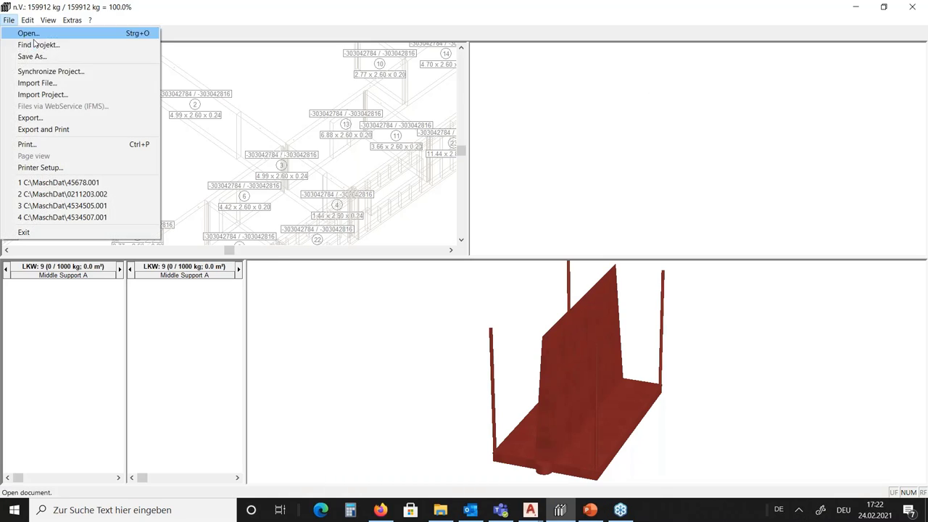
click(28, 119)
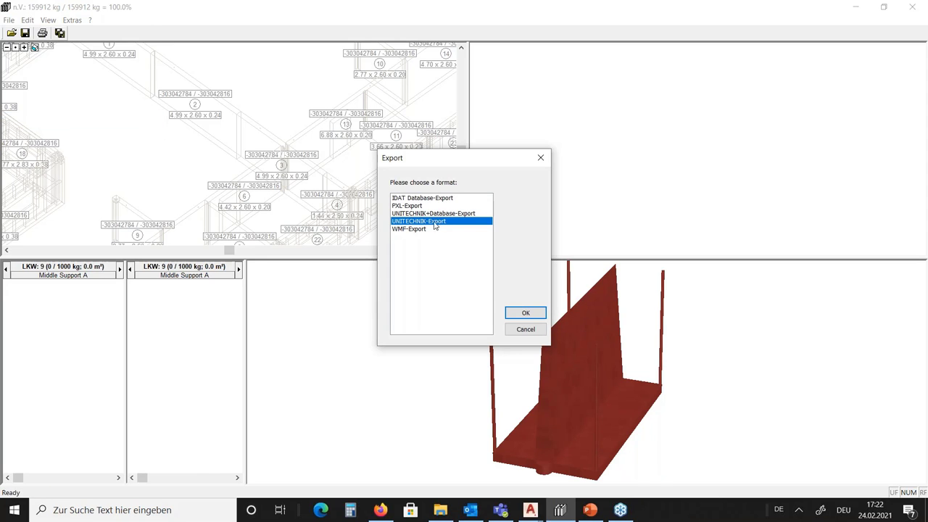
click(525, 330)
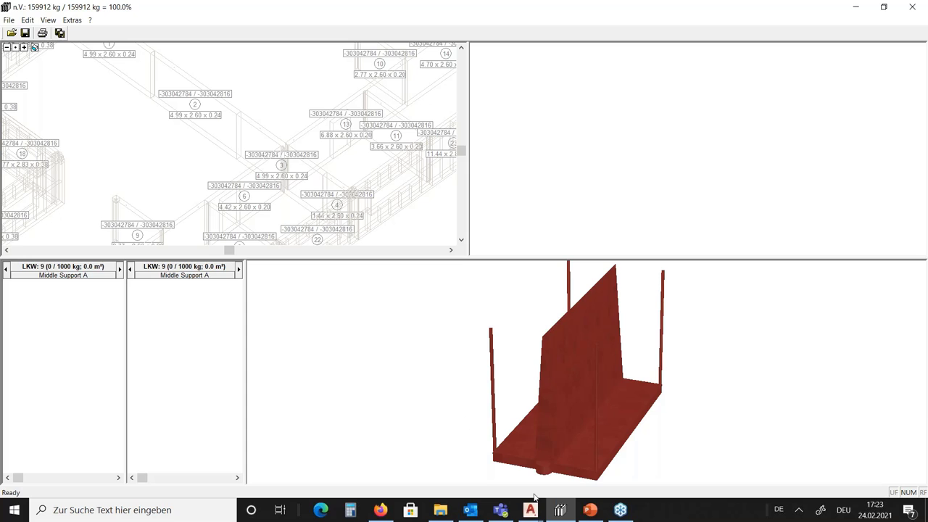
click(590, 510)
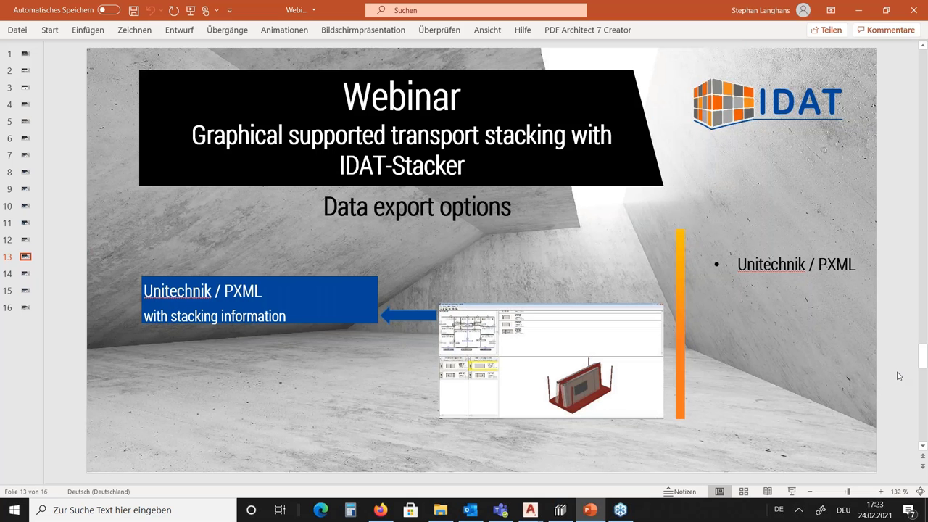
scroll(883, 394, down, 1)
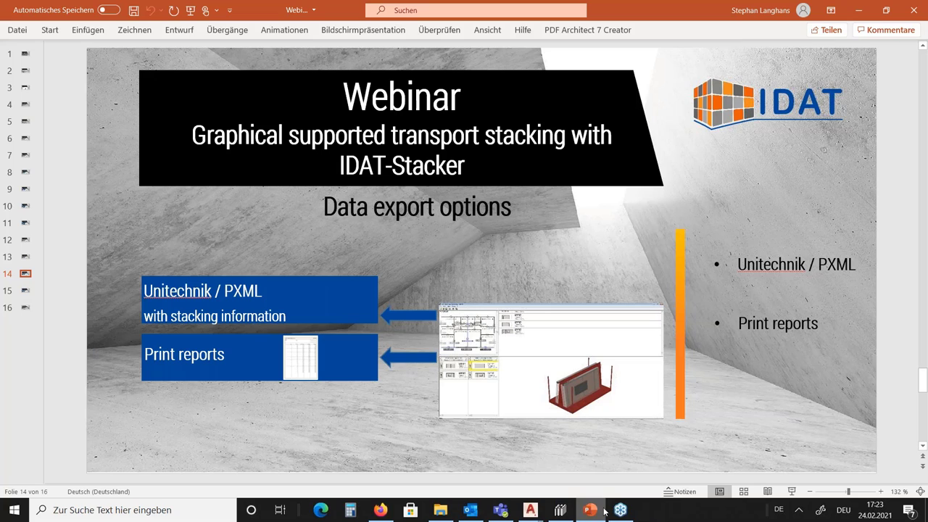
Switch to IDAT-Stacker and print the Simple list (walls only) report for stacks 1 to 8 on the PDF Architect 7 printer.
click(560, 510)
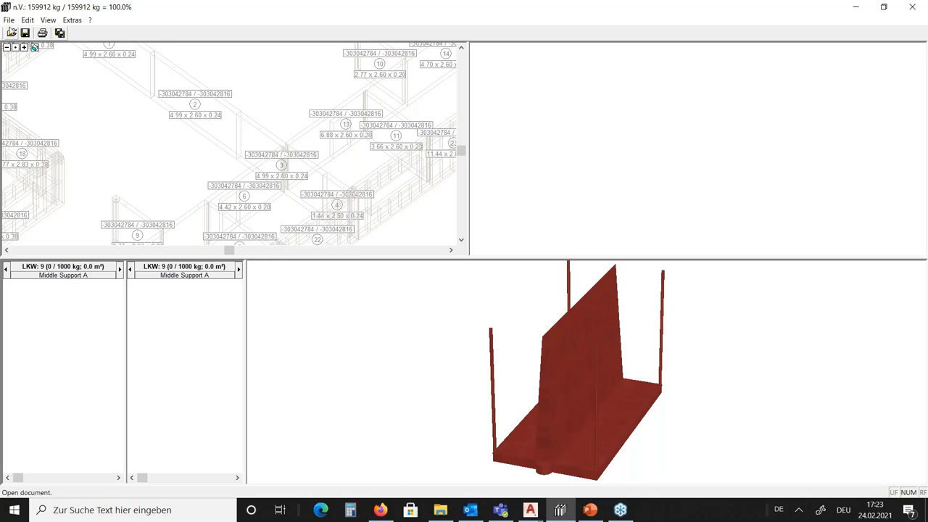
click(9, 20)
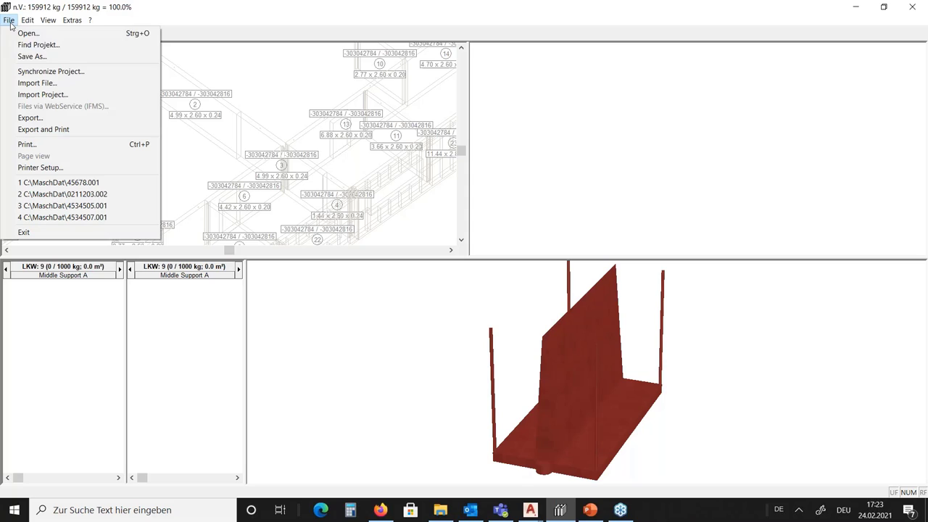
click(50, 145)
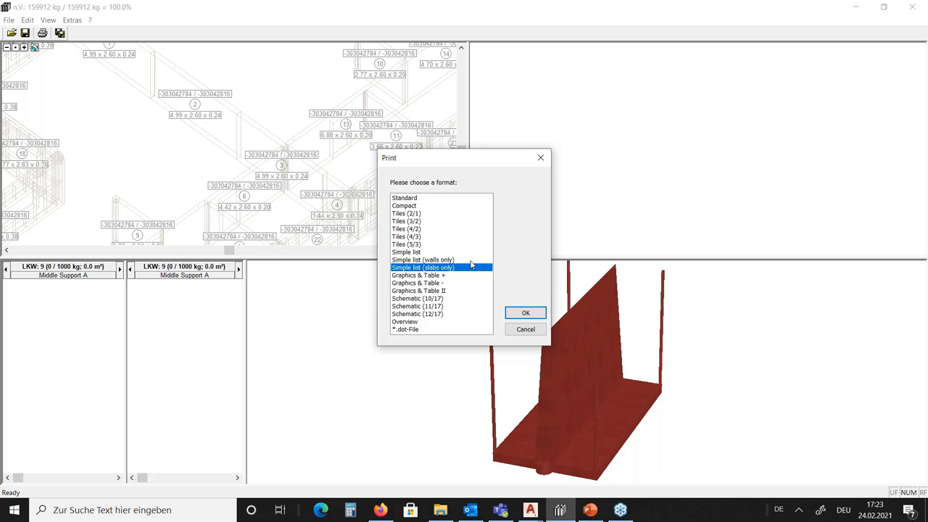
click(443, 259)
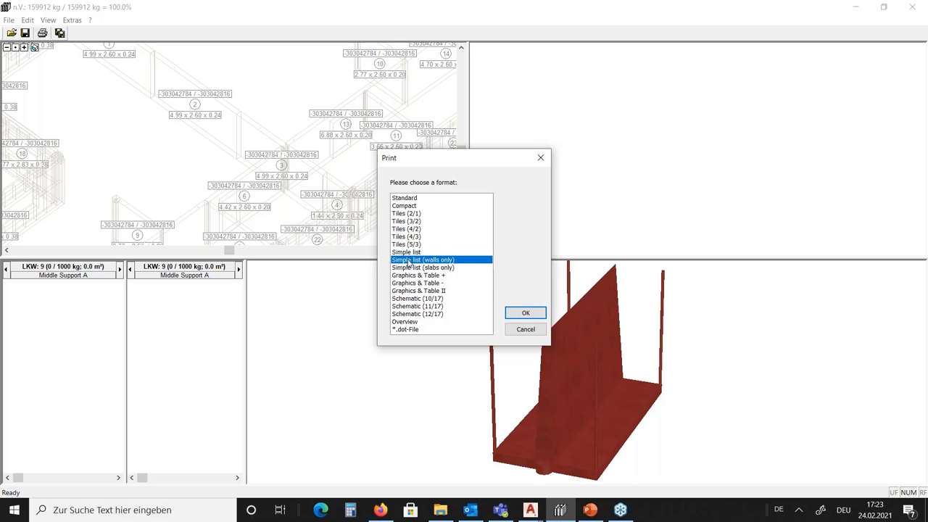
click(521, 312)
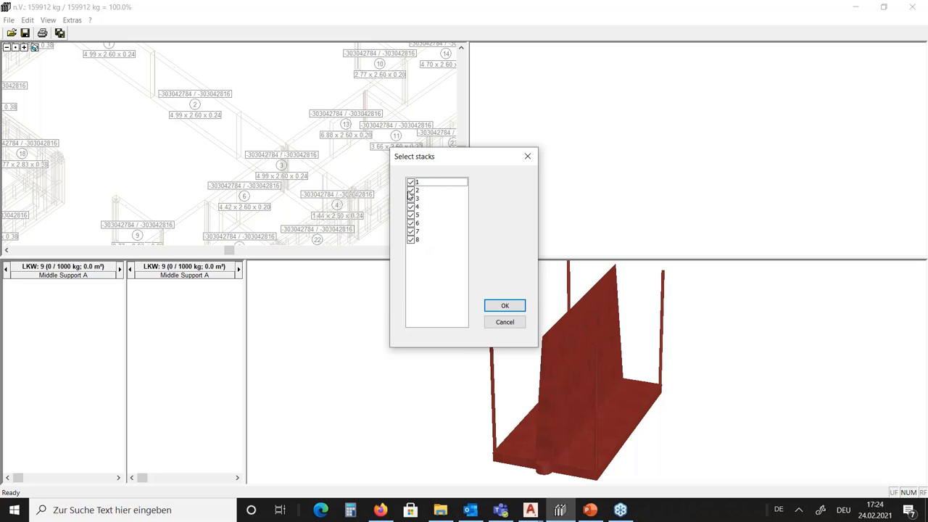
click(505, 305)
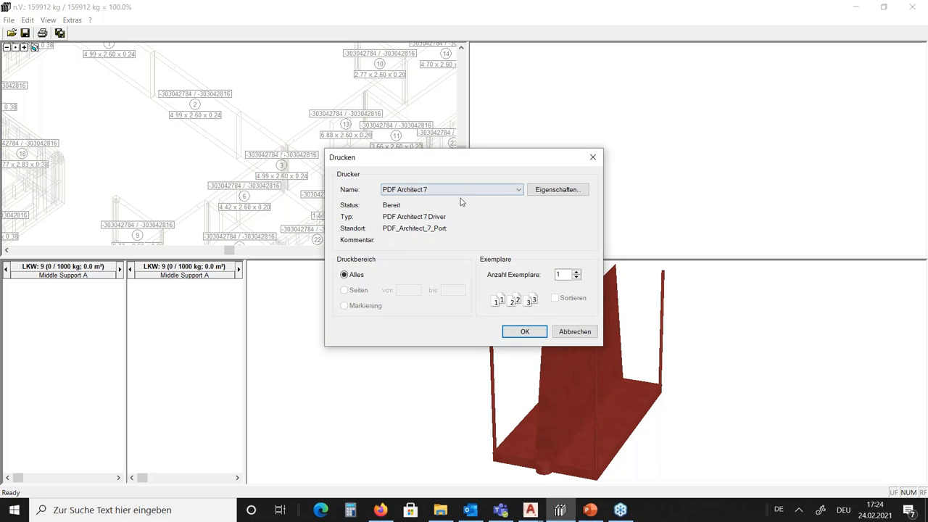
click(522, 331)
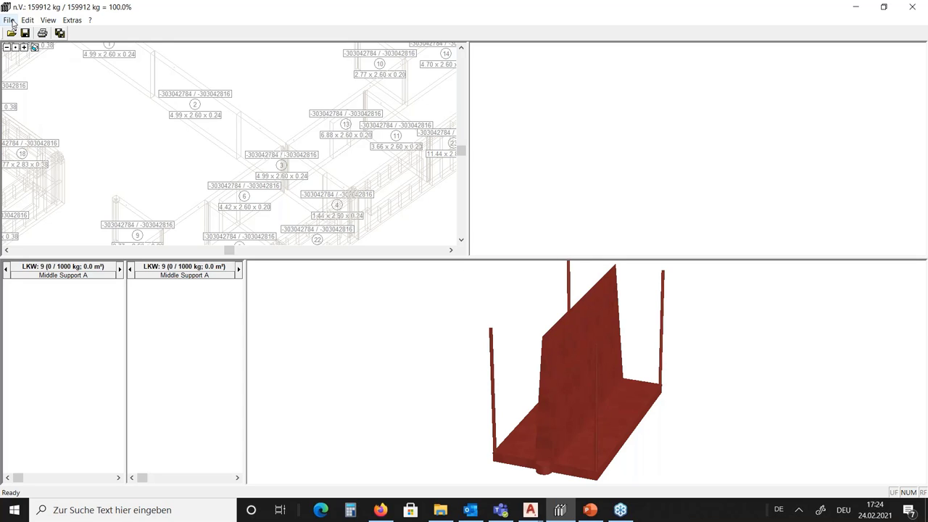
Print the walls-only simple list of all stacks to STACKER.pdf on the desktop with 7-PDF Printer, check its start and close it.
click(10, 20)
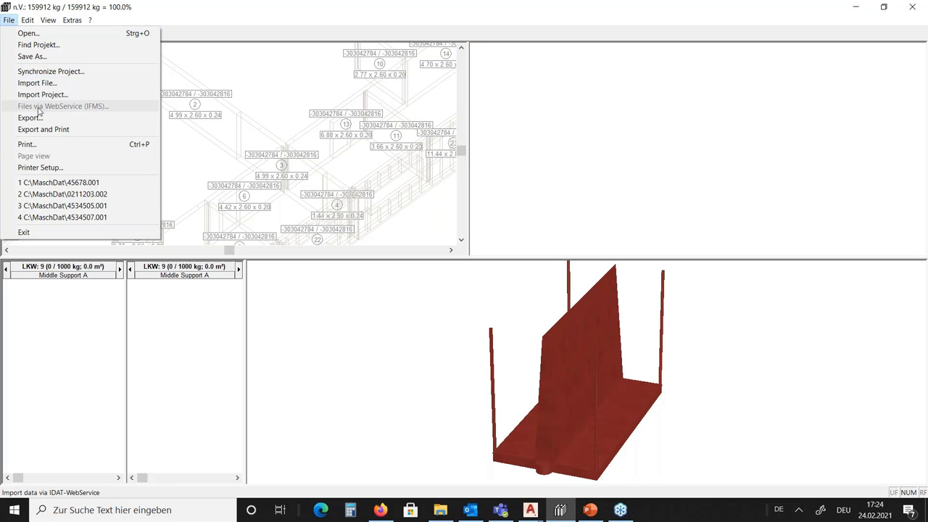
click(29, 144)
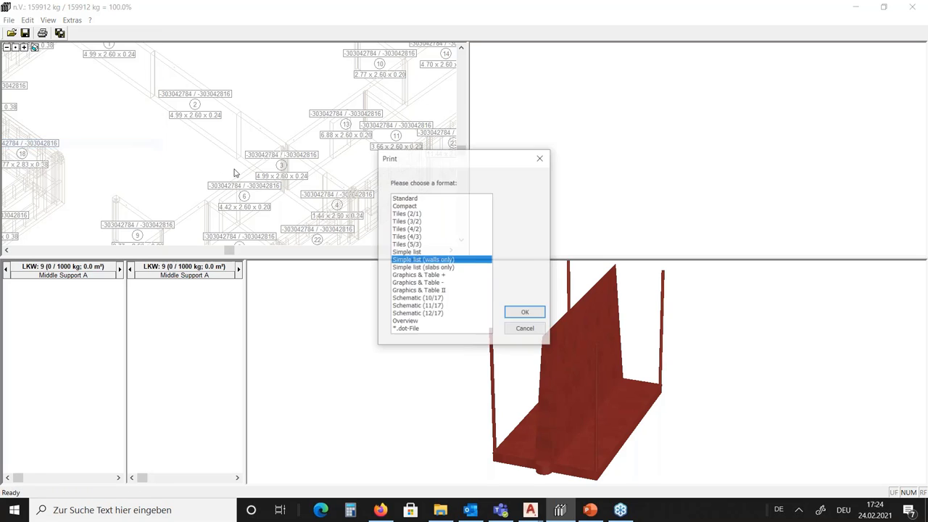
click(516, 313)
click(513, 308)
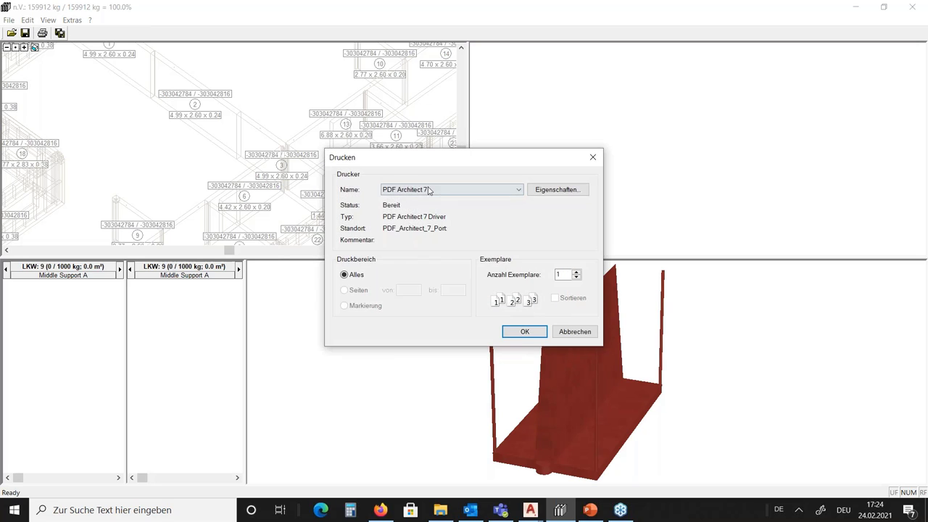
click(429, 190)
click(435, 210)
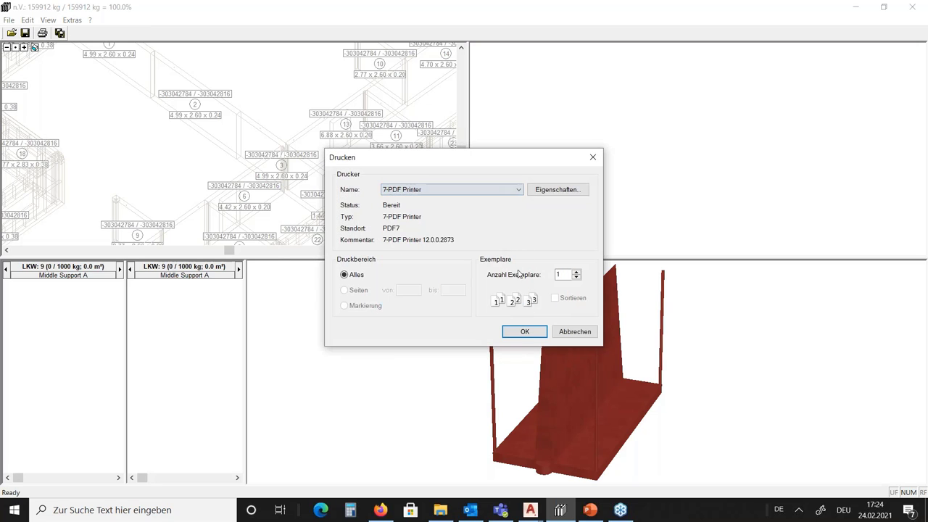
click(523, 332)
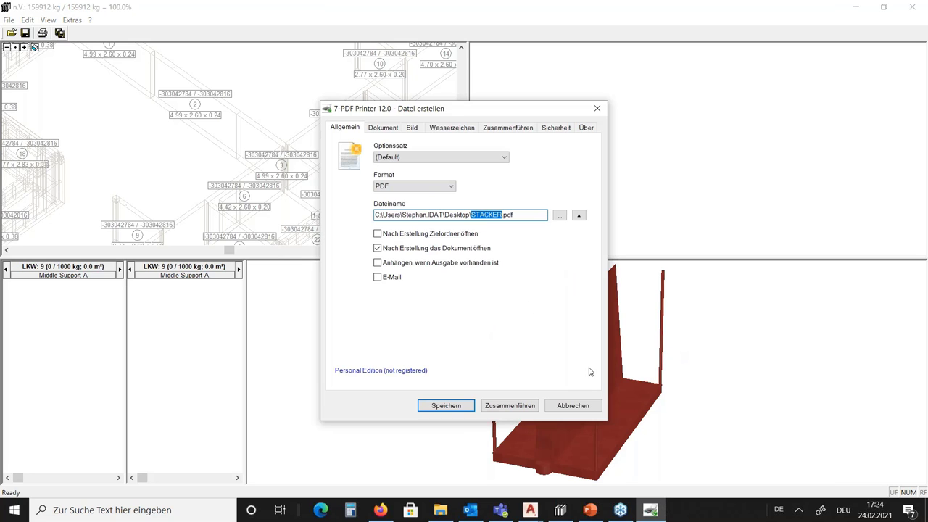
click(446, 406)
click(471, 311)
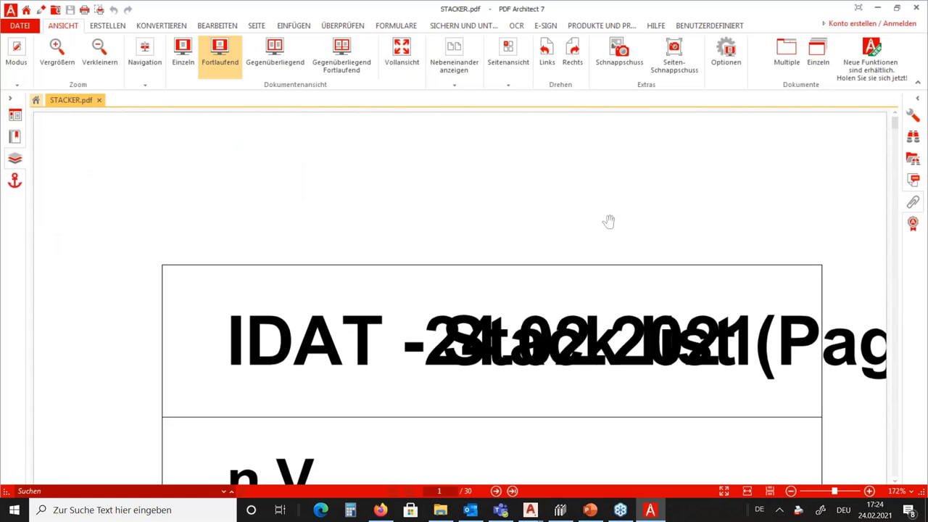
scroll(622, 227, down, 5)
scroll(625, 226, up, 5)
click(917, 8)
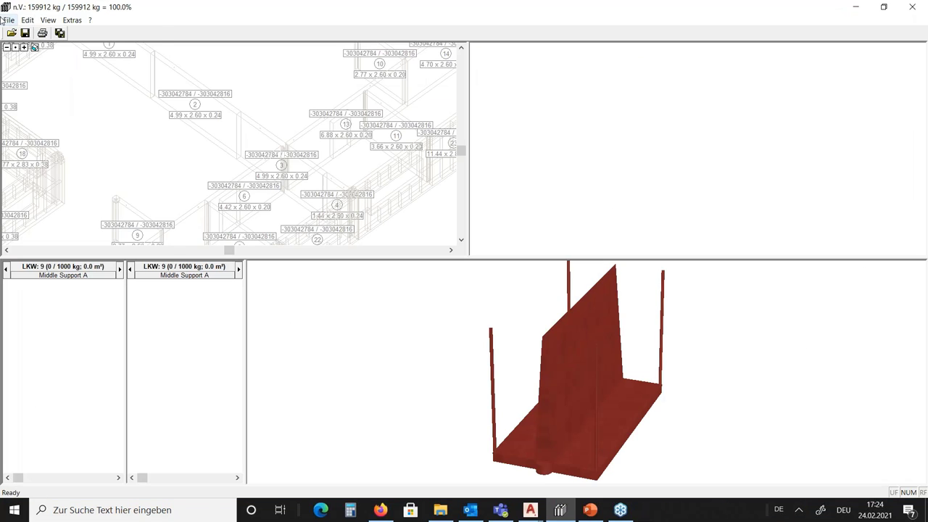
Print the Simple list (walls only) report for all stacks again with 7-PDF Printer, overwriting STACKER.pdf.
click(9, 20)
click(27, 144)
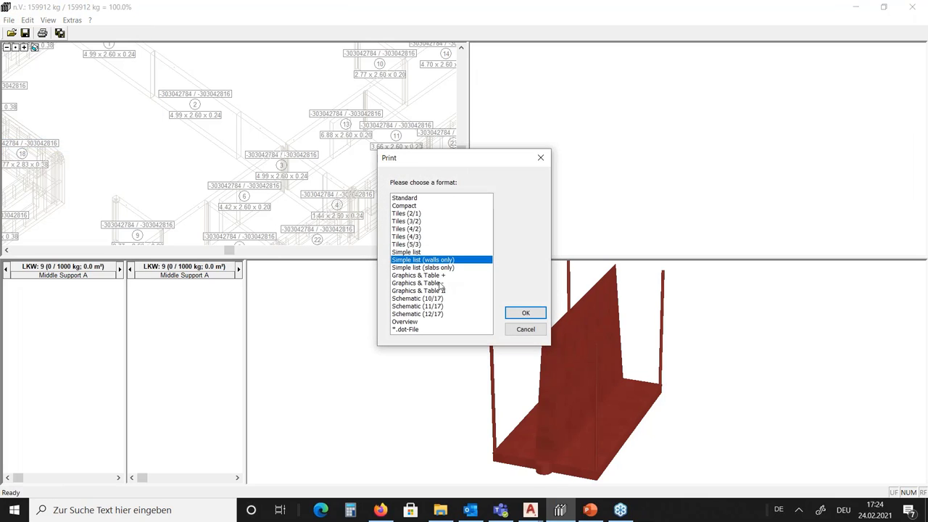
click(526, 314)
click(512, 304)
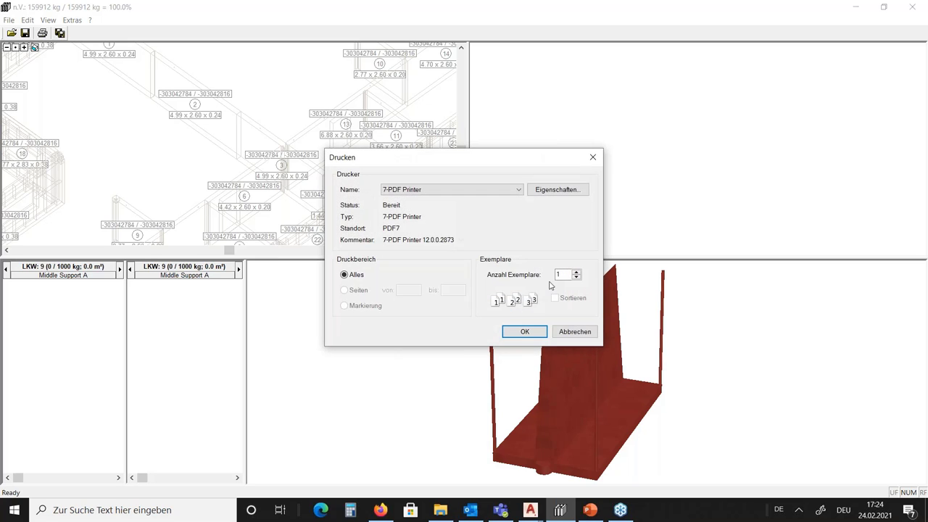
click(524, 331)
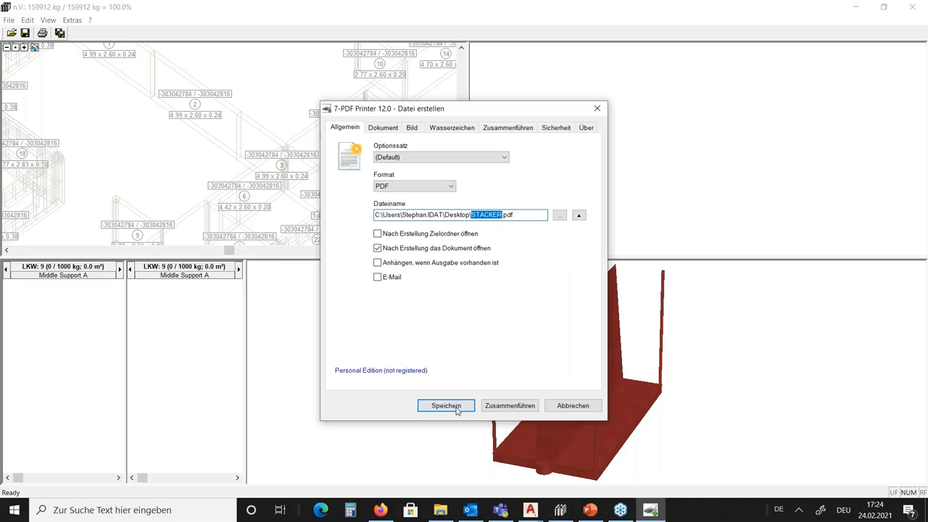
click(457, 405)
click(475, 313)
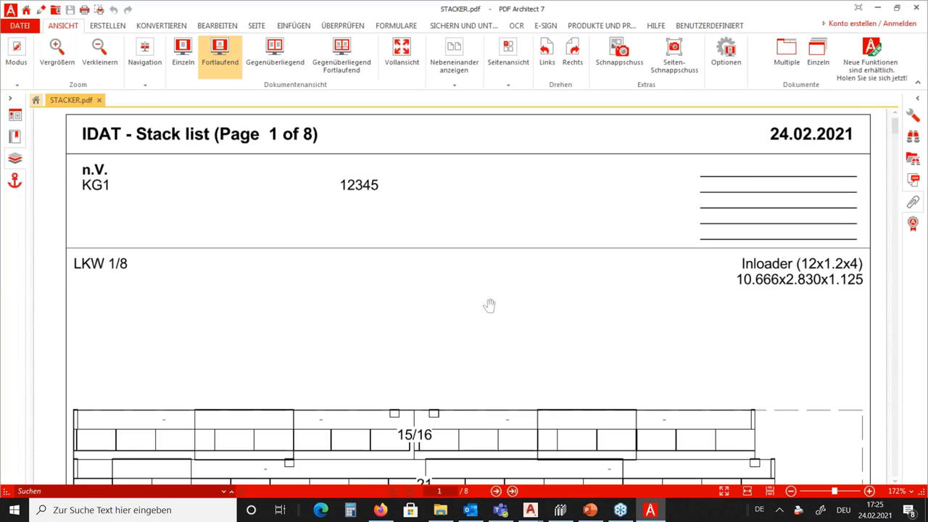
Examine the first truck's page of the stack list: header, top-view drawing of the levels, and table of element dimensions and weights.
scroll(489, 305, up, 1)
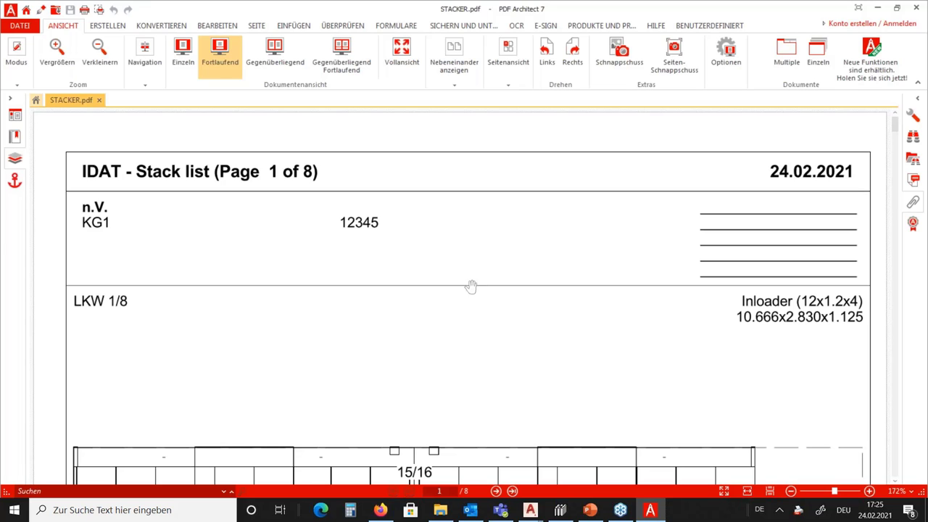
drag(420, 146, 421, 145)
scroll(324, 315, down, 4)
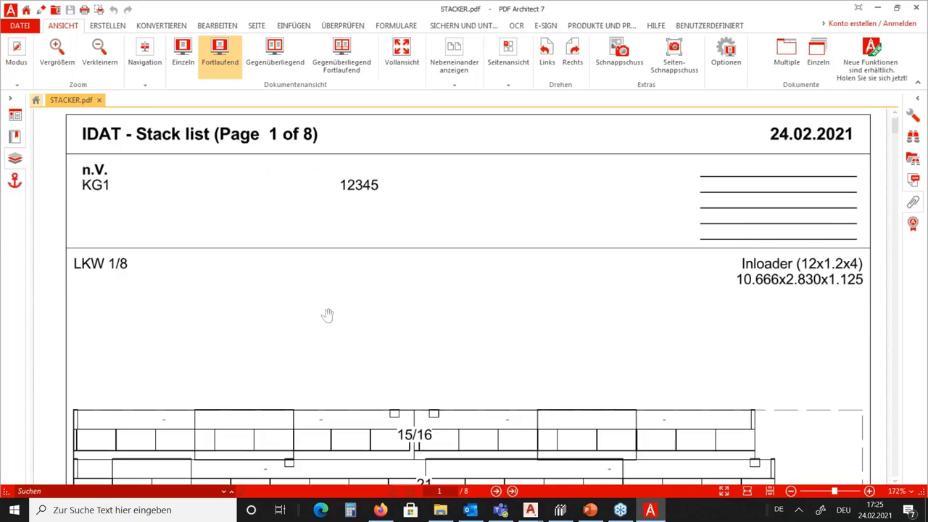
scroll(332, 312, down, 1)
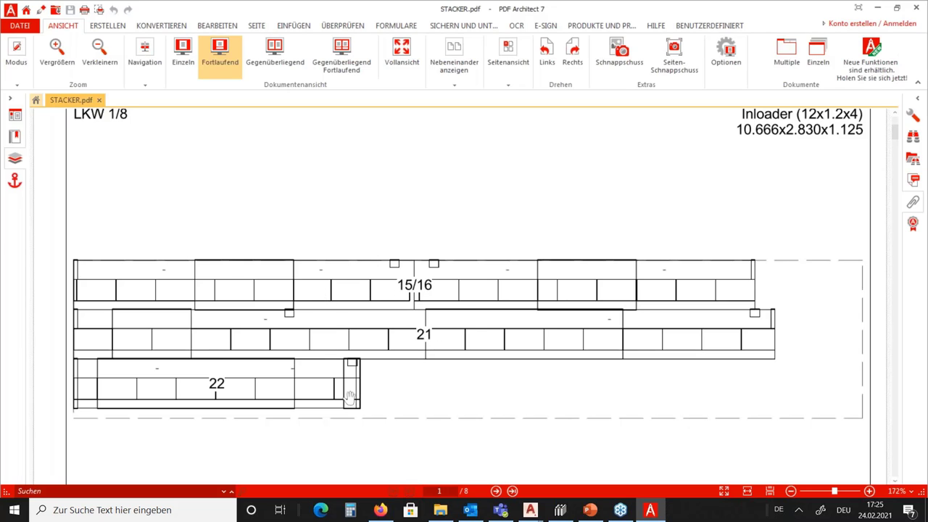
scroll(317, 321, down, 4)
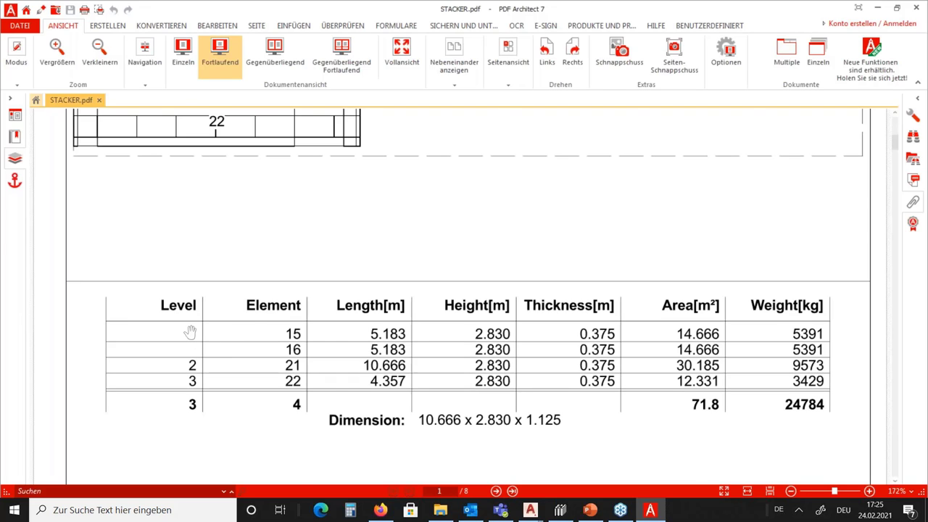
scroll(189, 332, up, 3)
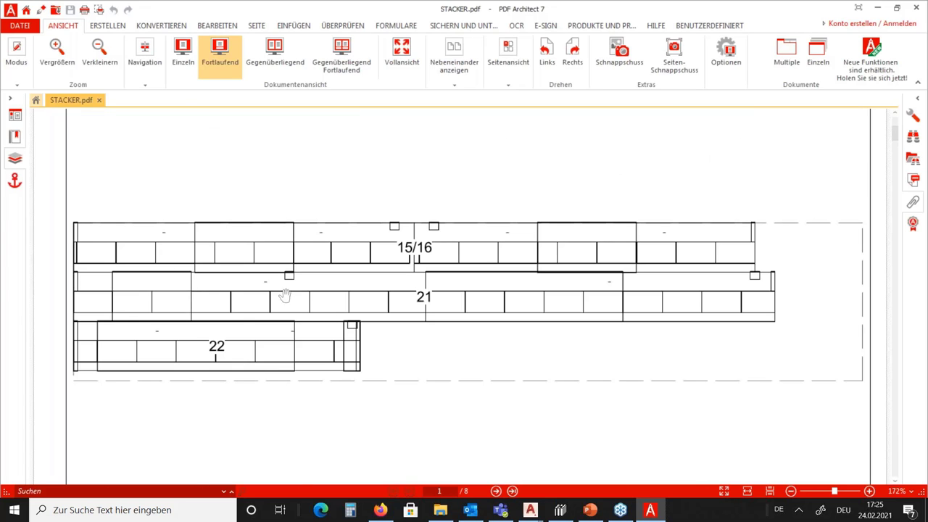
scroll(182, 342, down, 3)
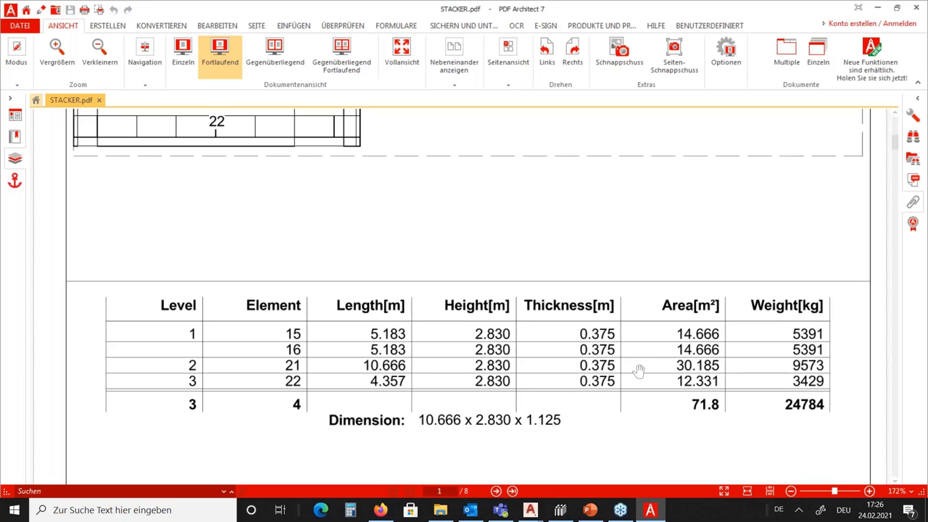
Examine the stack list pages for trucks 2 and 6, covering the level drawings and the truck 6 element table, and close the PDF.
scroll(514, 243, down, 5)
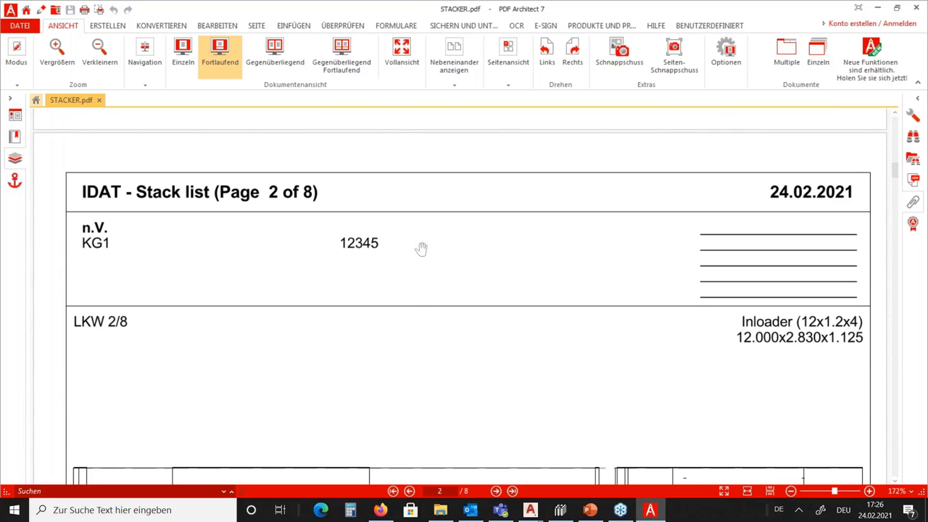
scroll(421, 250, down, 5)
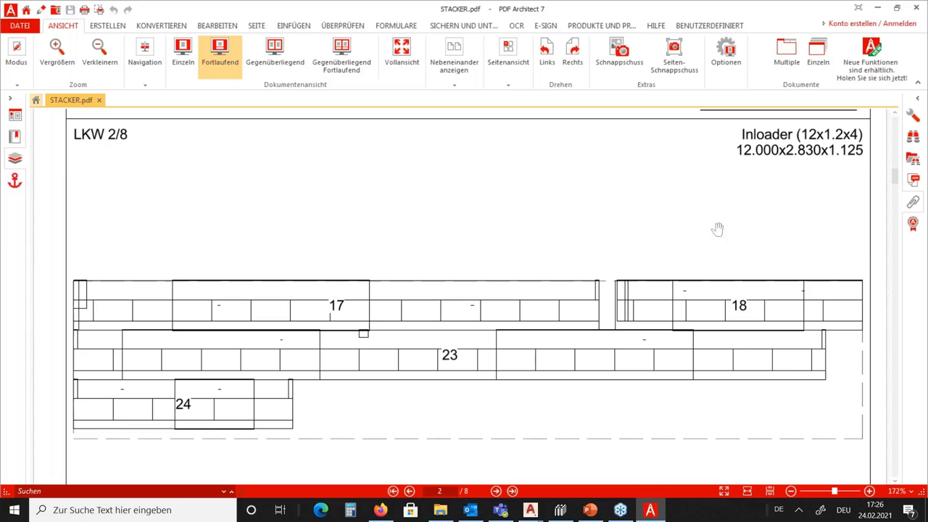
drag(894, 176, 899, 359)
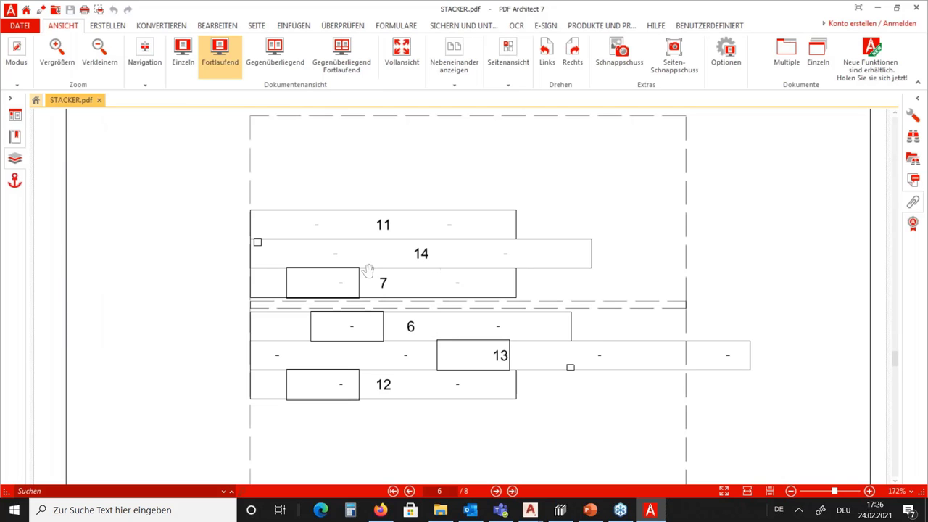
scroll(406, 303, down, 6)
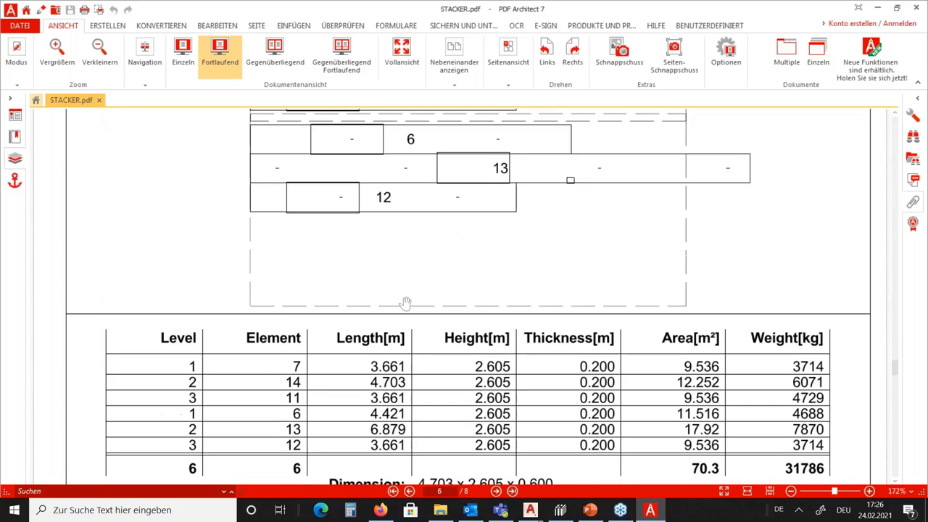
click(914, 8)
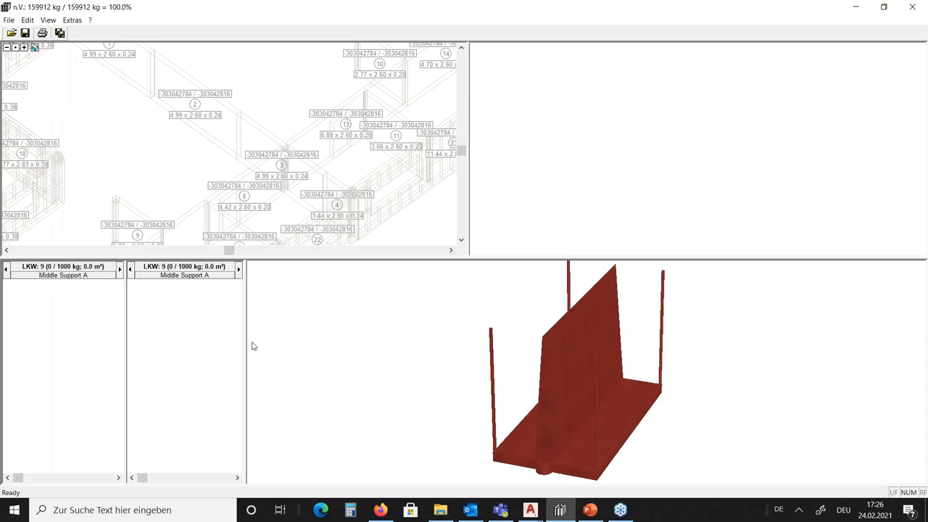
Switch to PowerPoint and advance the data export options to the slide that adds ERP / Database.
click(592, 511)
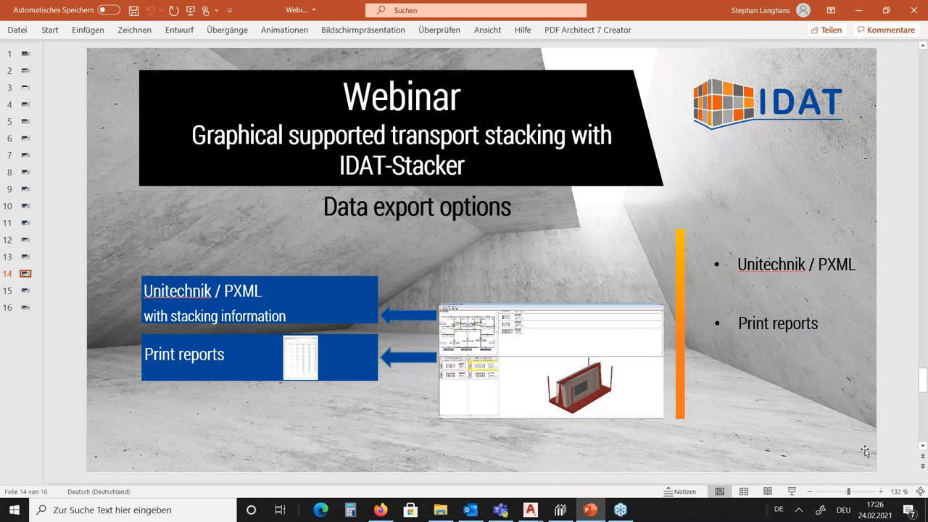
scroll(865, 451, down, 1)
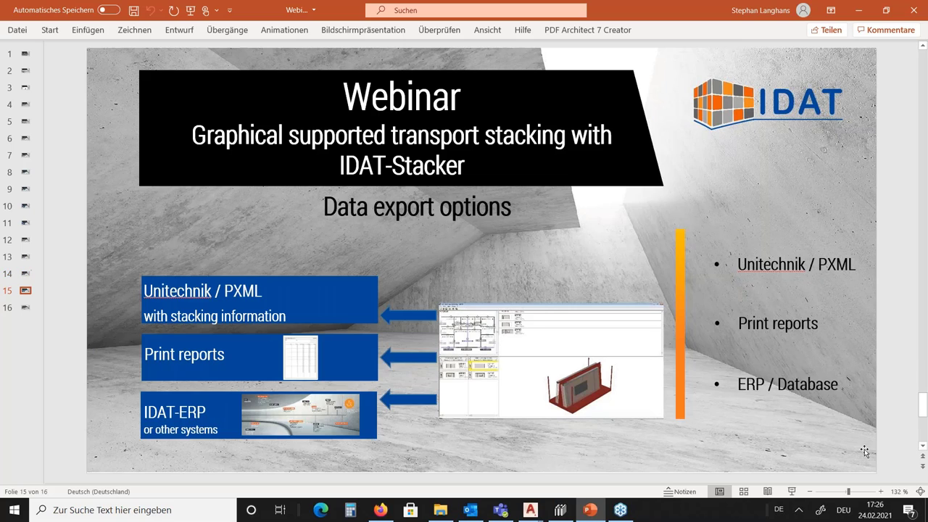
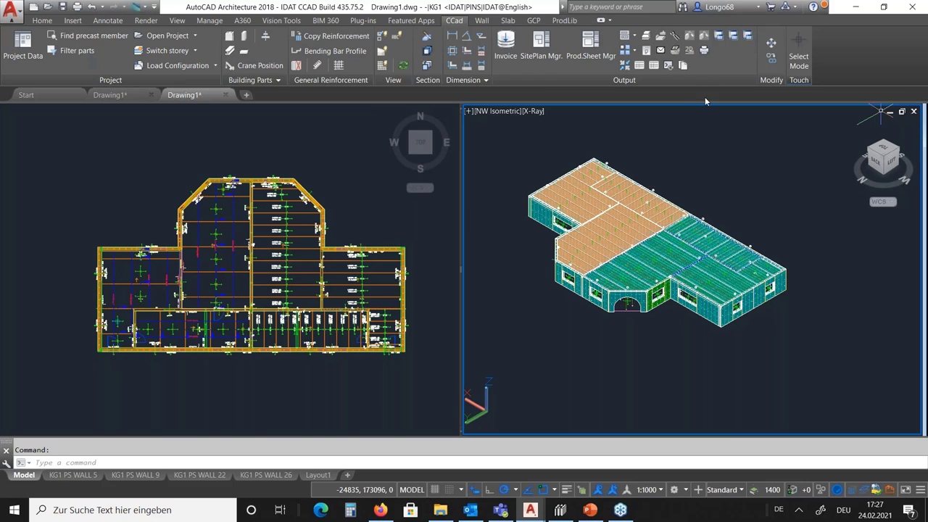
In AutoCAD drawing KG1, run the Unitechnik export for all floor slabs (alle Decken) with every listed element selected.
click(662, 38)
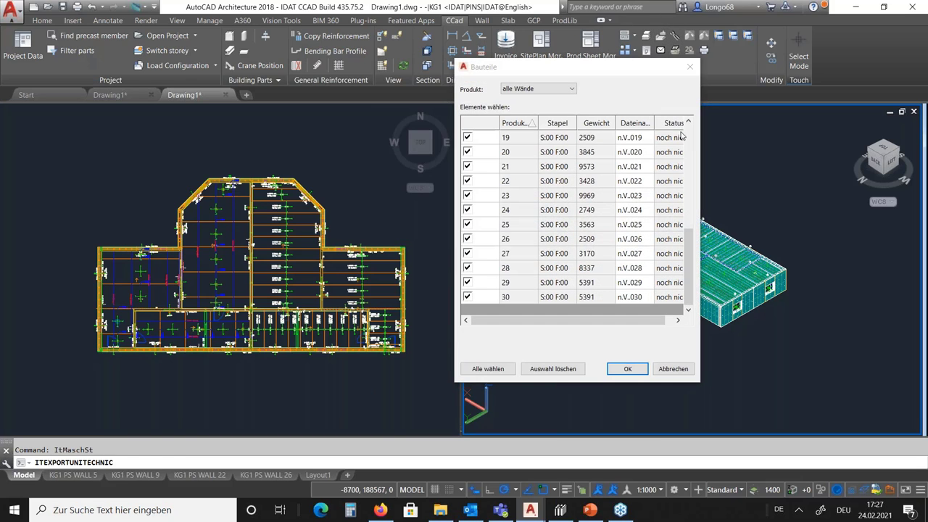
click(538, 88)
click(533, 100)
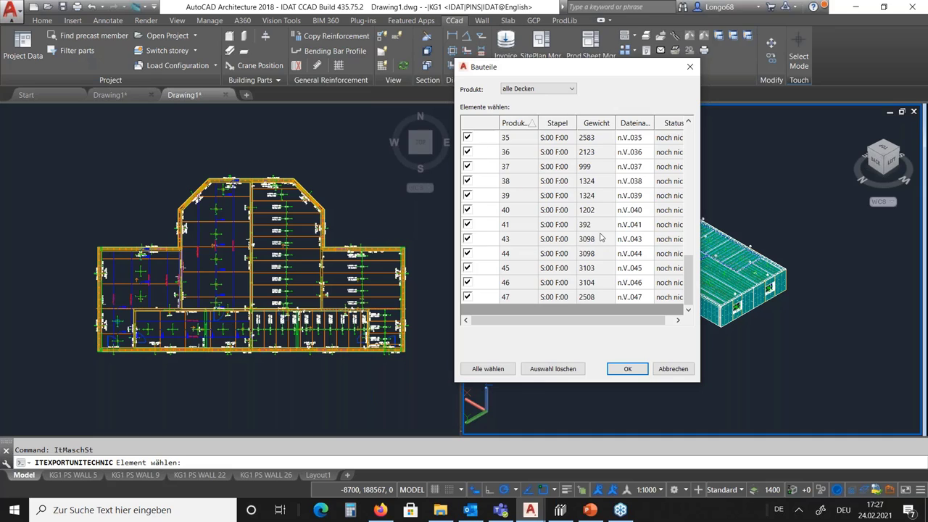
click(625, 369)
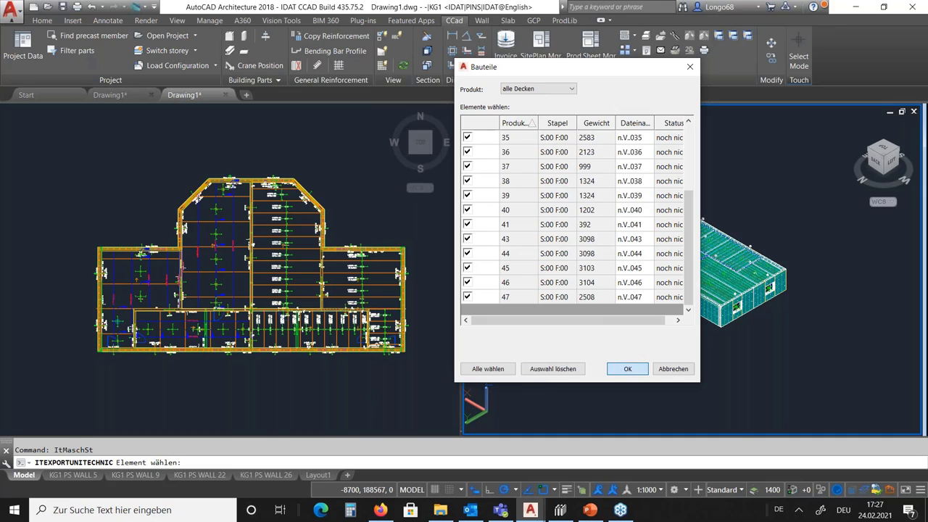
click(492, 291)
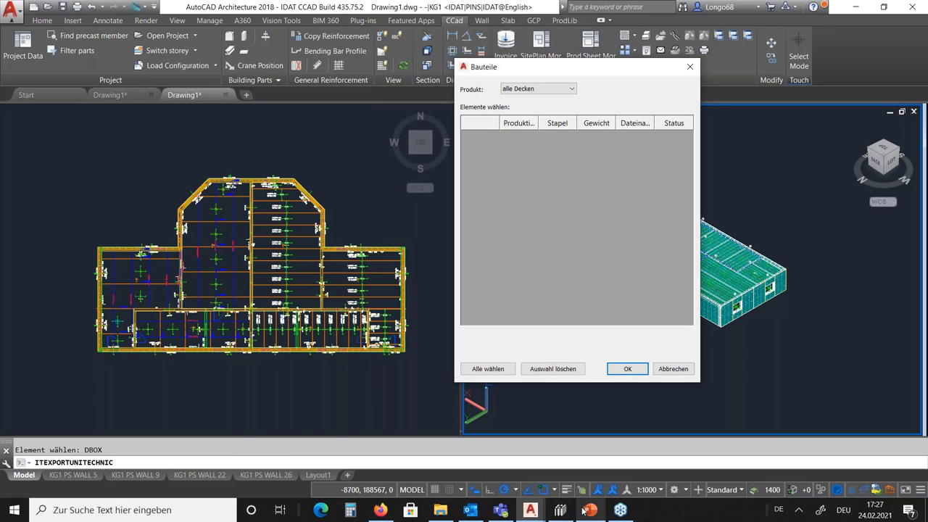
Switch to IDAT-Stacker, open the exported slab file from C:\MaschDat without saving changes to n.V., and show the elements in plan view.
click(560, 510)
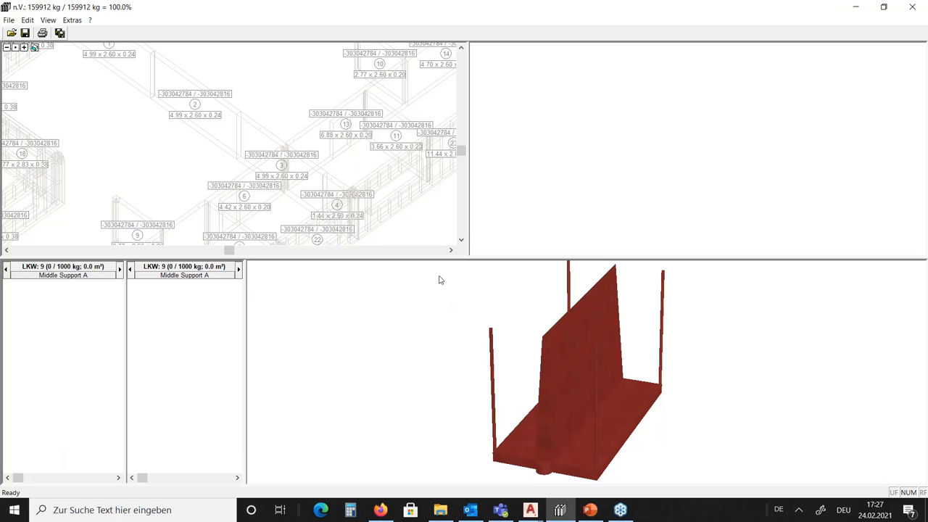
click(9, 20)
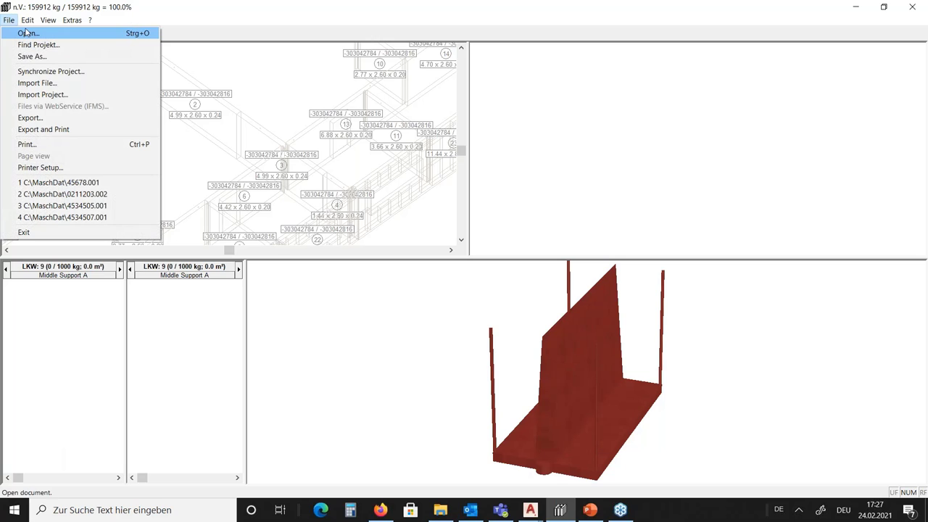
click(26, 32)
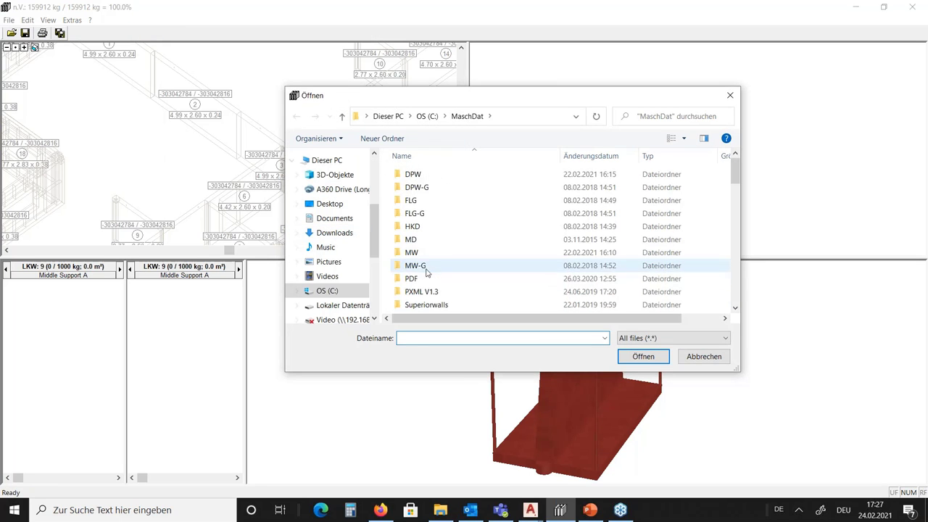
scroll(408, 276, down, 4)
click(425, 284)
double_click(425, 283)
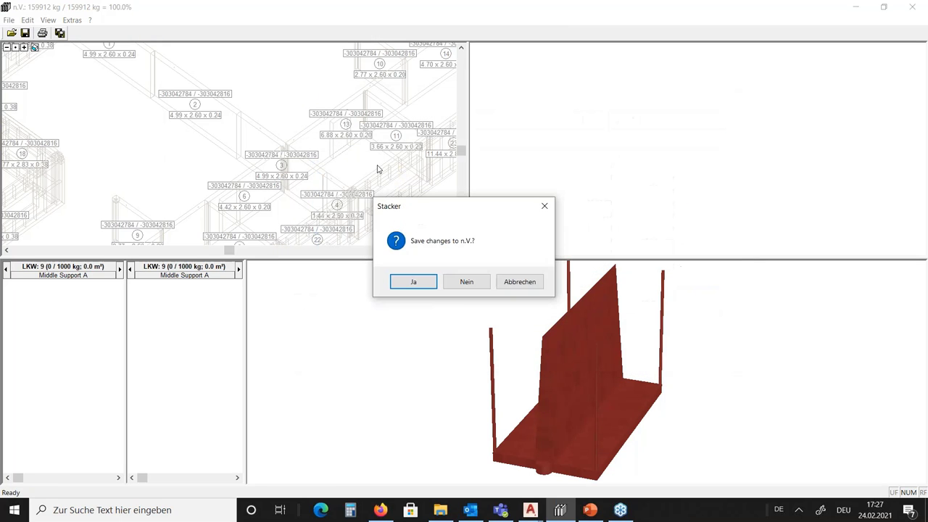
click(468, 281)
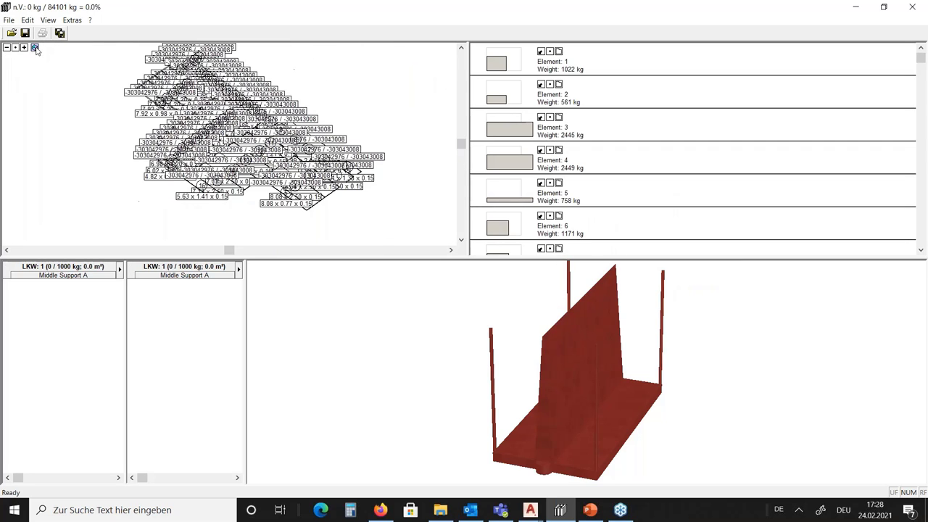
click(34, 47)
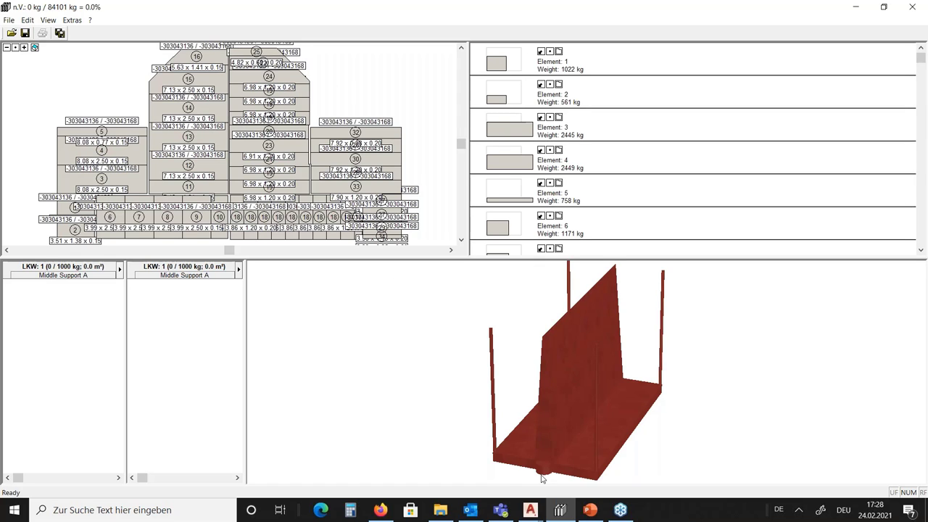
Compare the slab layout with the KG1 building model in AutoCAD and return to IDAT-Stacker.
click(535, 510)
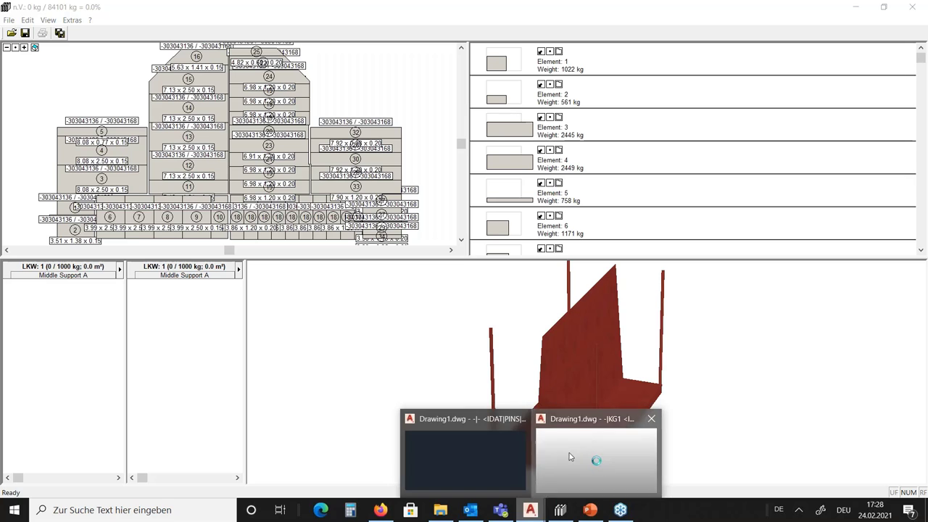
click(569, 457)
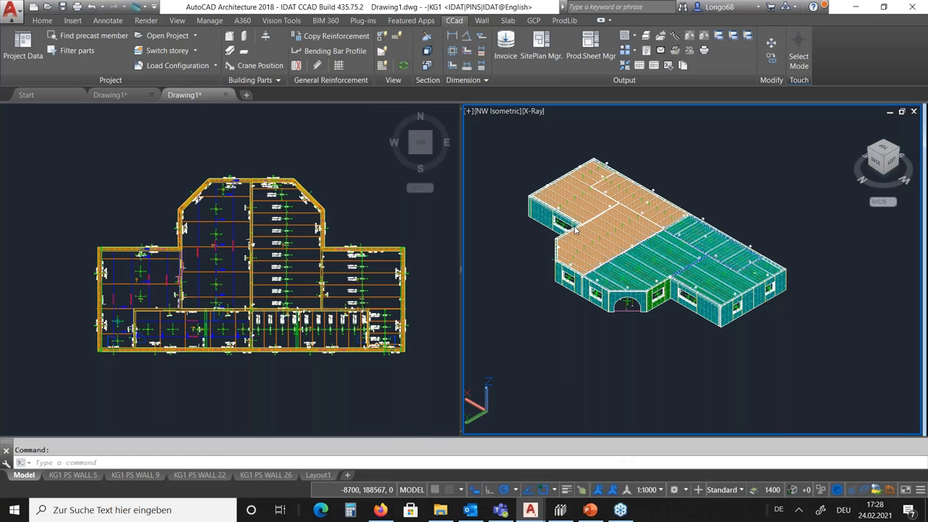
click(571, 511)
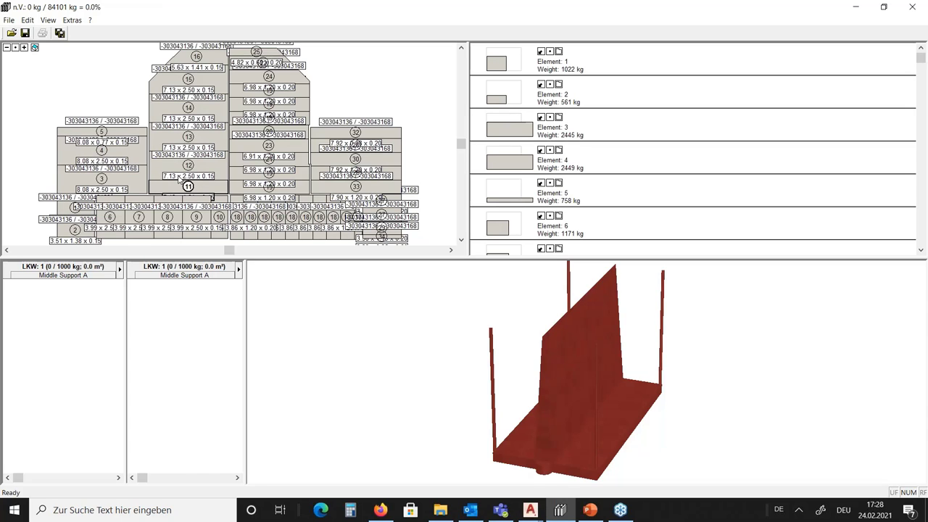
Set the stack device of truck 1 to Horizontal (H; 1000 kg; 8.2x2.6x4).
right_click(67, 277)
mouse_move(63, 287)
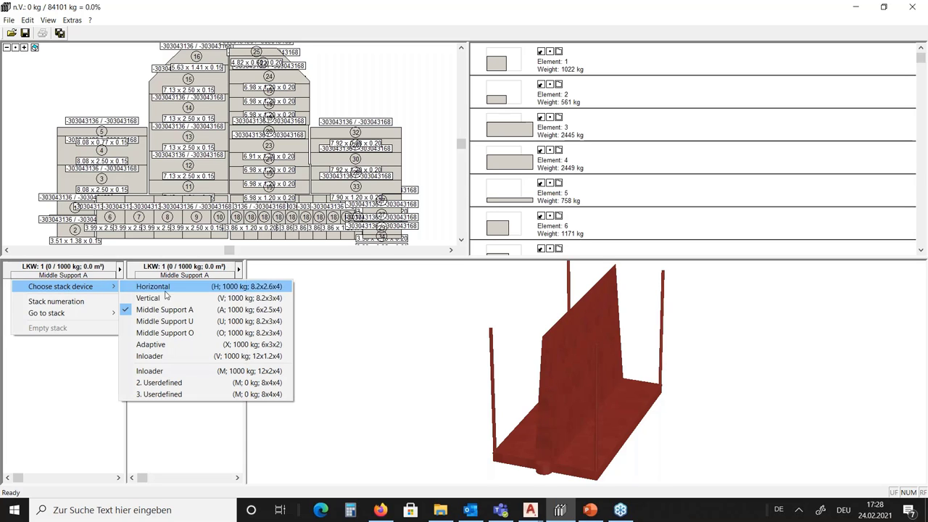
click(167, 288)
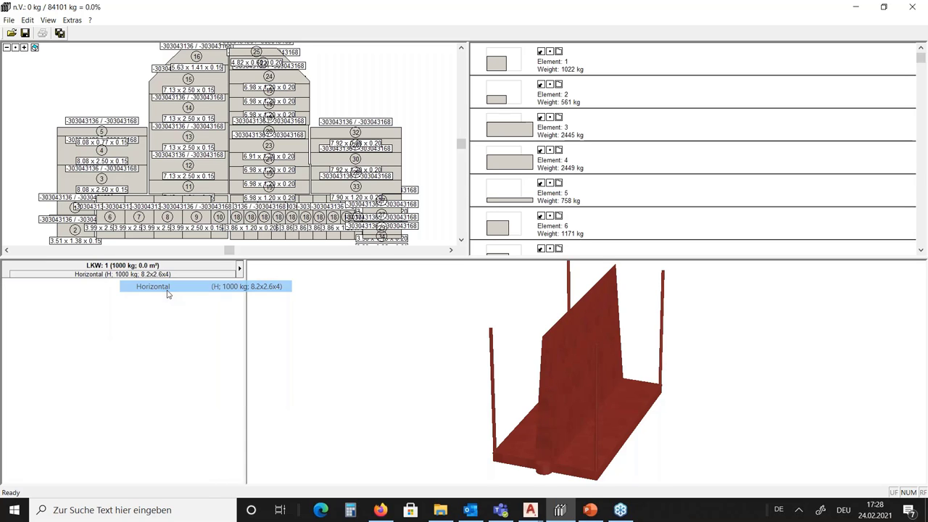
drag(537, 401, 488, 405)
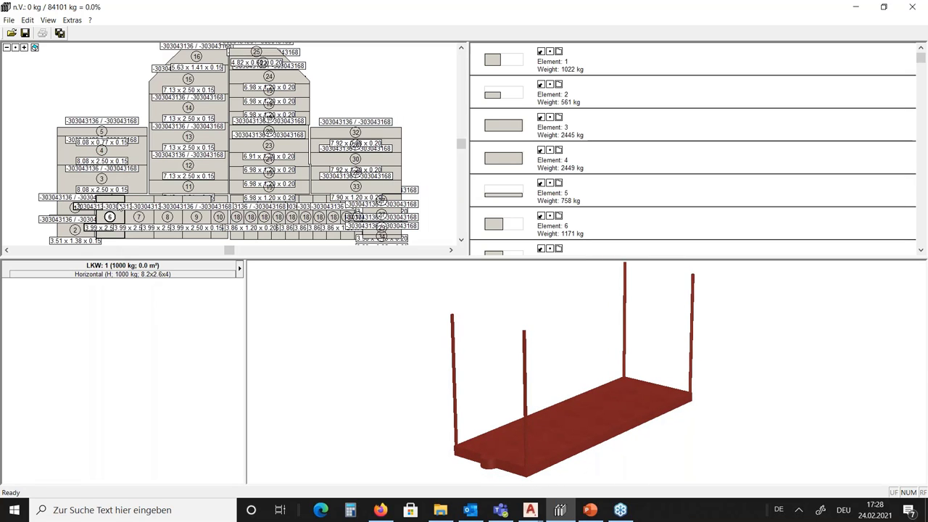
Load slab elements 3, 4 and 5 from the plan view onto truck 1 as levels 1, 2 and 3.
mouse_move(106, 151)
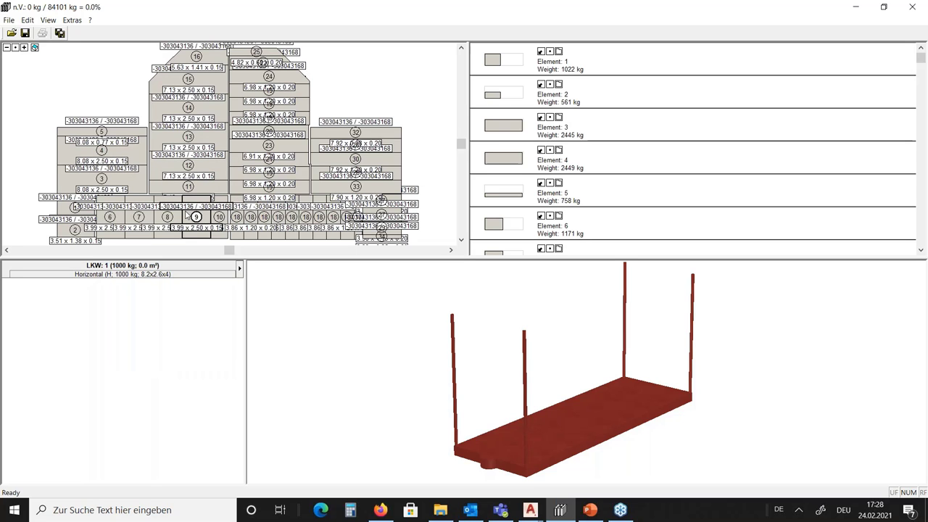
scroll(107, 180, up, 4)
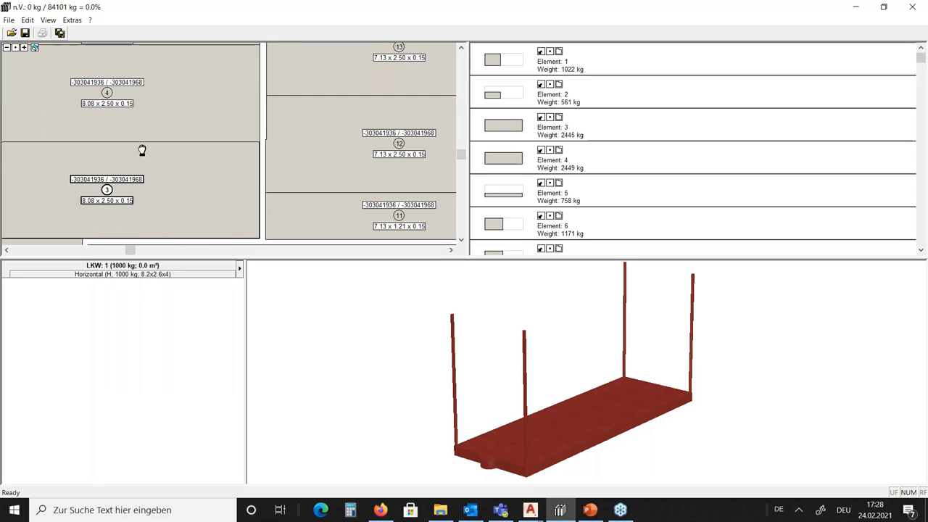
click(77, 140)
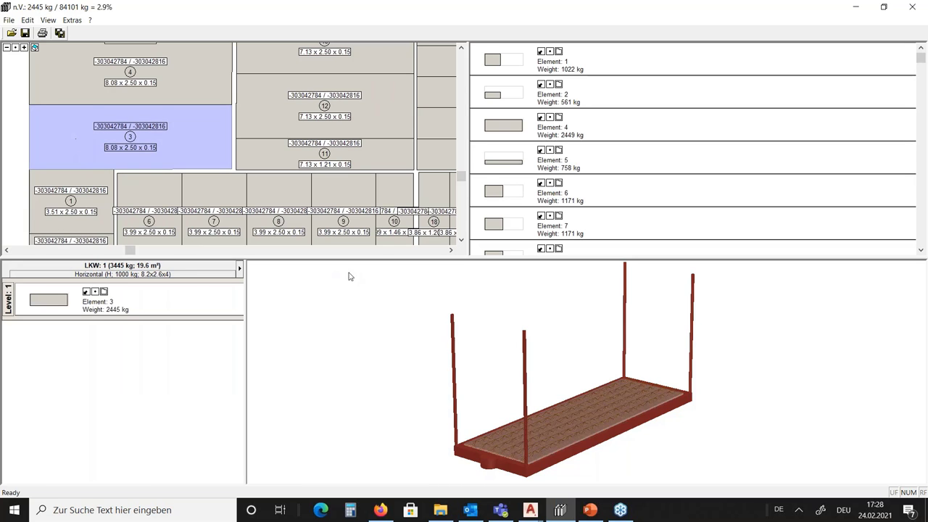
mouse_move(525, 454)
mouse_down()
mouse_move(528, 436)
mouse_move(535, 454)
mouse_move(538, 444)
mouse_up()
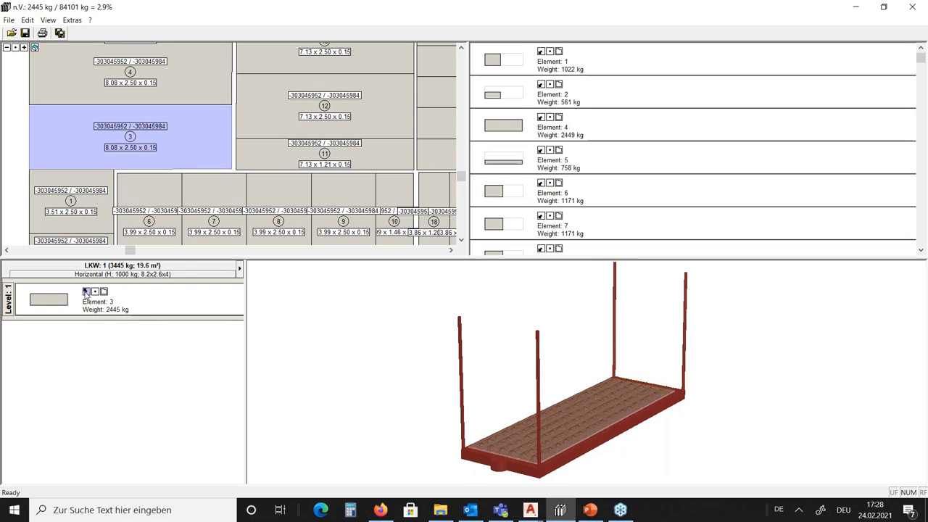
mouse_move(86, 293)
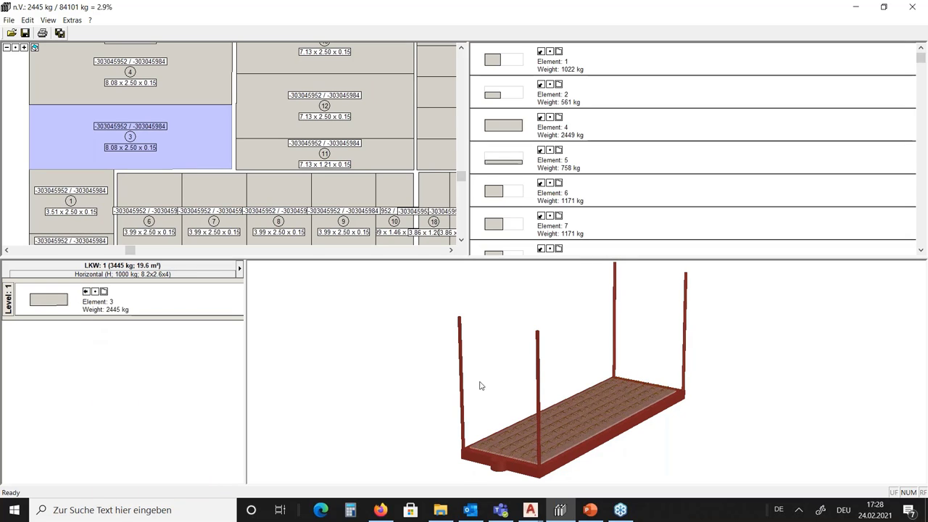
click(171, 83)
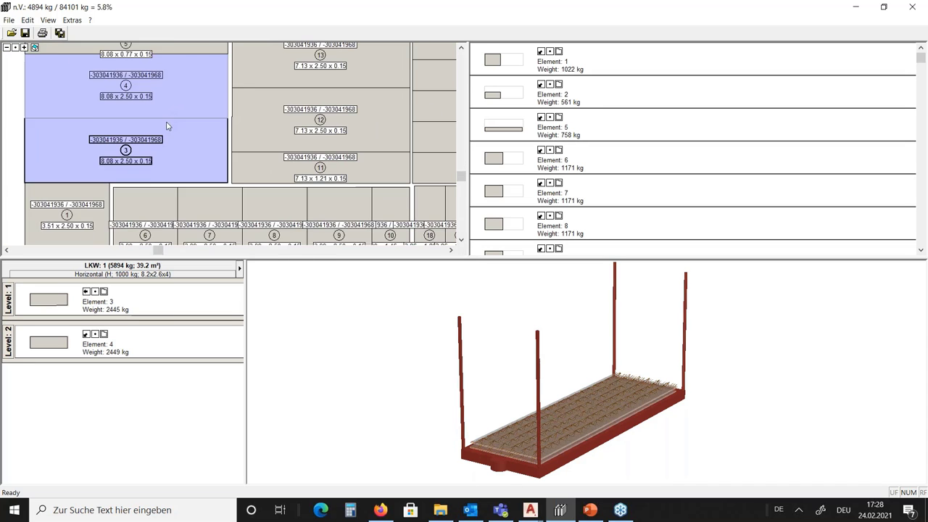
click(173, 89)
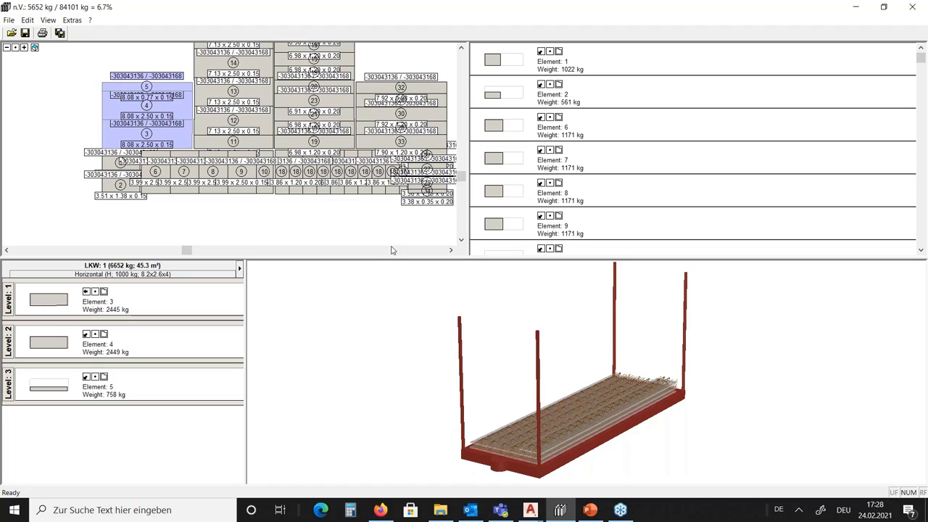
Change the alignment of element 5 on level 3 so it lies centered across the truck's width.
drag(556, 408, 608, 420)
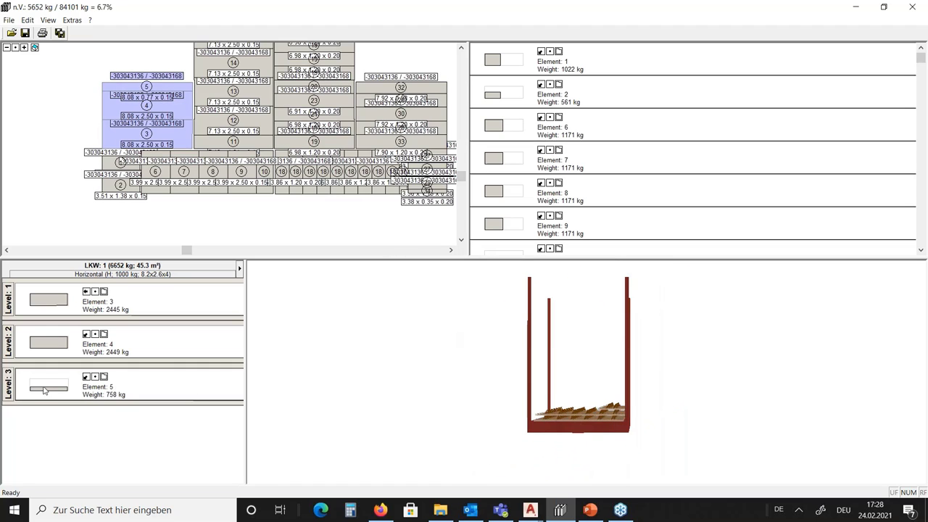
click(86, 377)
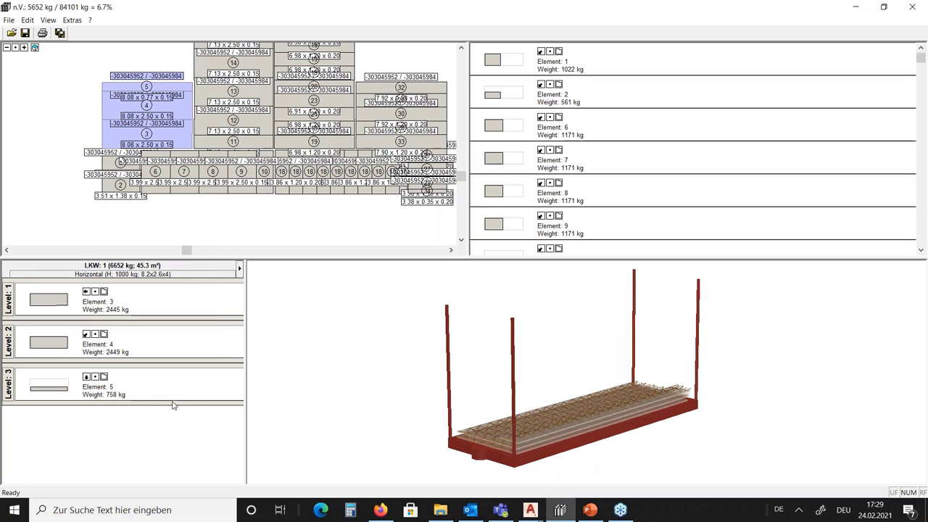
click(87, 377)
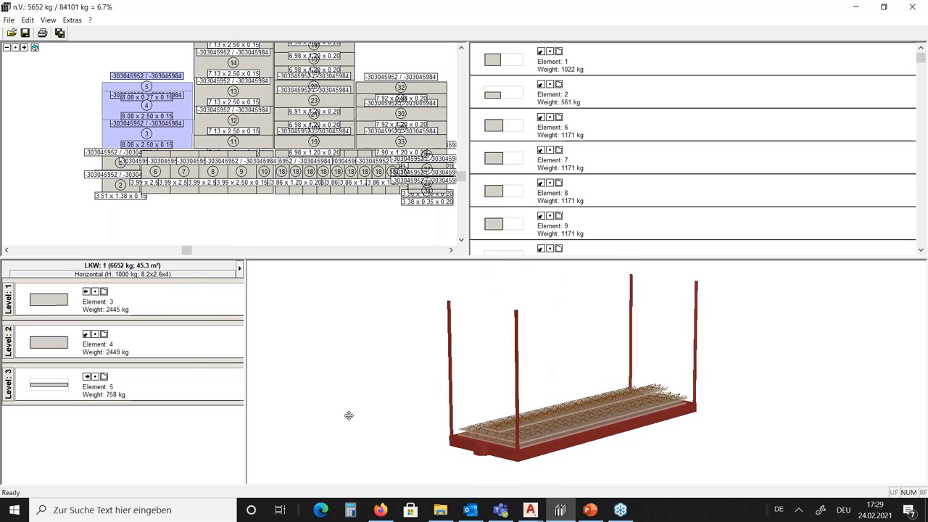
Move element 5 on level 3 of truck 1 manually, shifting it lengthwise past the truck's end and slightly sideways off centre.
click(9, 392)
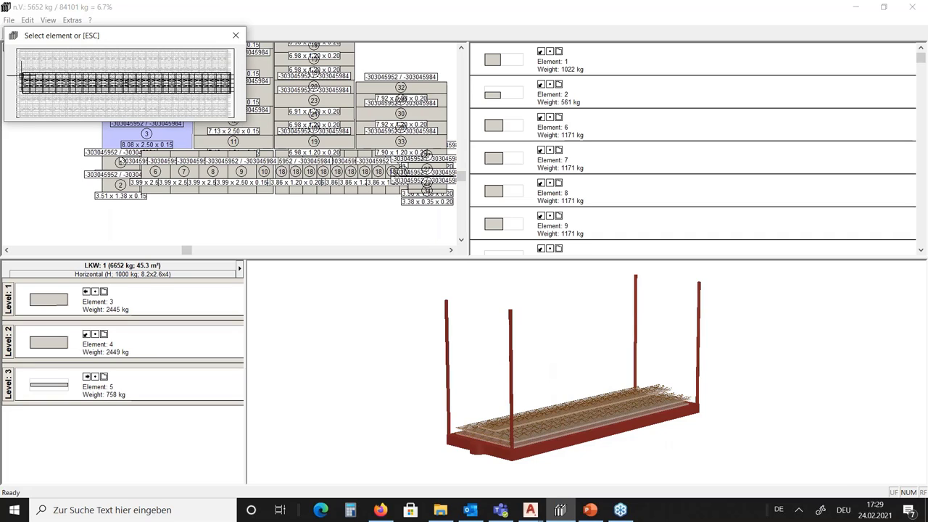
click(21, 75)
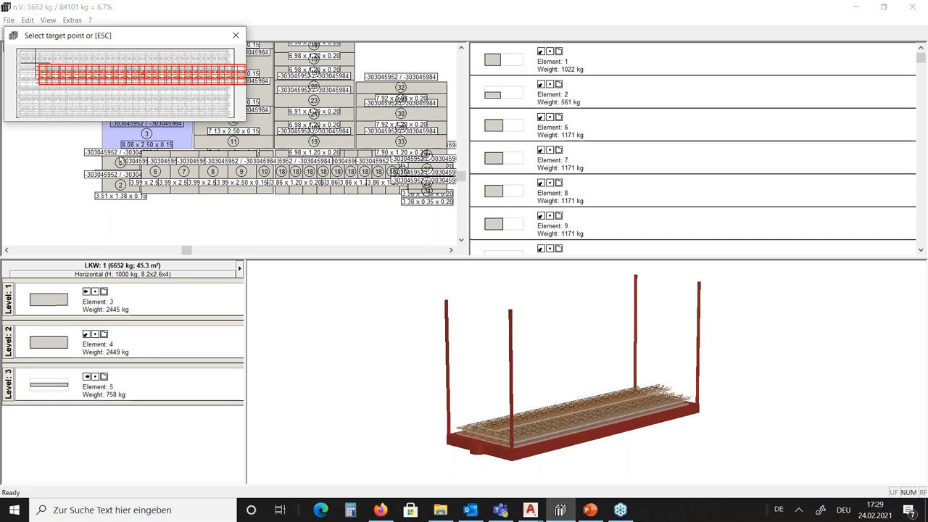
click(33, 65)
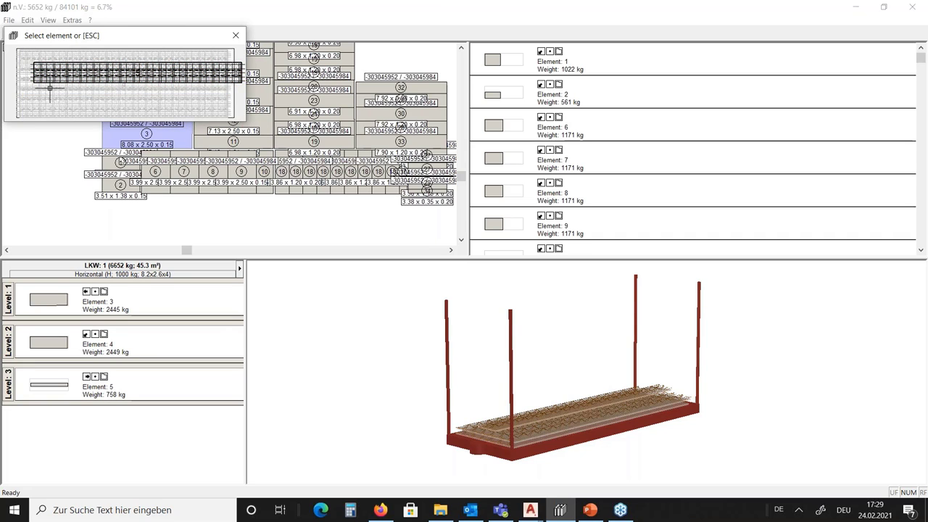
click(233, 36)
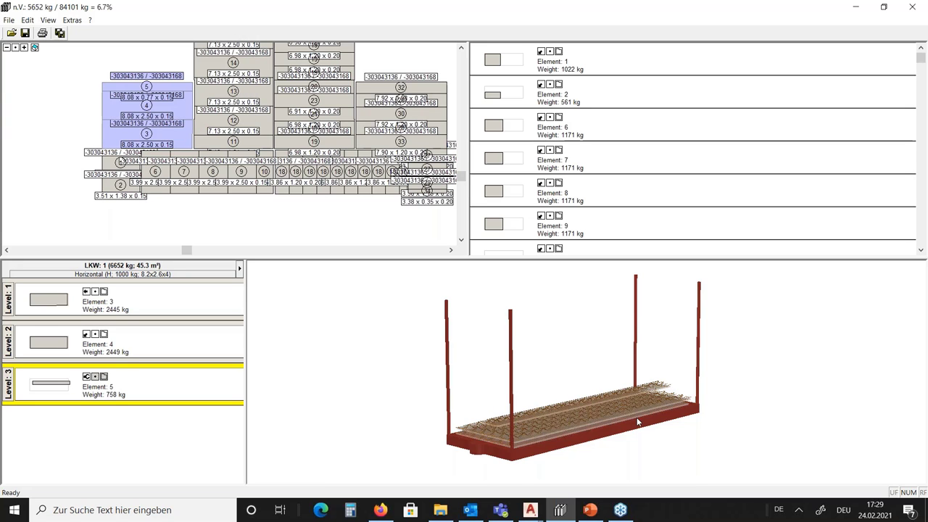
drag(638, 450, 635, 271)
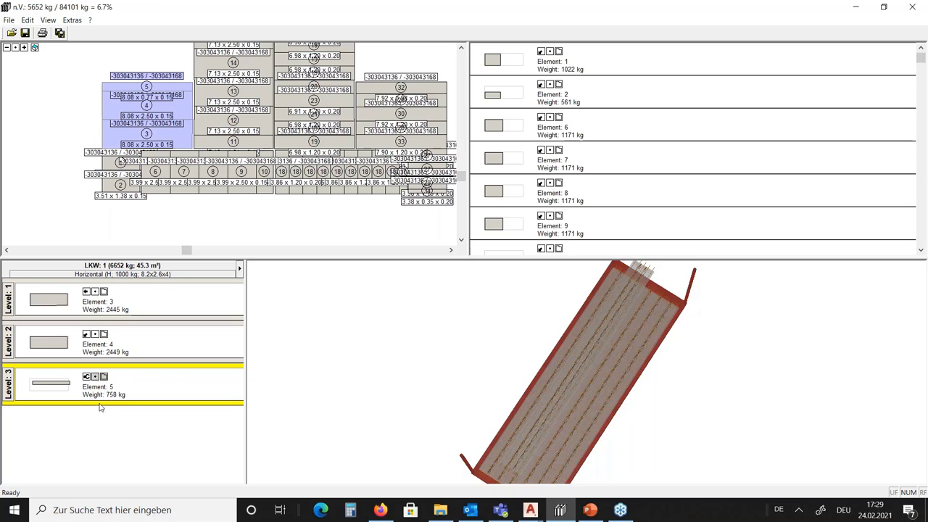
drag(465, 438, 530, 382)
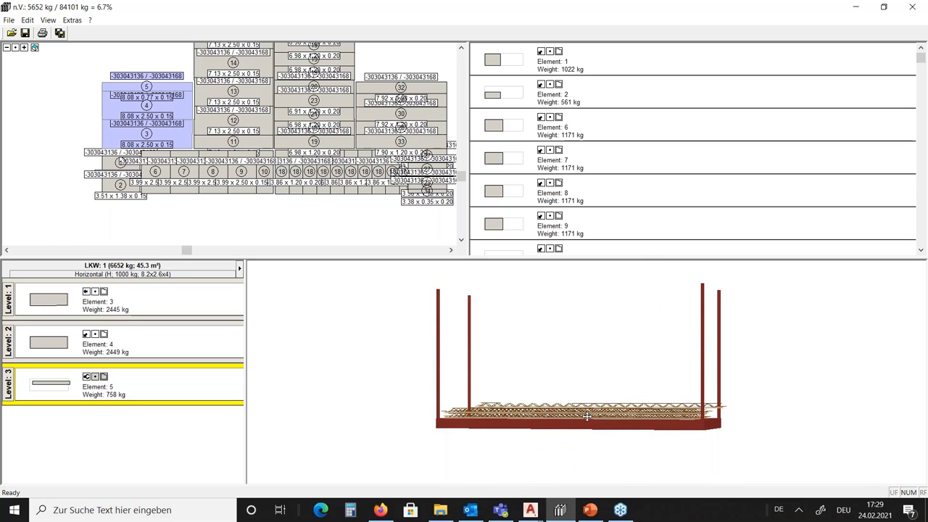
drag(587, 415, 512, 386)
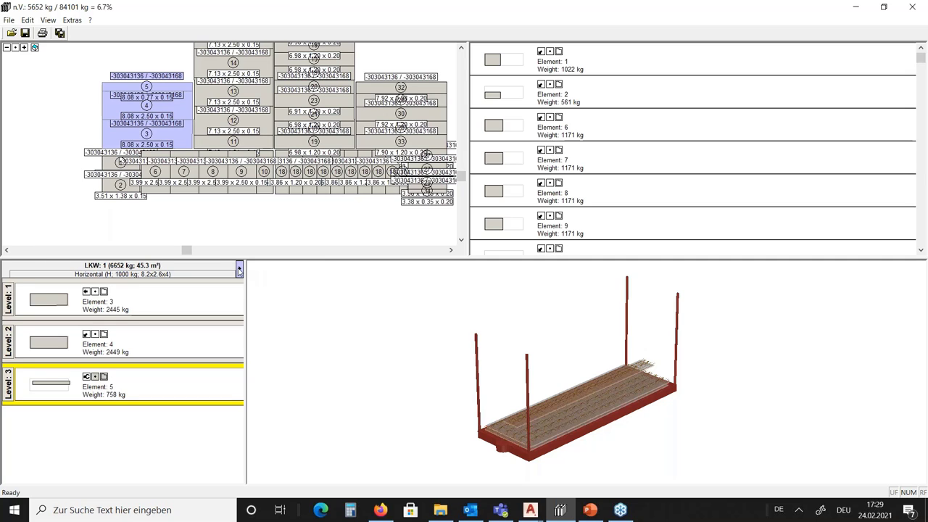
Go to truck 2 and load slab elements 12, 13, 14, 15, 11 and 16 from the plan view as levels 1 to 6.
click(239, 270)
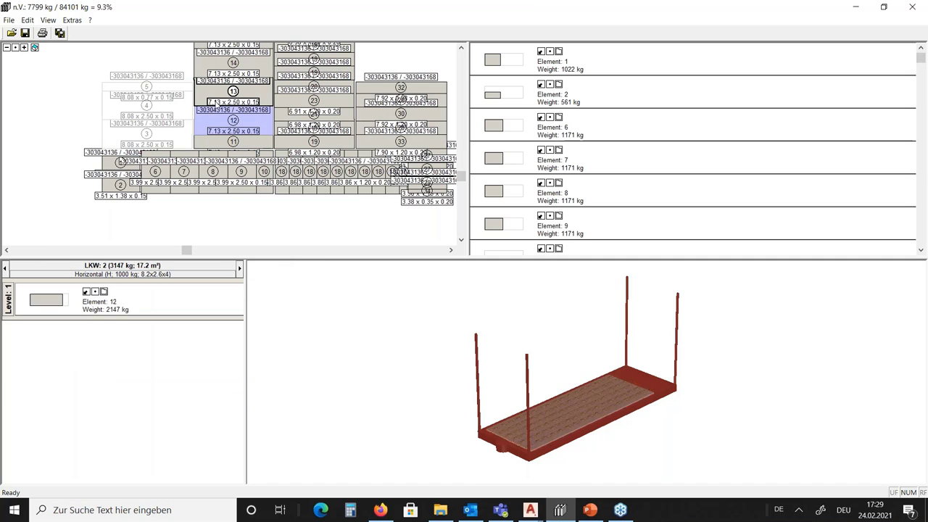
click(217, 103)
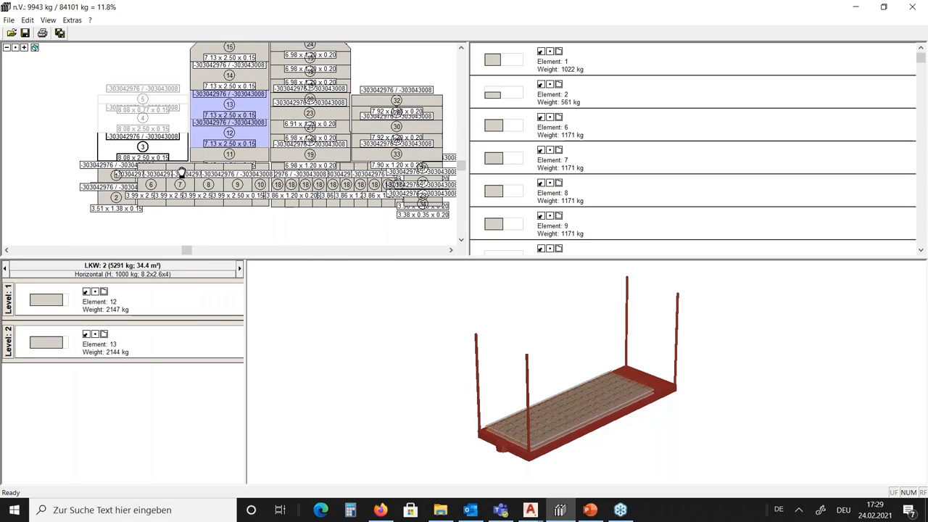
click(215, 125)
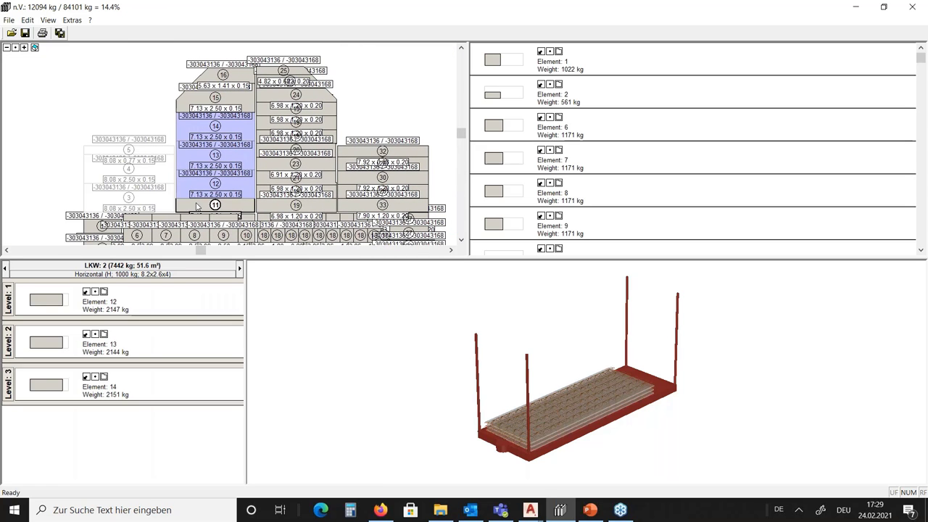
click(219, 173)
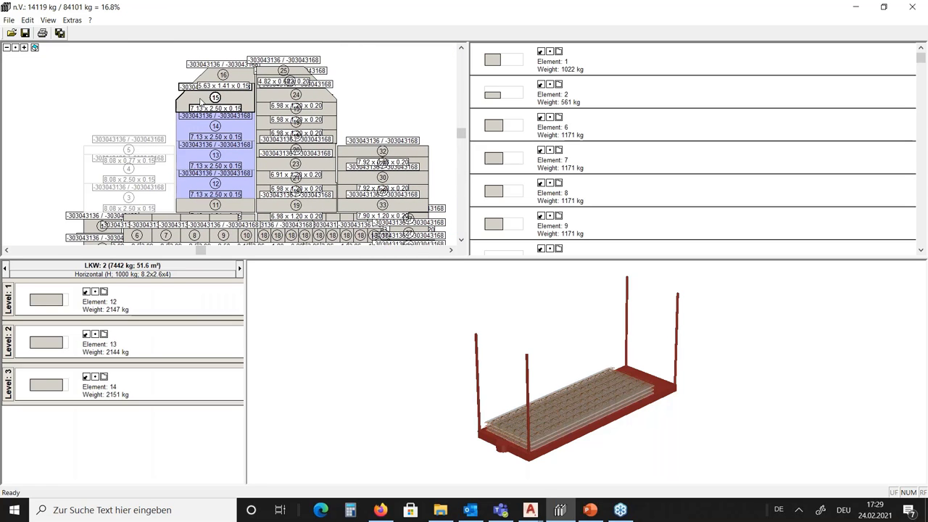
click(200, 203)
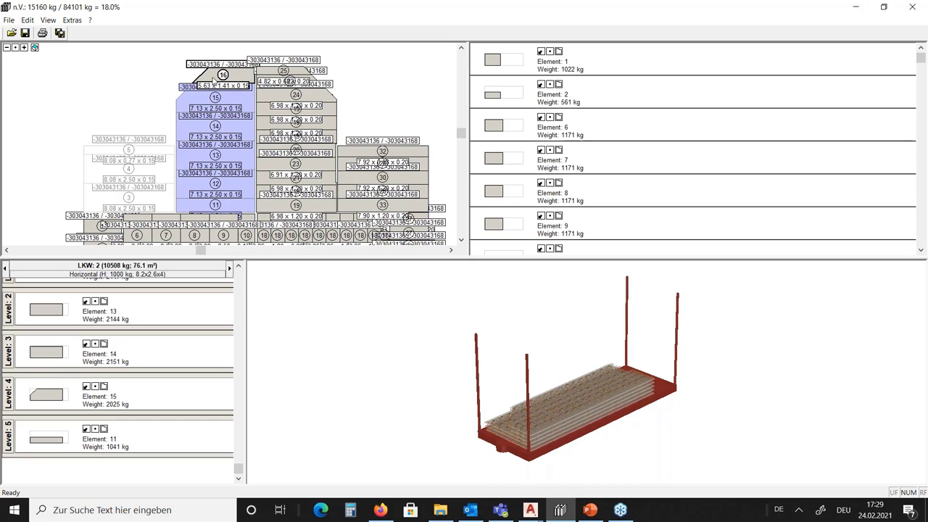
click(214, 79)
drag(452, 357, 508, 348)
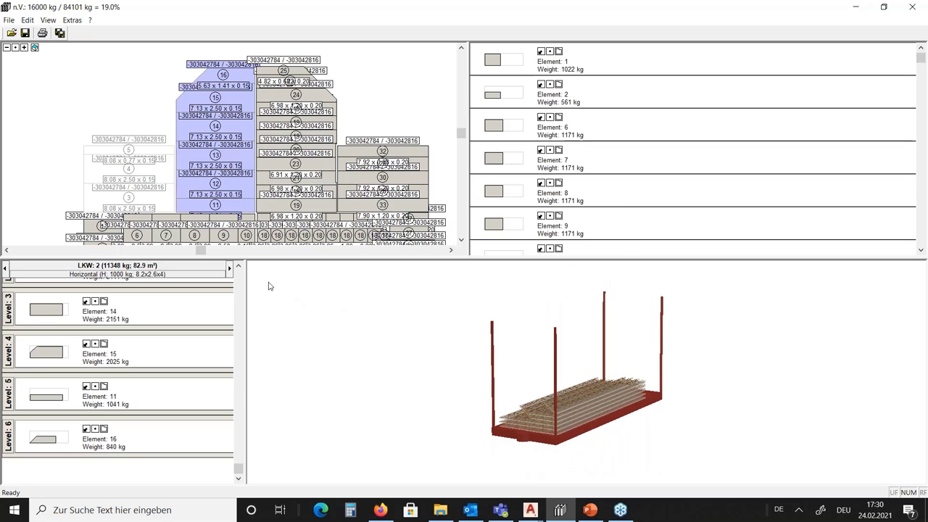
Go to truck 3 and load slab elements 9 and 8 one behind the other on level 1.
click(230, 269)
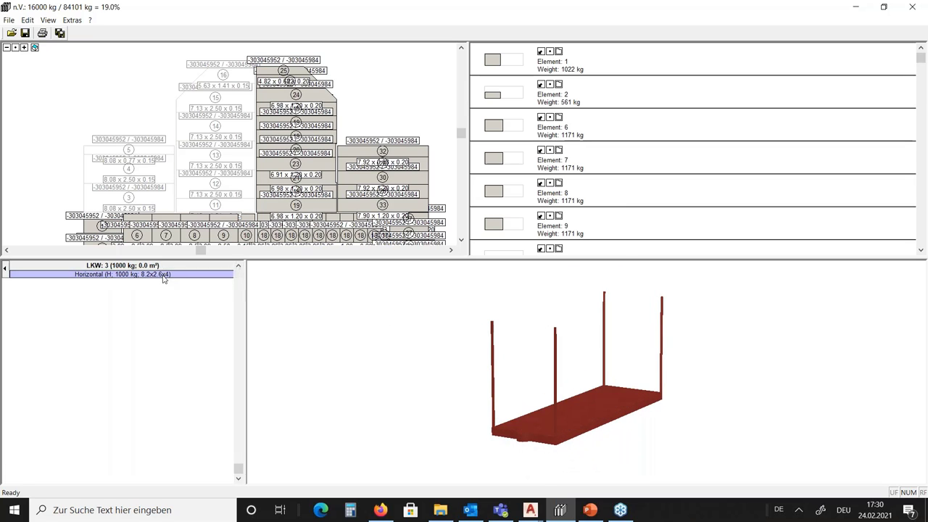
click(224, 238)
click(202, 240)
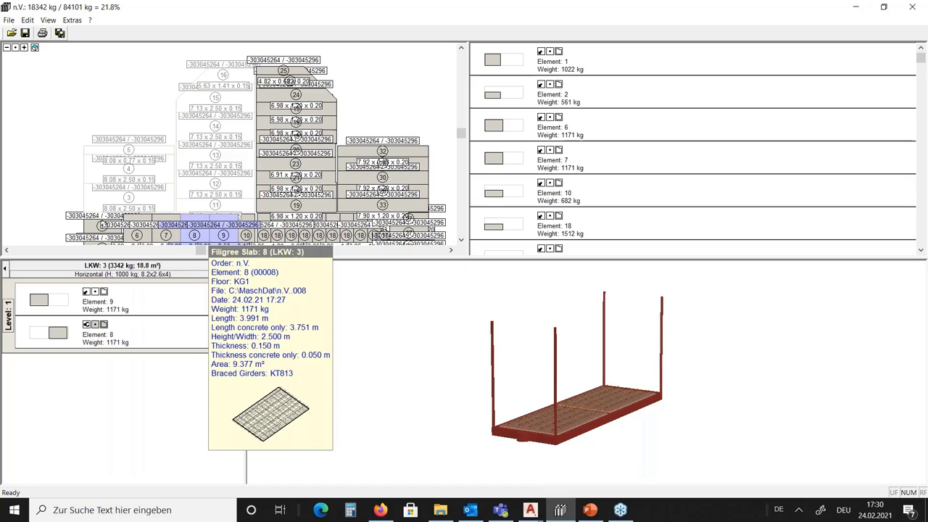
Examine in the 3D view how the protruding reinforcement of slabs 9 and 8 sits between the slabs and at the truck's end.
drag(557, 376, 554, 413)
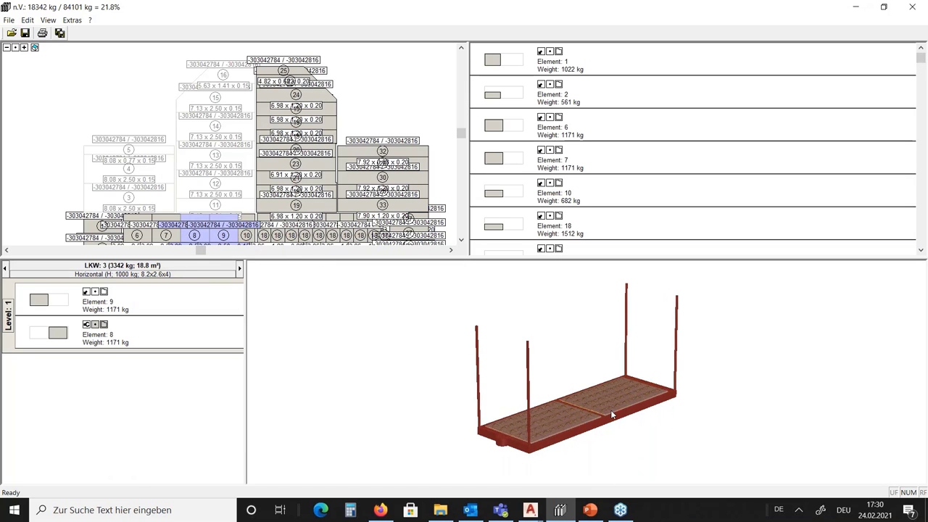
drag(594, 412, 518, 405)
scroll(517, 405, up, 5)
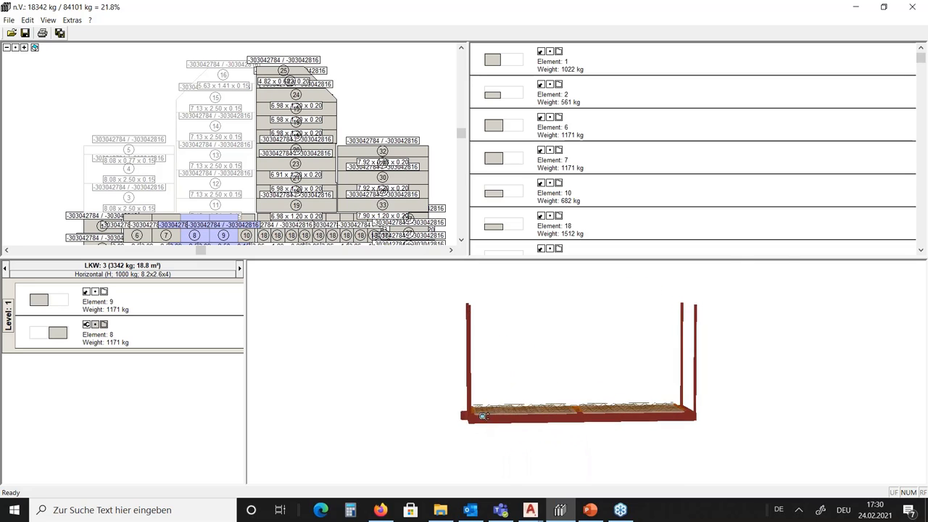
drag(475, 428, 450, 435)
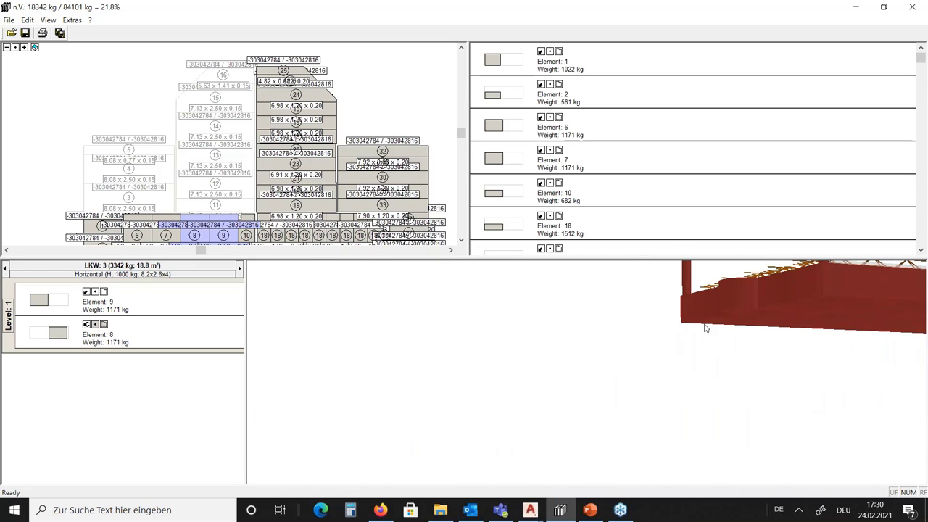
drag(705, 329, 471, 416)
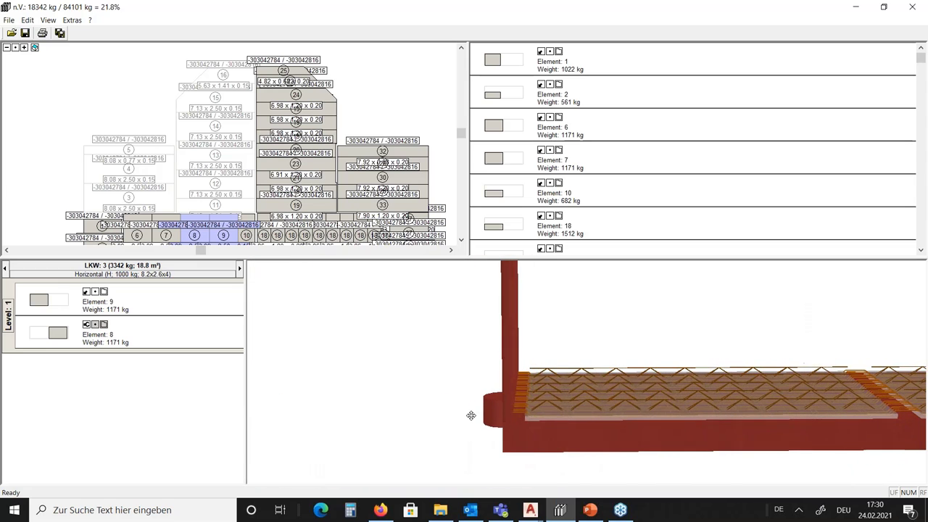
scroll(505, 420, up, 5)
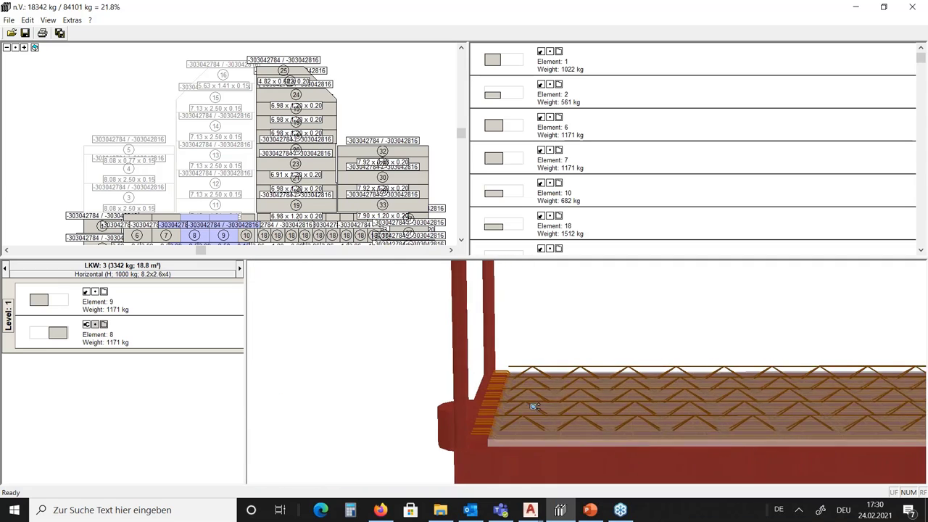
scroll(575, 394, down, 3)
drag(576, 393, 561, 425)
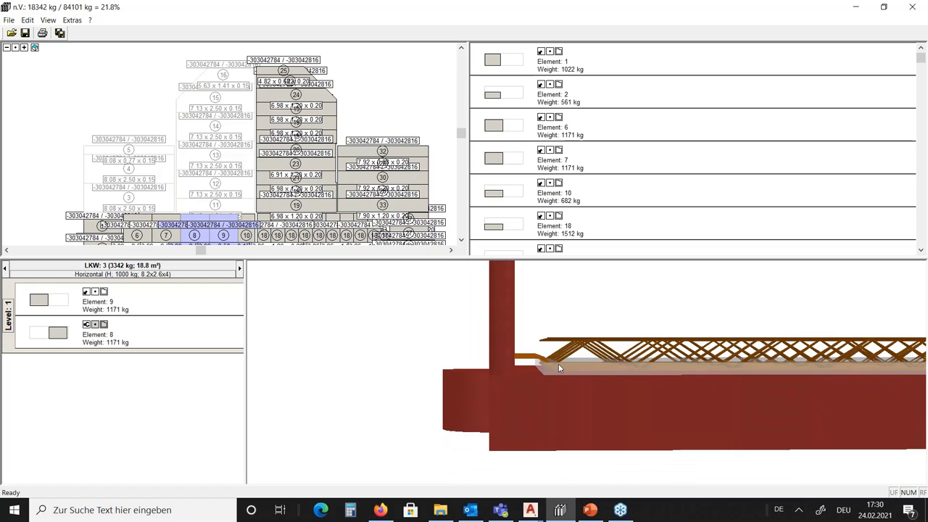
drag(554, 363, 587, 393)
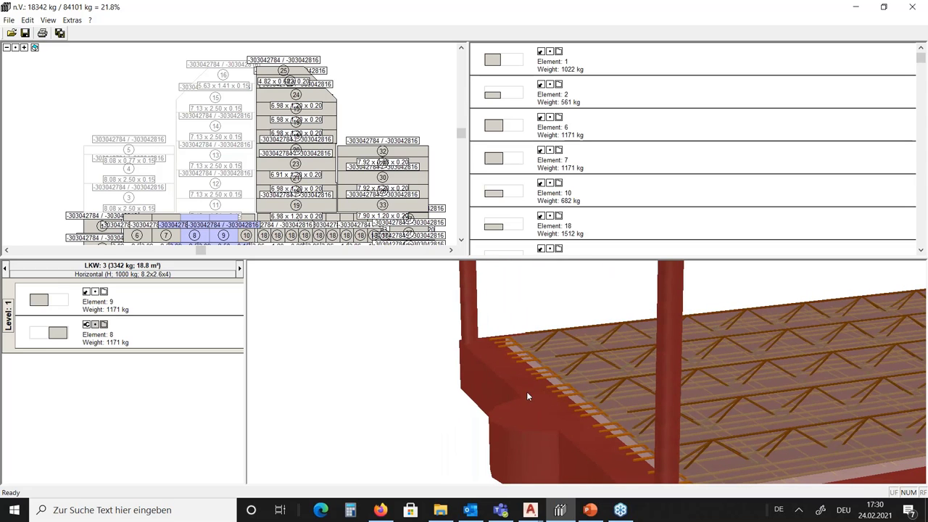
scroll(555, 370, down, 6)
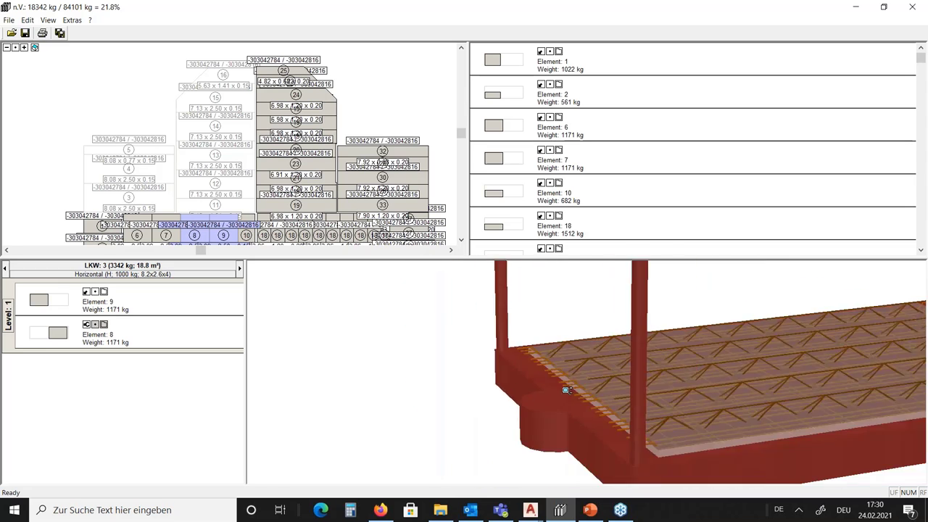
drag(580, 360, 653, 363)
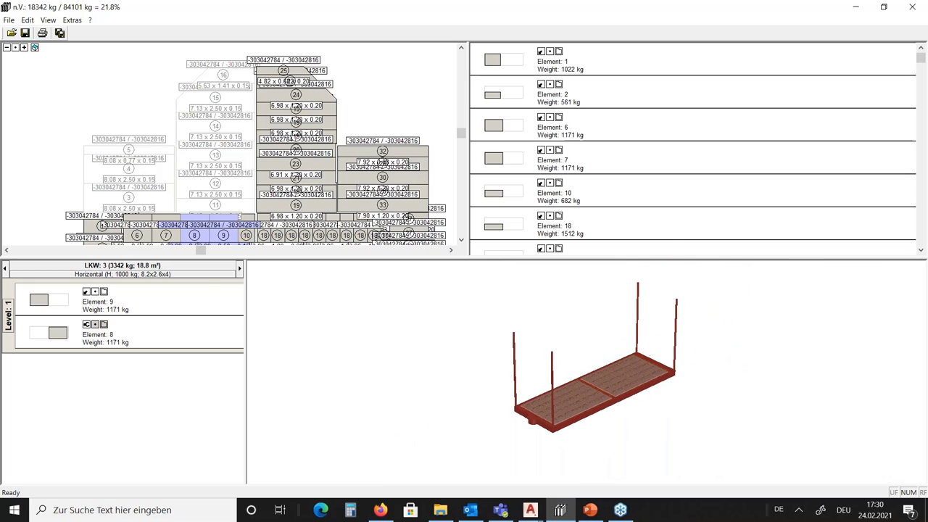
Load slab elements 7 and 6 on level 2, 1 and 2 on level 3, and 10 on level 4 of truck 3.
click(166, 234)
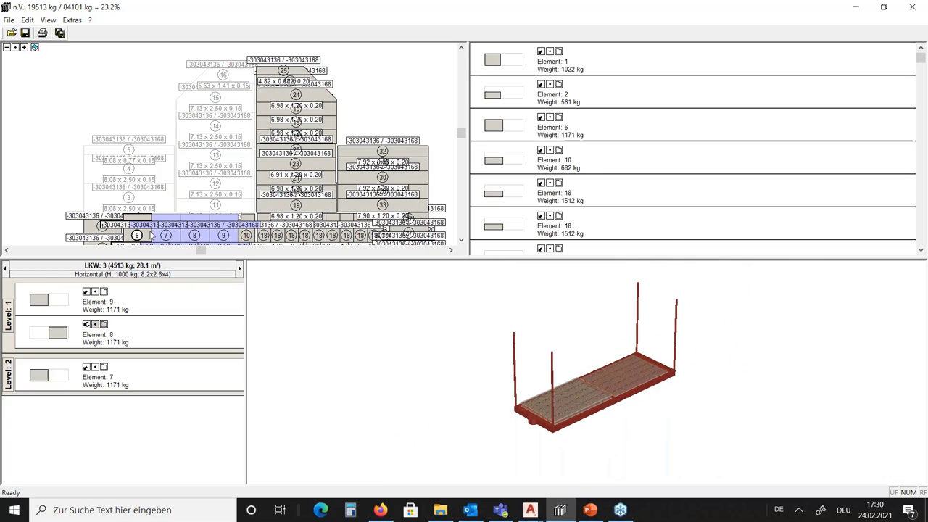
click(136, 236)
click(102, 226)
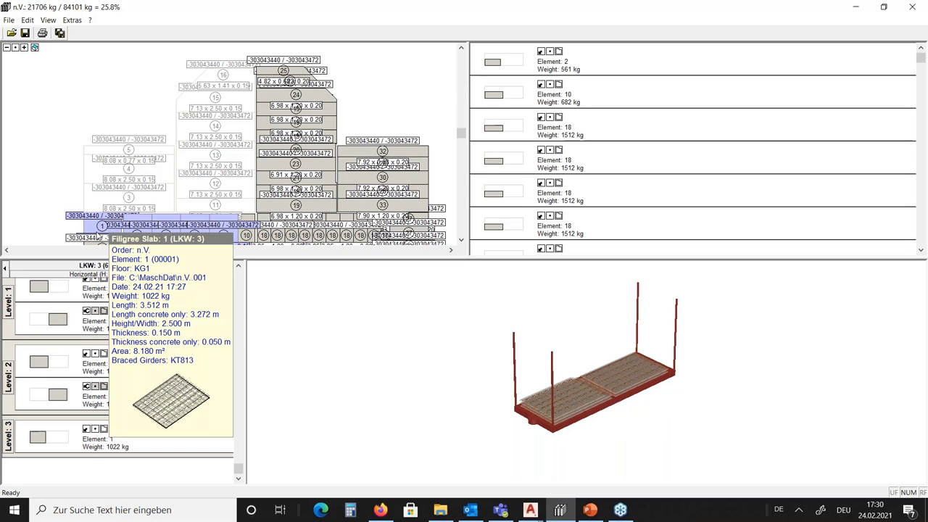
scroll(93, 155, up, 3)
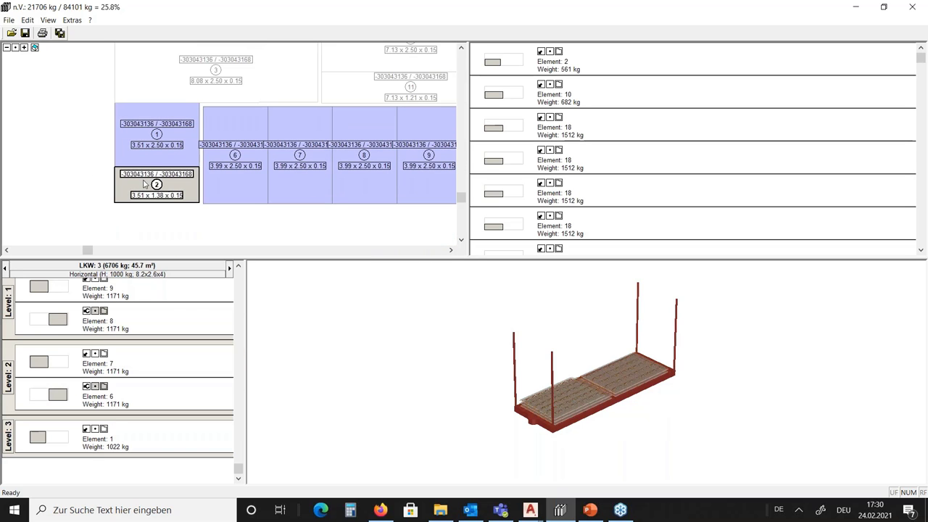
click(157, 185)
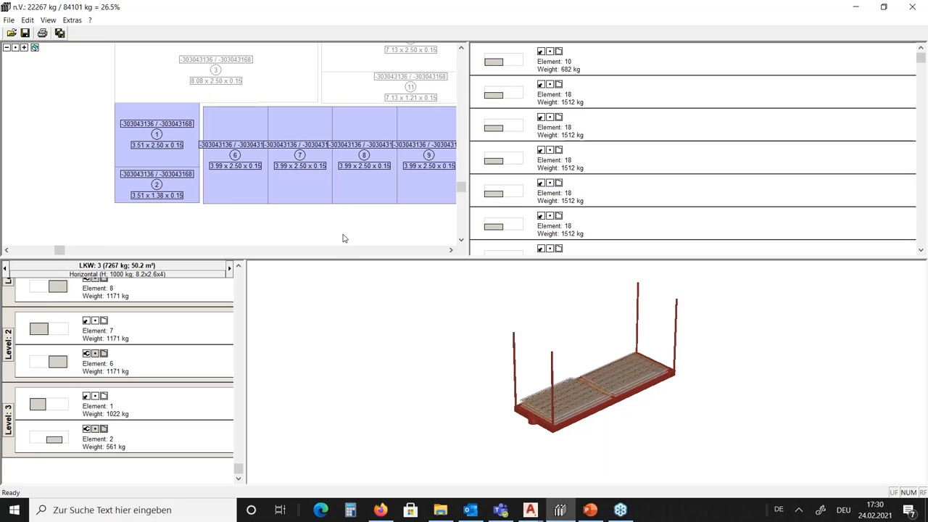
scroll(344, 238, down, 3)
click(307, 216)
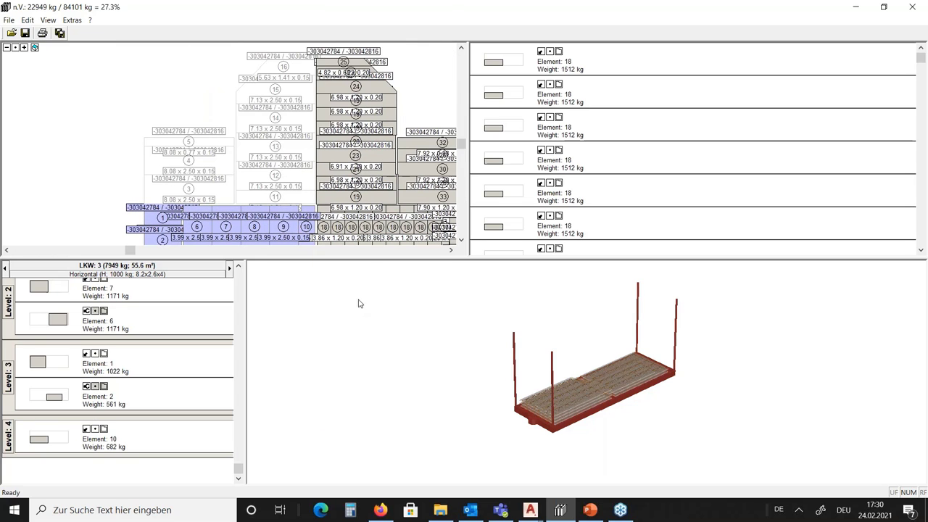
Go to truck 4 and set its stack device to Adaptive (X; 1000 kg; 6x3x2).
click(229, 271)
click(188, 274)
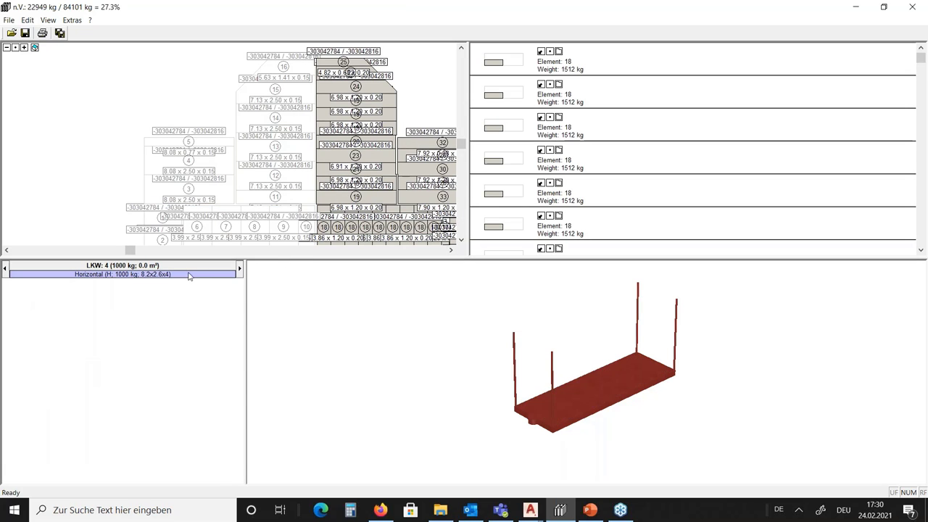
right_click(104, 276)
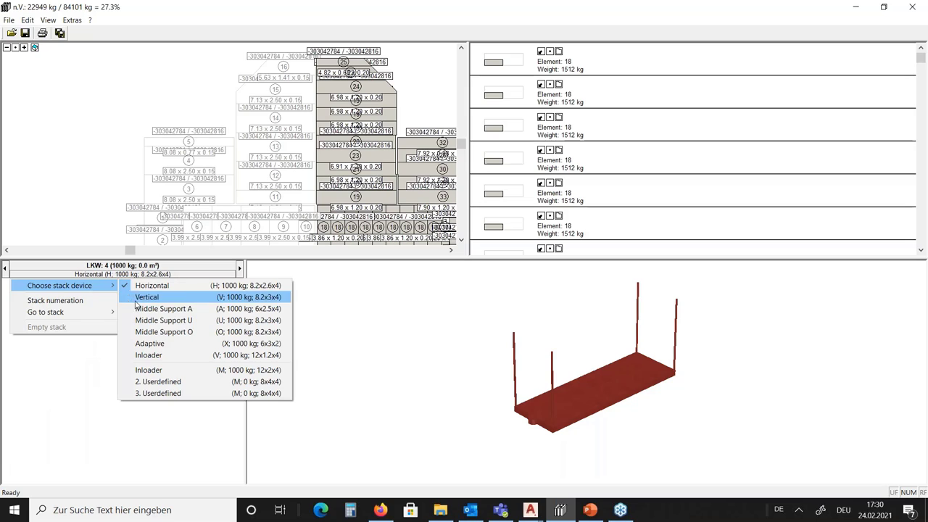
click(154, 345)
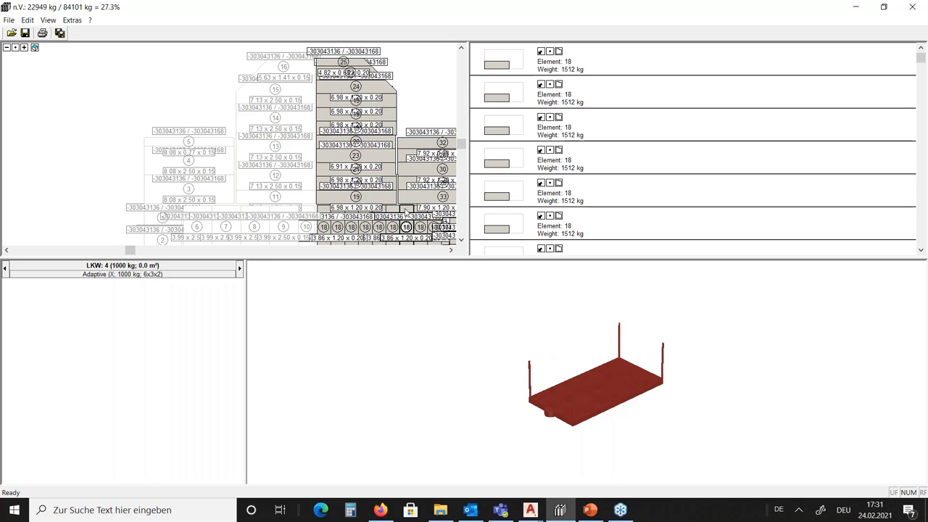
Load the lowest hollow slab 19, directly beside slab 11 in the plan view, onto truck 4 as level 1.
scroll(377, 201, up, 2)
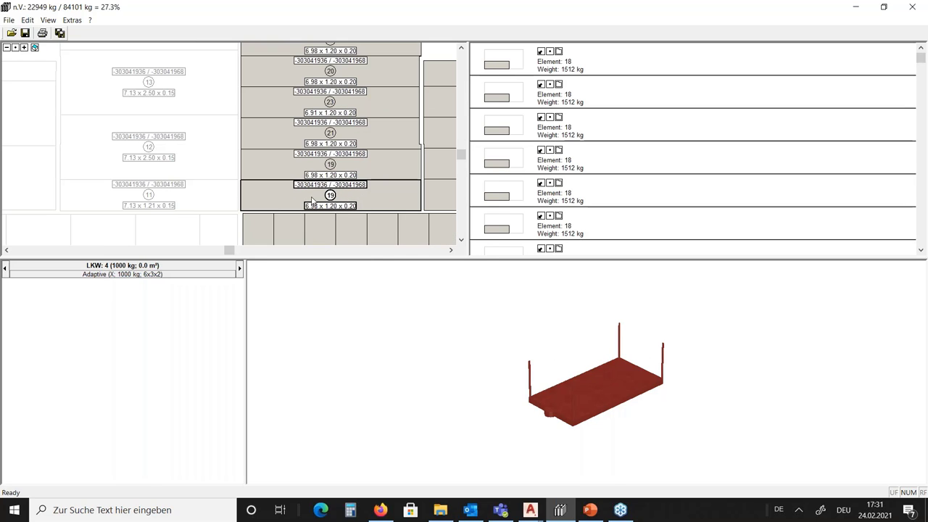
mouse_move(306, 198)
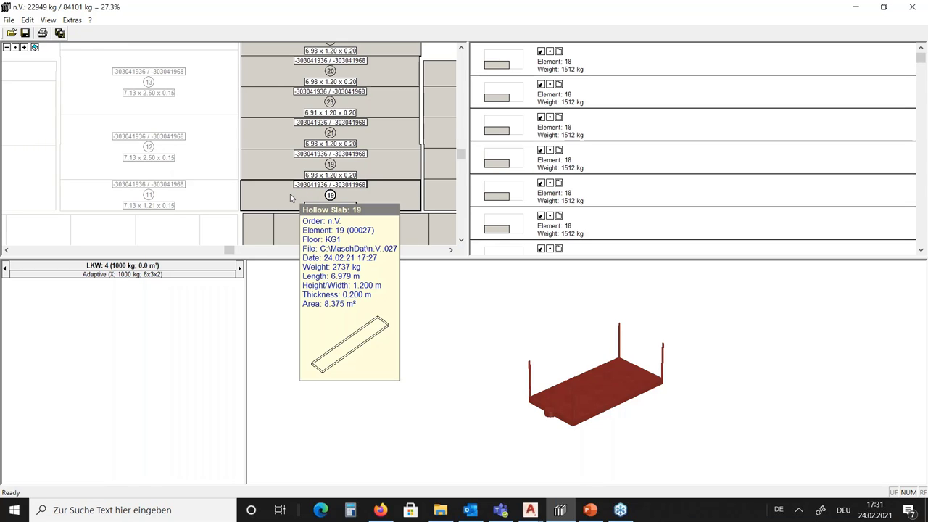
double_click(304, 199)
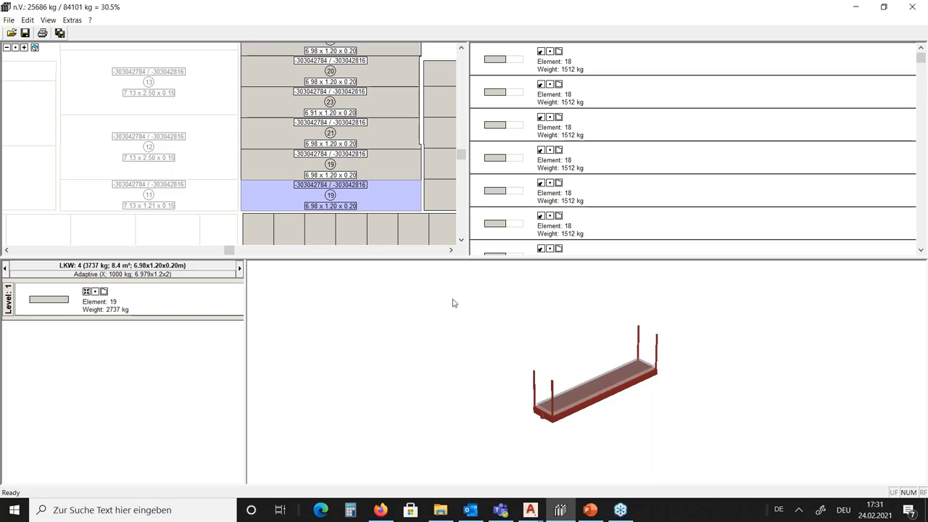
Load hollow slabs 19, 21, 23 and 20 in plan order onto truck 4 as levels 2 to 5 and view the stack.
click(377, 155)
click(376, 134)
click(375, 101)
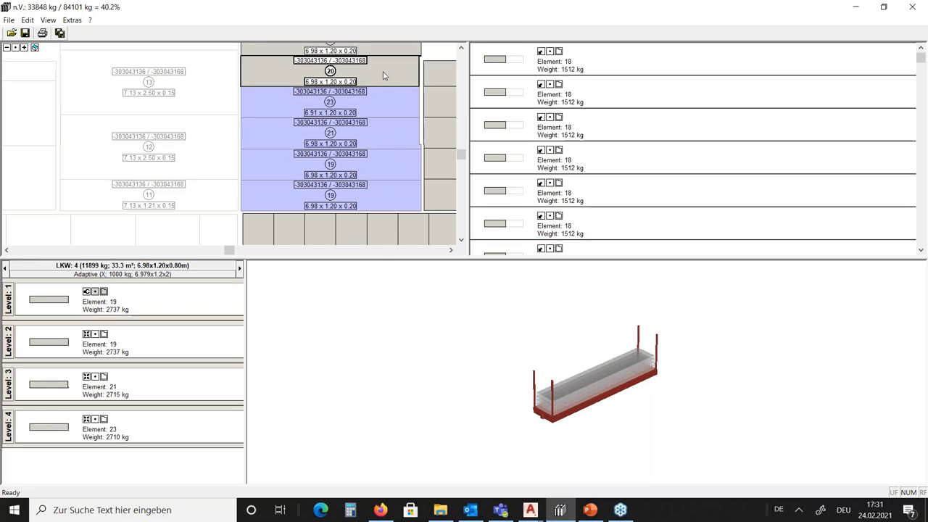
click(380, 71)
click(341, 88)
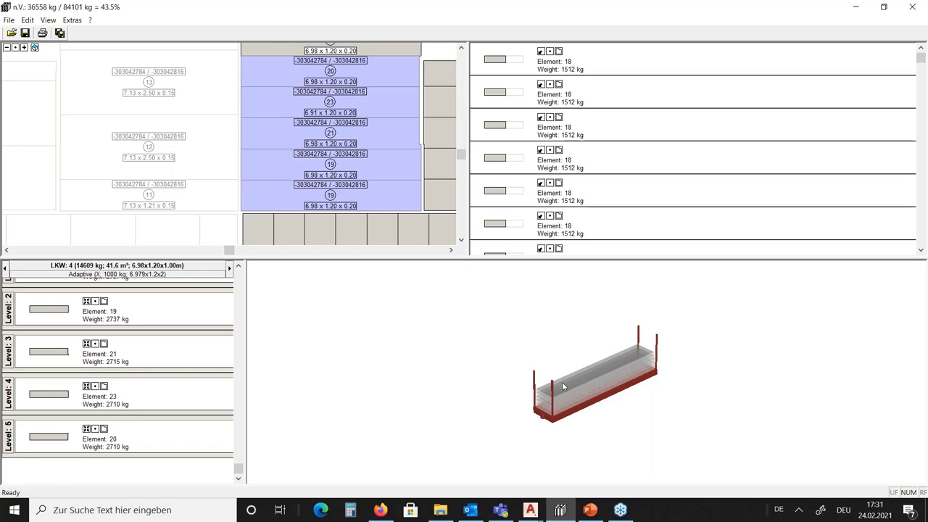
scroll(612, 362, up, 2)
drag(612, 362, 548, 354)
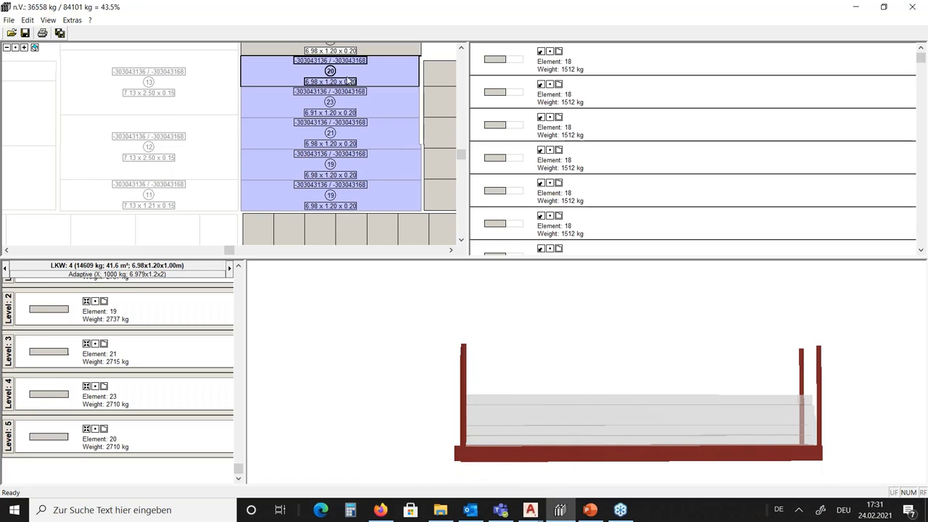
Load the next three hollow slabs 19 on levels 6 to 8 of truck 4, slab 24 on level 9 and slab 22 on level 10.
scroll(345, 102, down, 2)
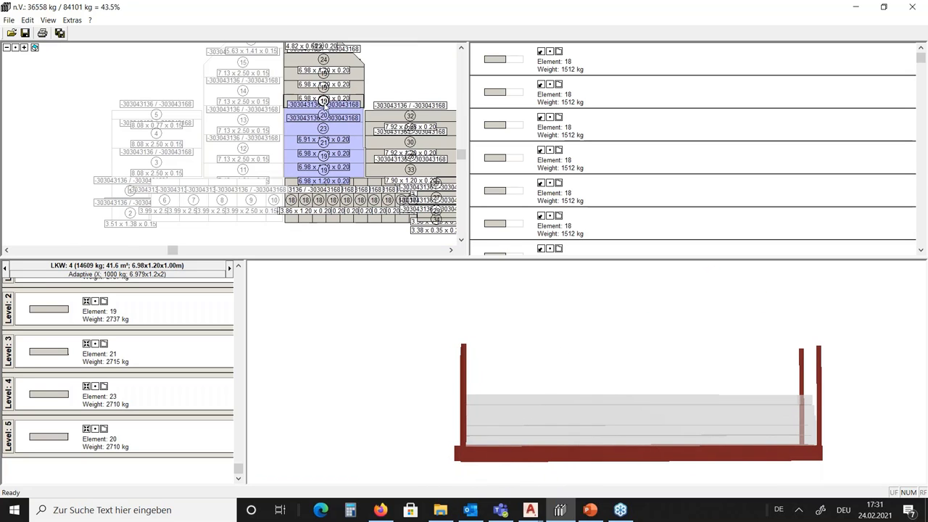
click(359, 100)
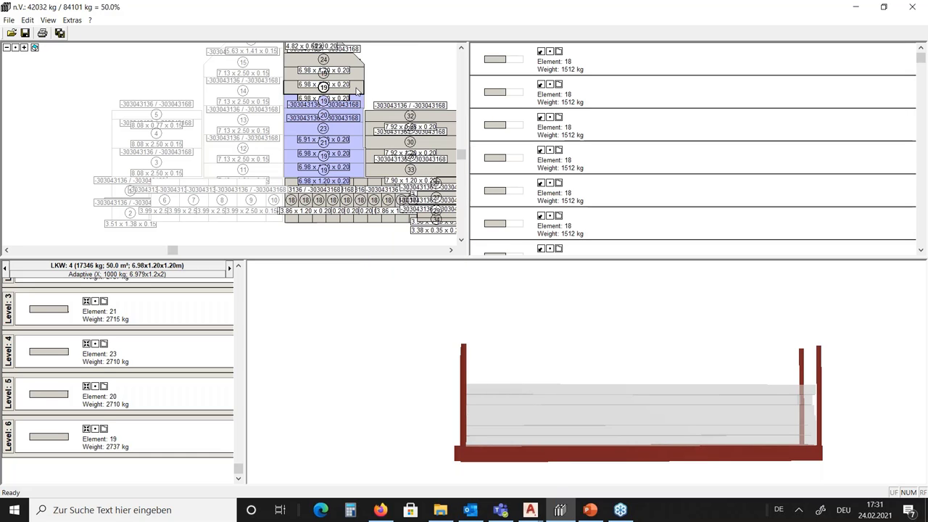
click(356, 92)
click(355, 78)
click(349, 64)
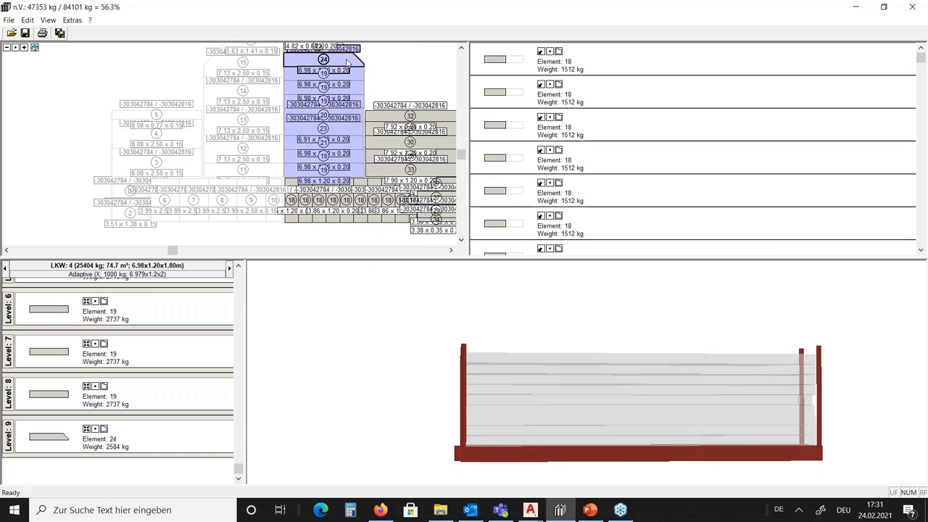
scroll(349, 64, up, 1)
scroll(318, 91, up, 2)
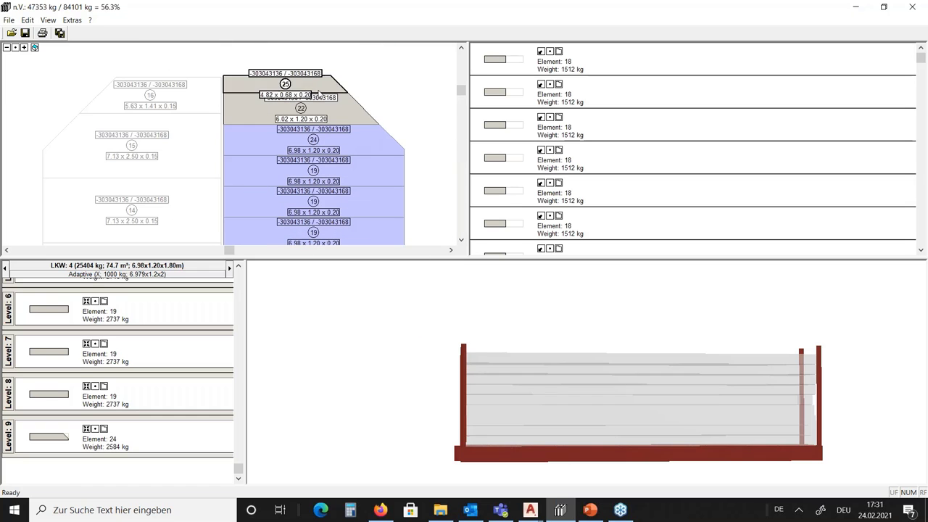
click(324, 99)
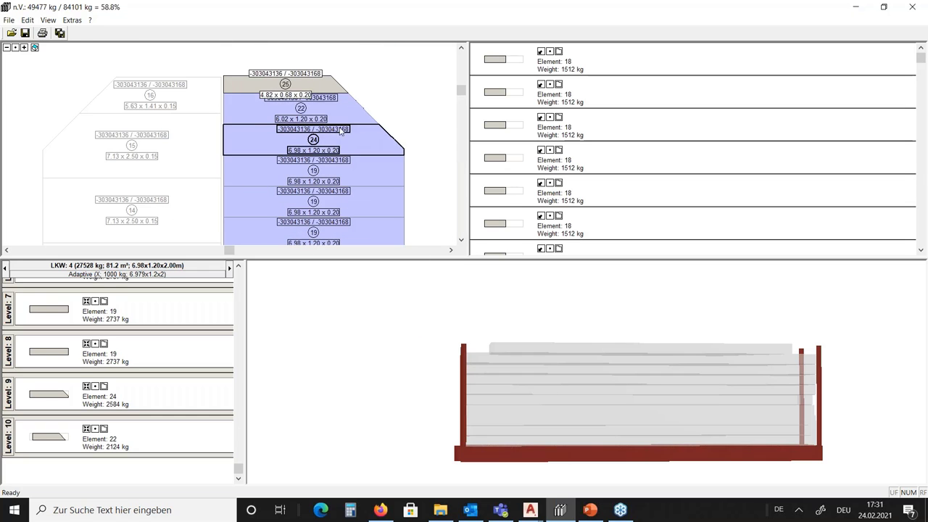
Try hollow slab 25 as level 1 of truck 5, inspect it in 3D, and unload it.
click(324, 90)
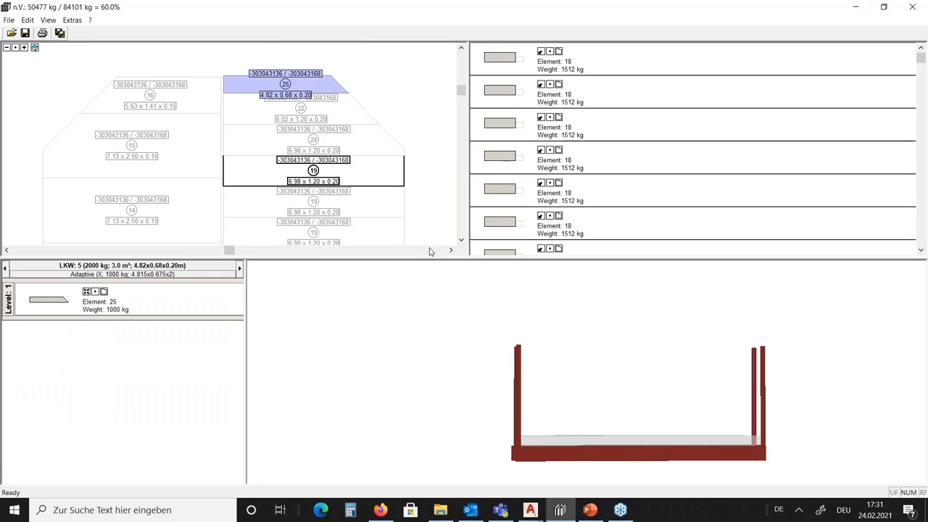
drag(557, 417, 614, 457)
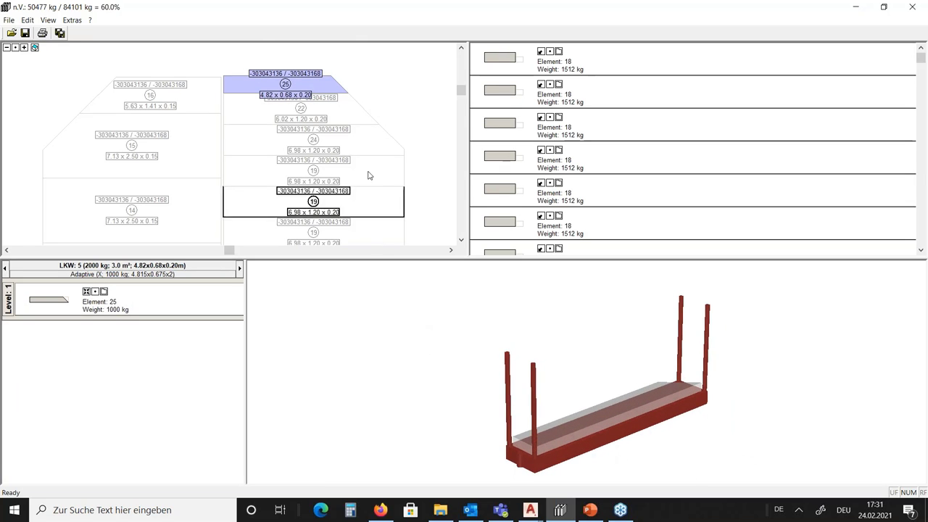
drag(125, 302, 270, 194)
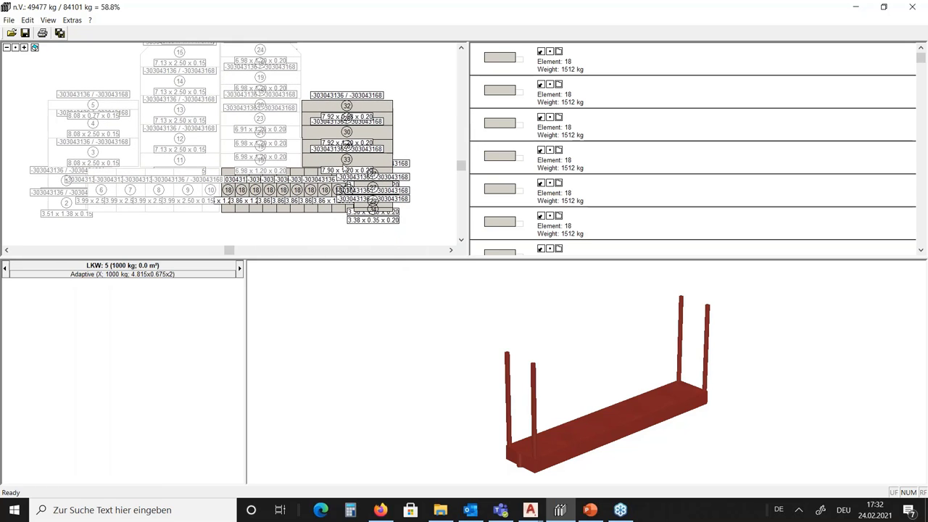
Load hollow slabs 33, 28, 30, 32 and 26 onto truck 5 as levels 1 to 5.
click(329, 161)
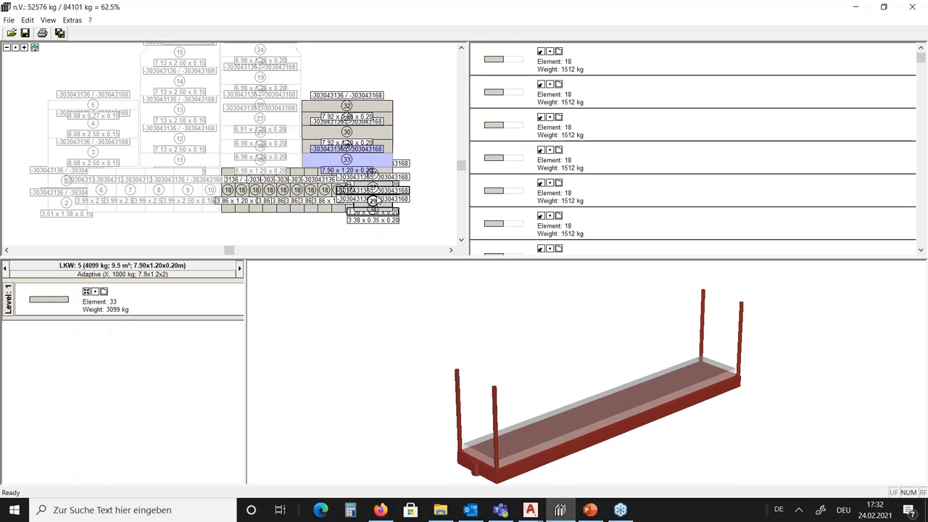
click(386, 141)
click(388, 132)
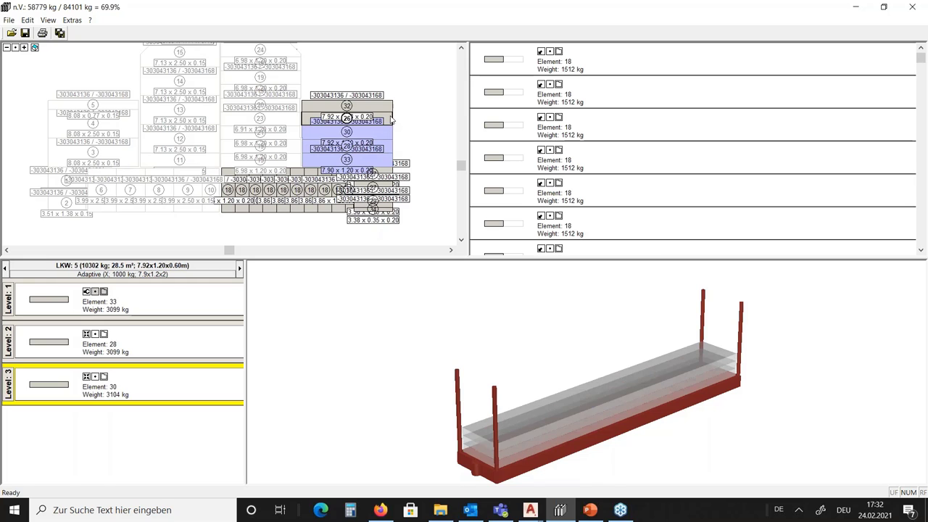
click(390, 108)
click(388, 122)
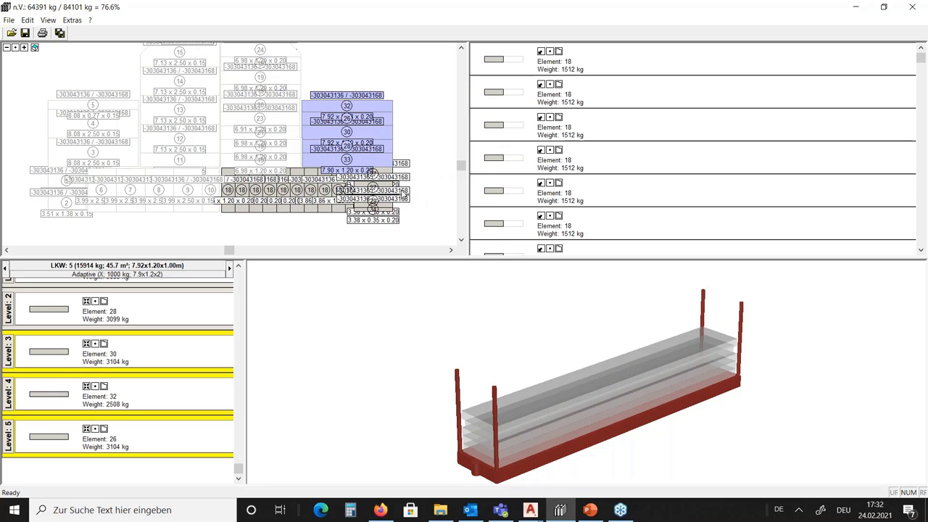
Load the two short hollow slabs 27 end to end on level 6 of truck 5.
scroll(341, 196, up, 5)
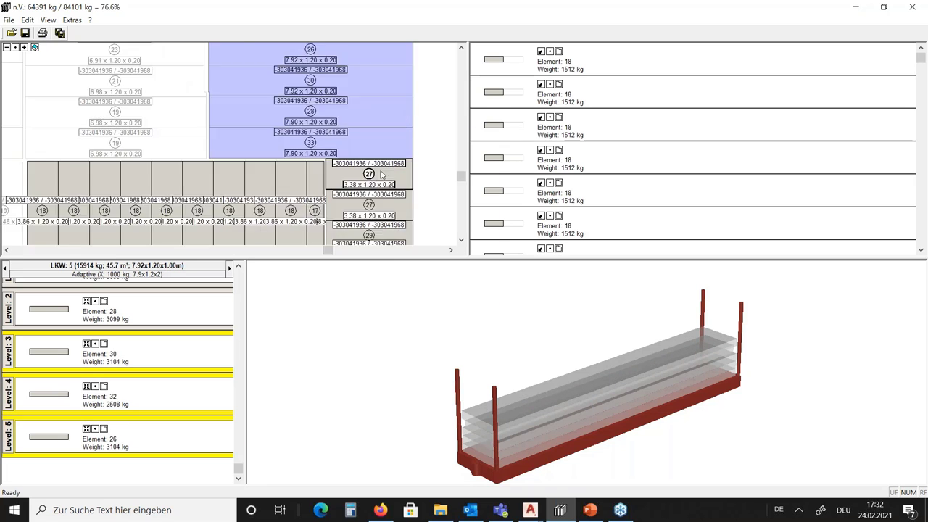
click(365, 144)
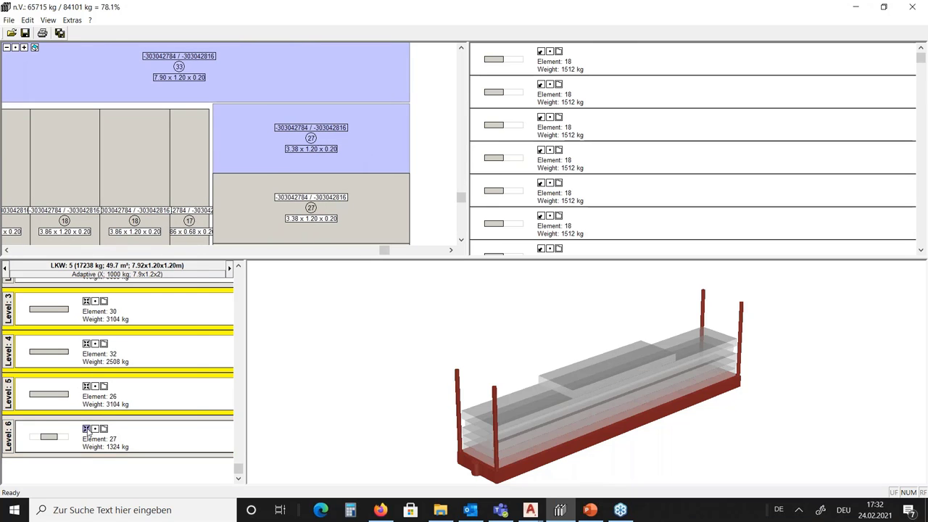
click(379, 207)
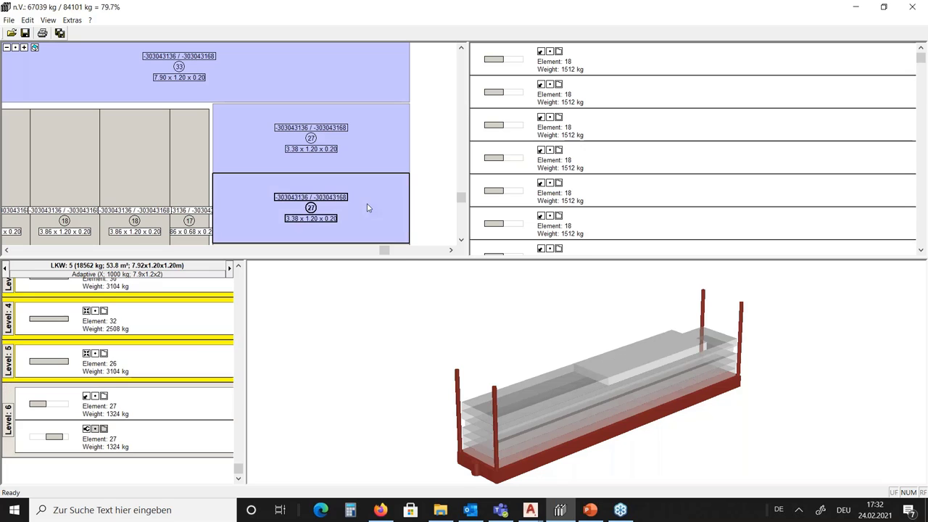
mouse_move(408, 292)
mouse_down()
mouse_move(524, 365)
mouse_move(395, 298)
mouse_up()
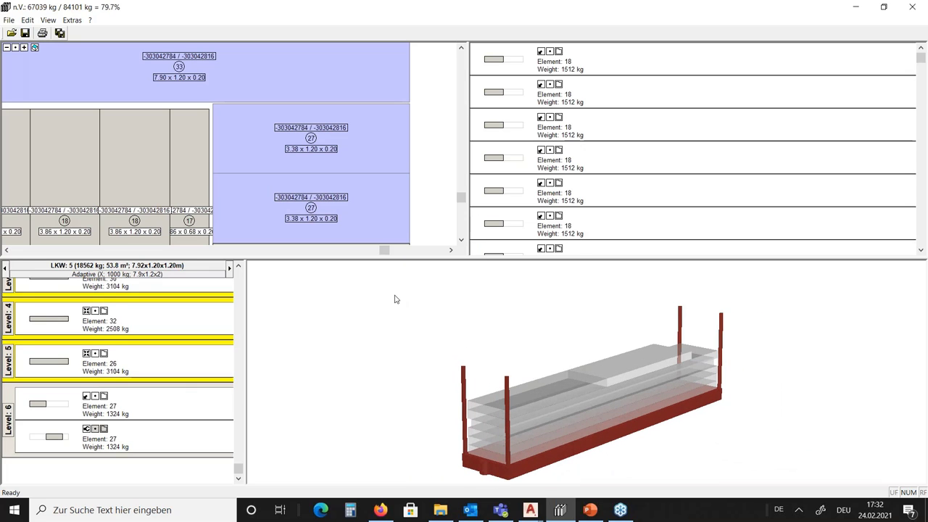
Load hollow slab 29 at one end of level 7 on truck 5 and slab 34 at the other end.
scroll(298, 181, down, 3)
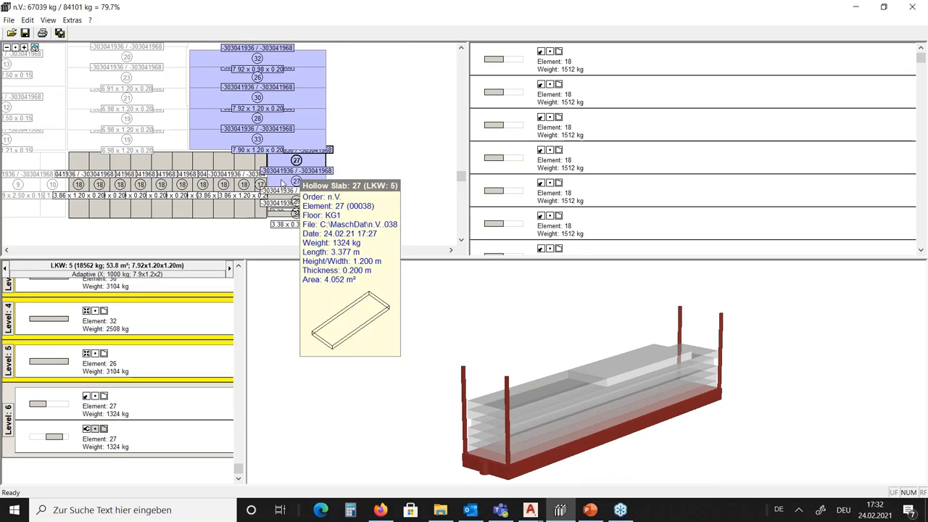
scroll(297, 201, up, 5)
click(317, 206)
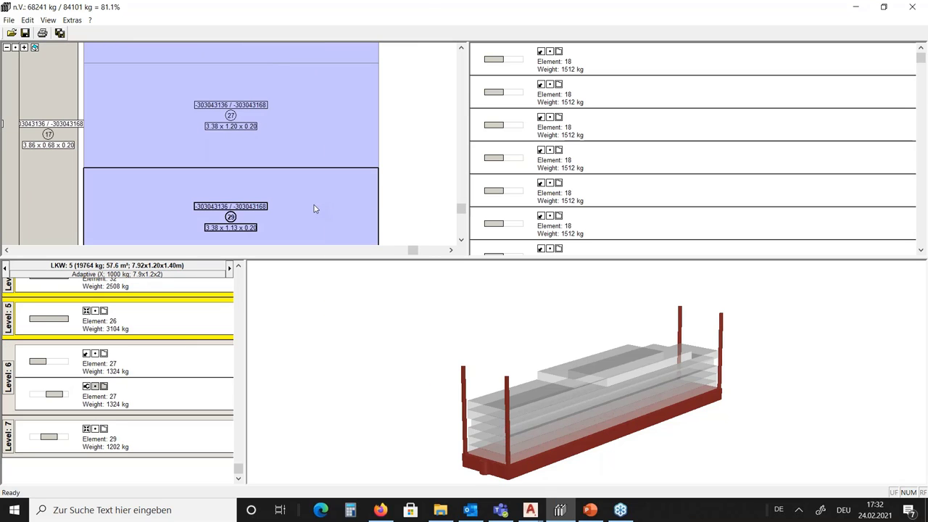
click(286, 220)
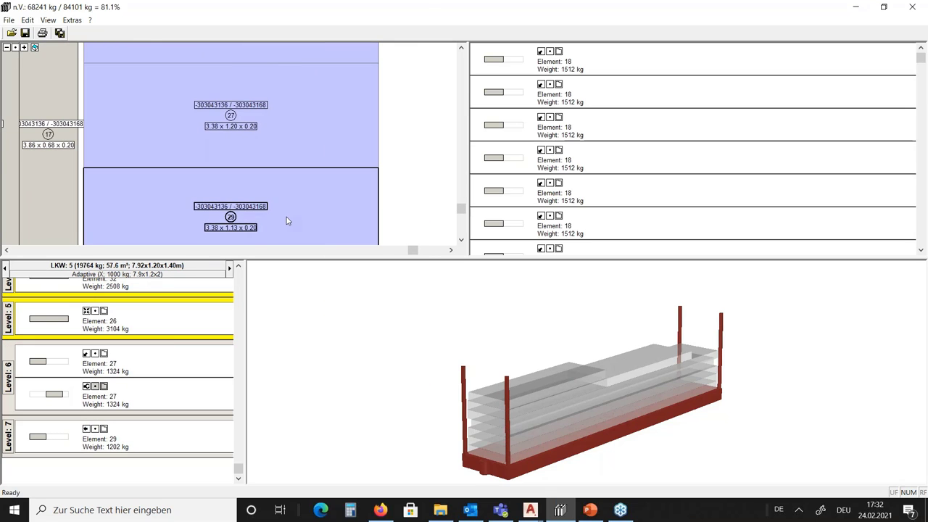
scroll(288, 177, down, 3)
click(310, 243)
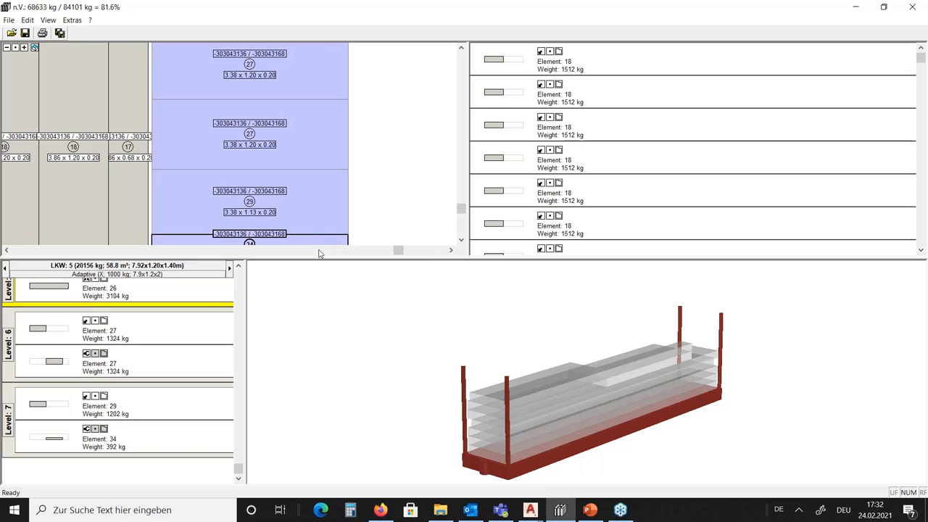
drag(521, 358, 471, 390)
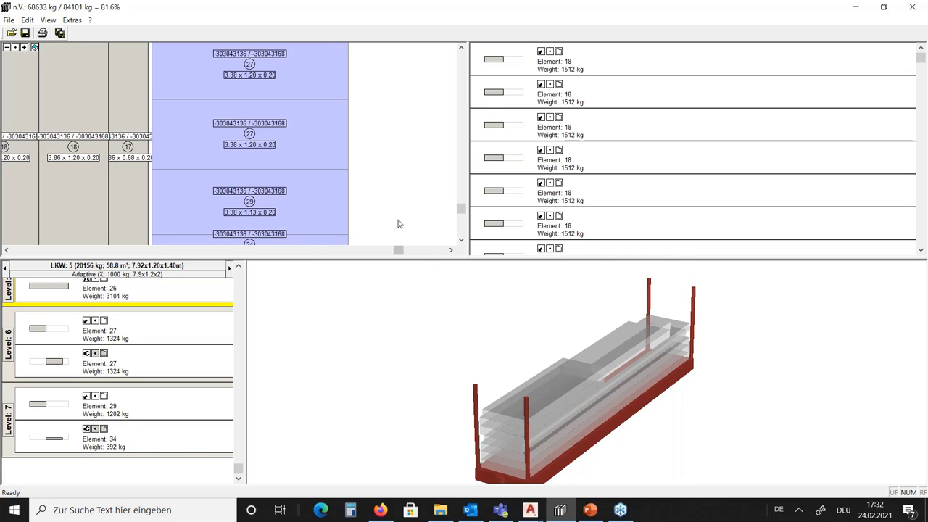
Go to truck 6 and load the nine hollow slabs 18 on levels 1 to 9 and slab 17 on level 10.
click(229, 268)
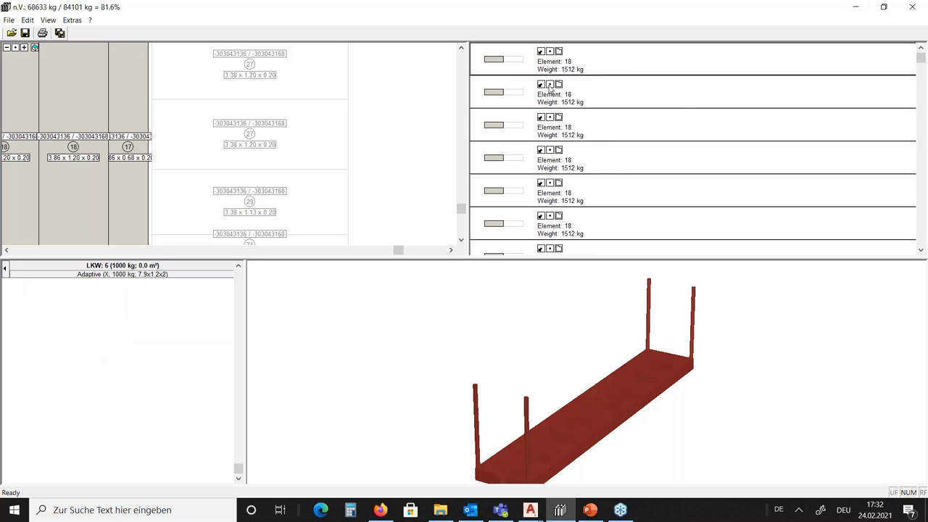
click(496, 64)
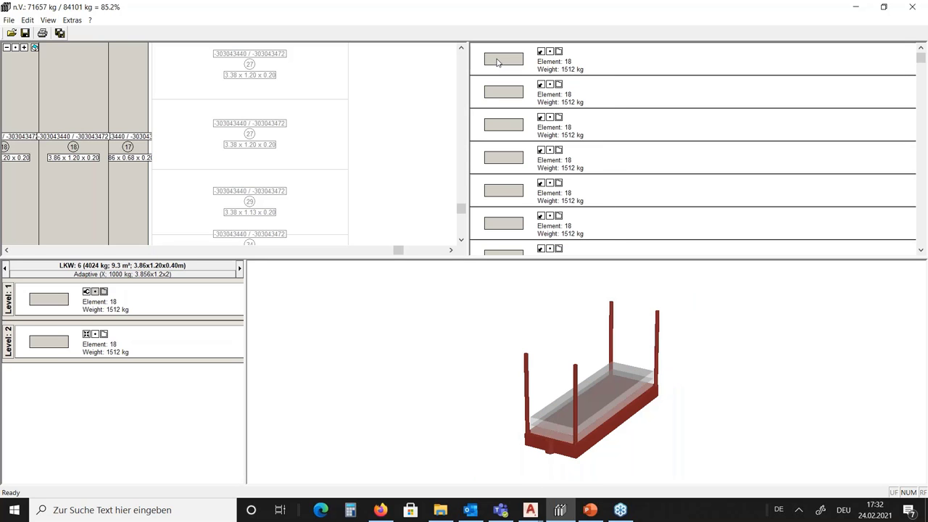
click(496, 64)
click(496, 64)
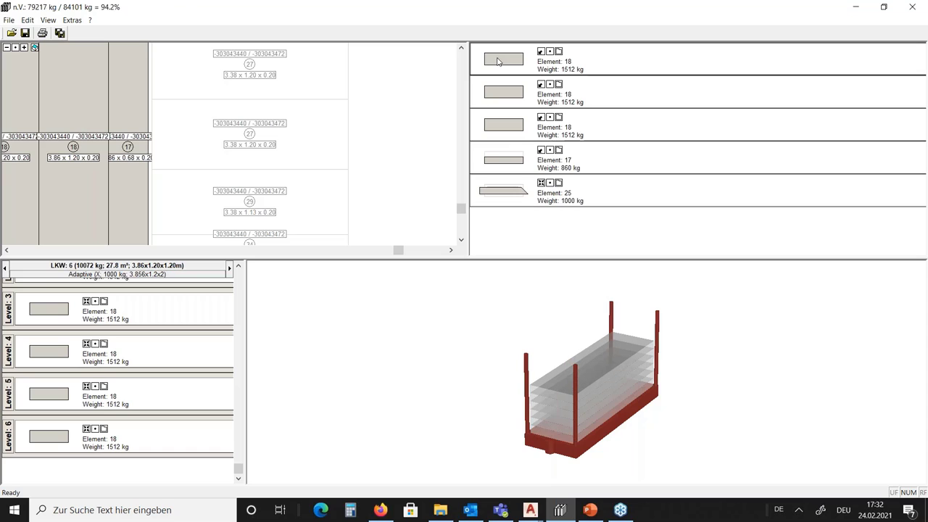
click(496, 63)
click(497, 64)
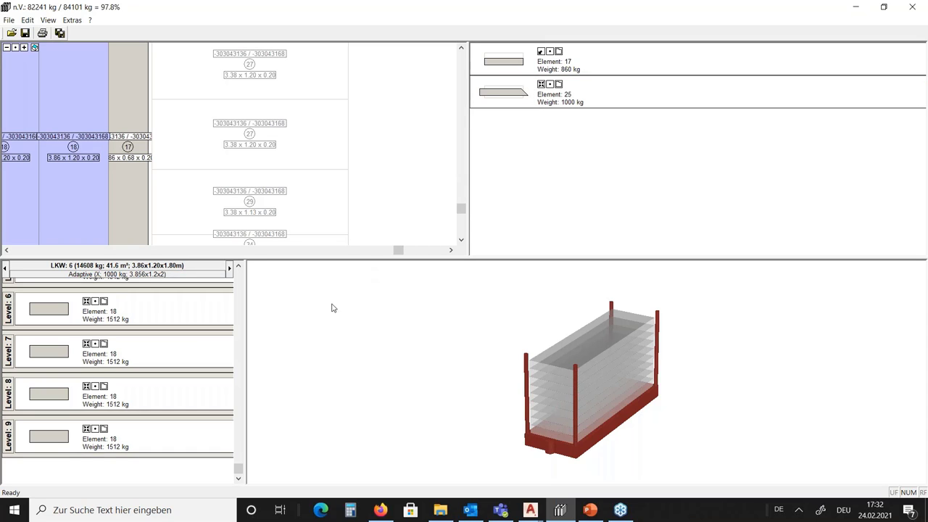
click(509, 63)
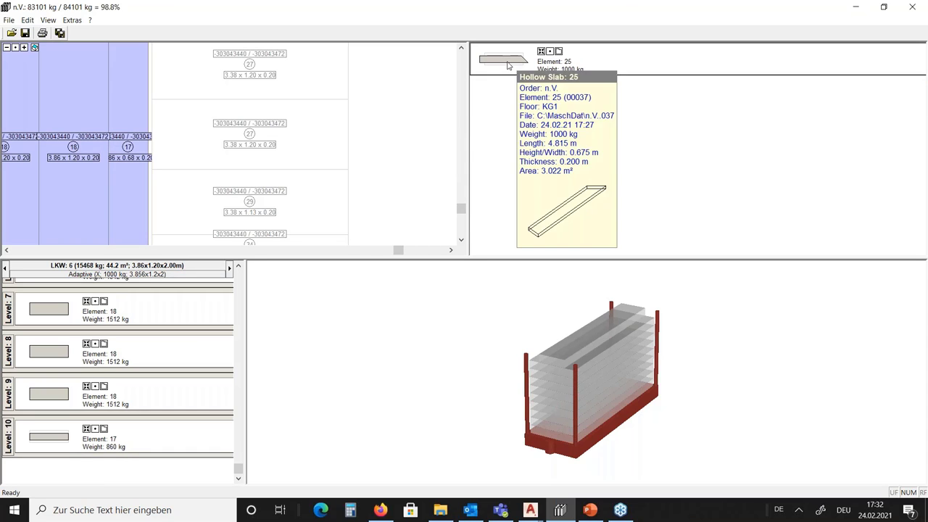
Load the remaining hollow slab 25 onto truck 7 as level 1 and advance to truck 8.
click(230, 267)
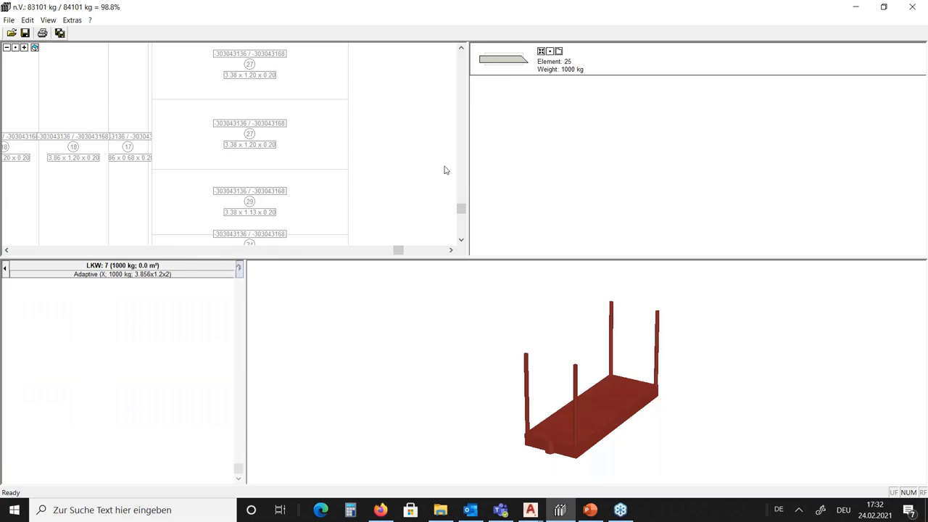
click(509, 57)
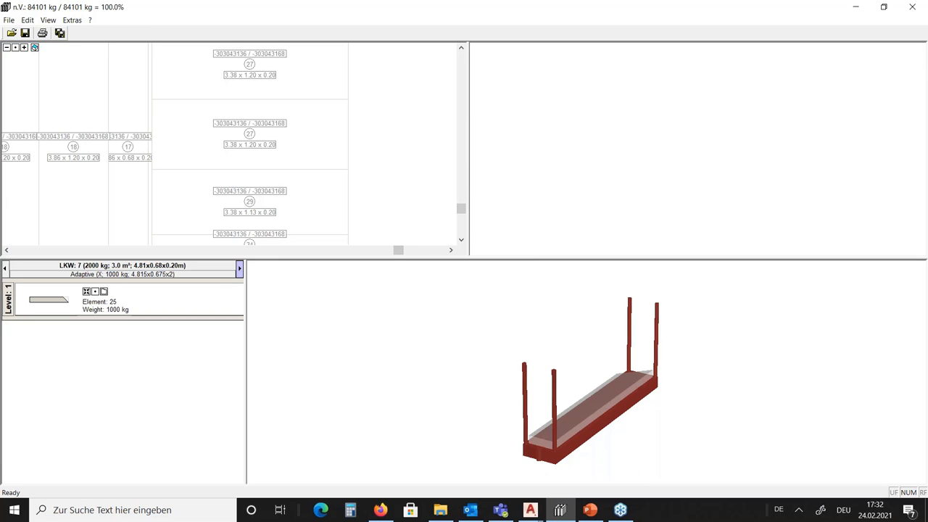
click(239, 267)
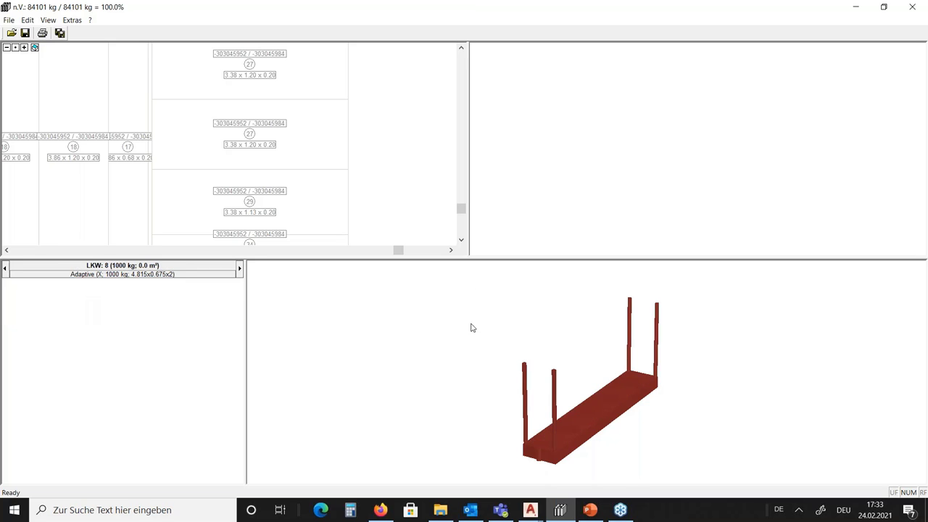
Set up a print of stacks 1 to 7 in the Simple list (slabs only) format.
click(82, 63)
click(9, 20)
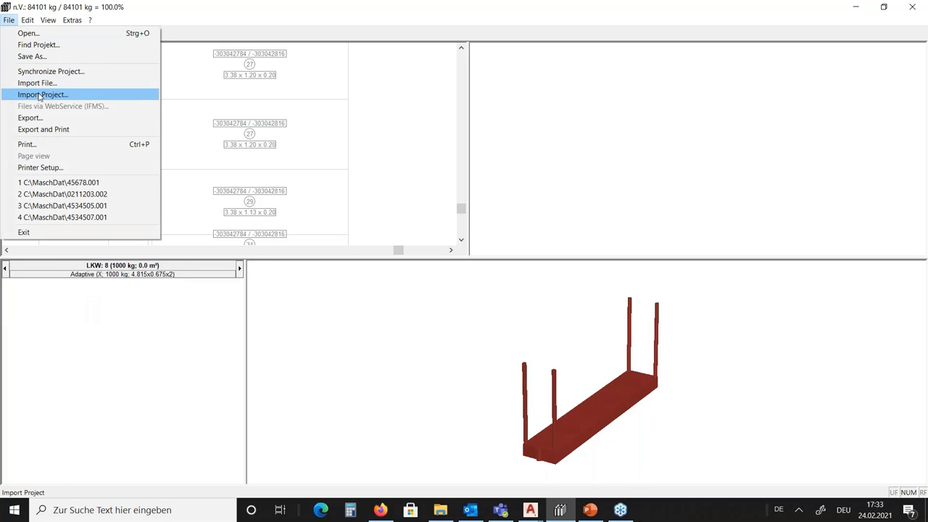
click(42, 145)
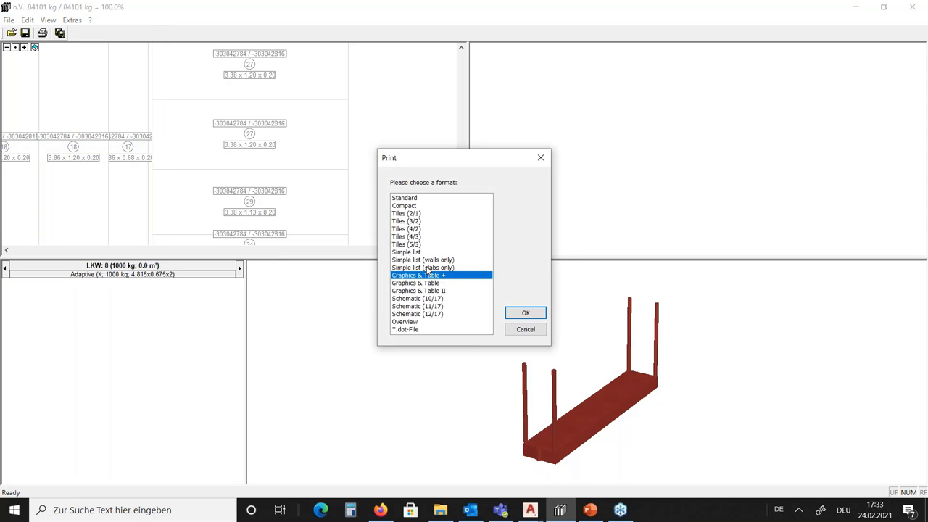
click(427, 268)
click(527, 313)
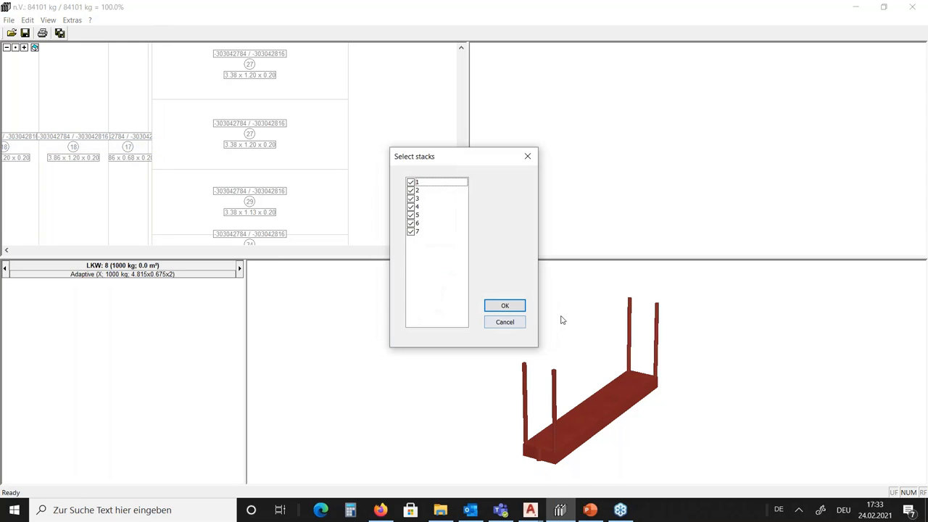
click(505, 306)
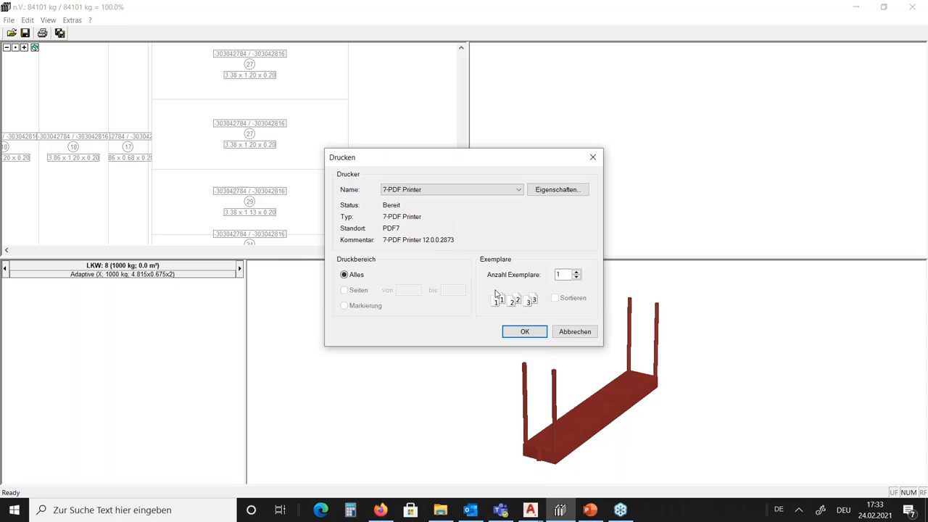
Print the stack list with the 7-PDF Printer to STACKER.pdf on the desktop, overwriting the existing file.
click(525, 332)
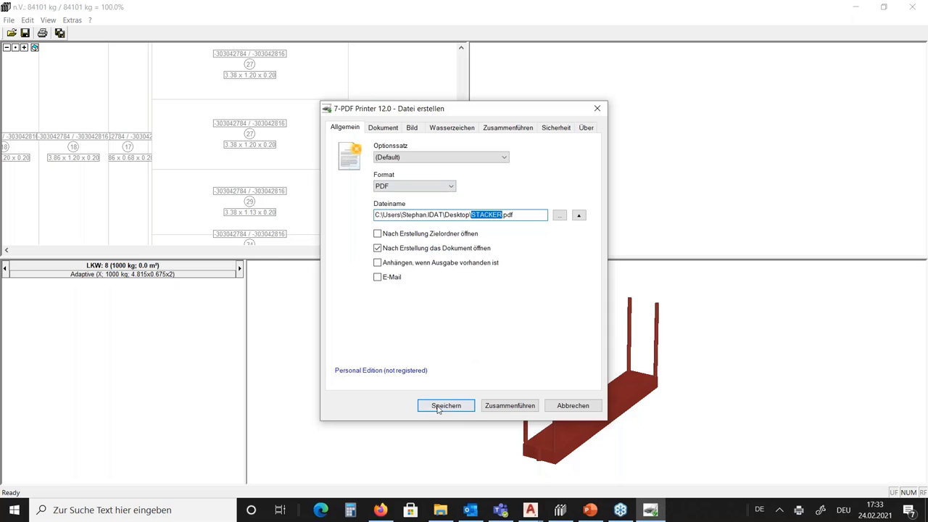
click(438, 408)
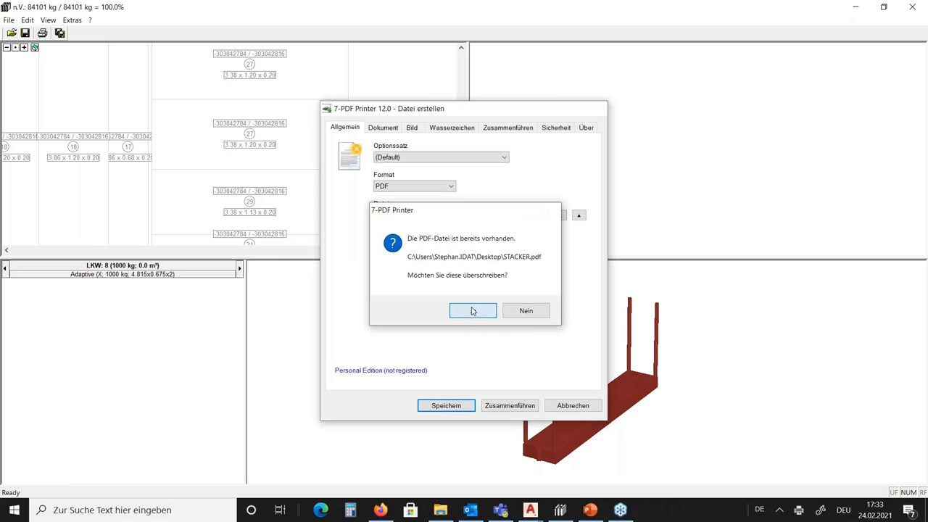
click(472, 311)
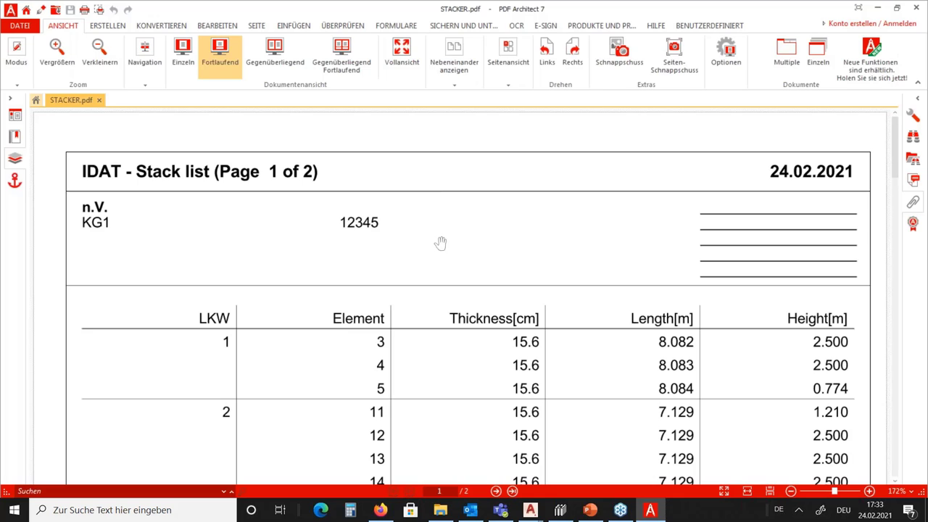
Review the elements listed per truck on both pages of STACKER.pdf and close the PDF viewer.
scroll(440, 242, down, 2)
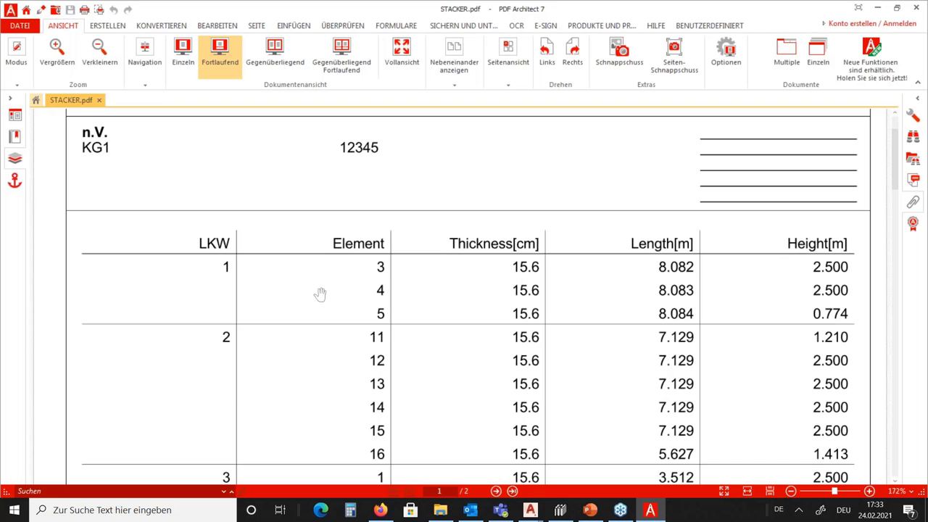
scroll(172, 301, down, 15)
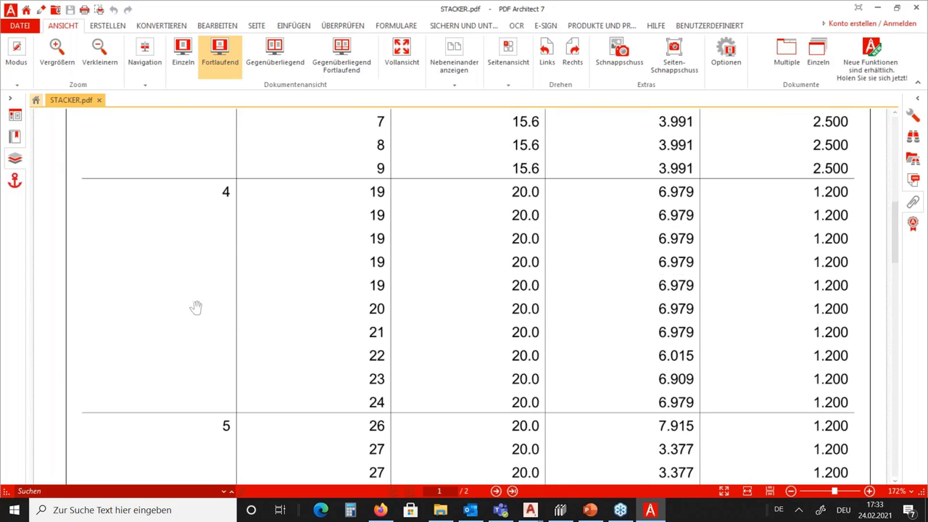
scroll(200, 306, down, 5)
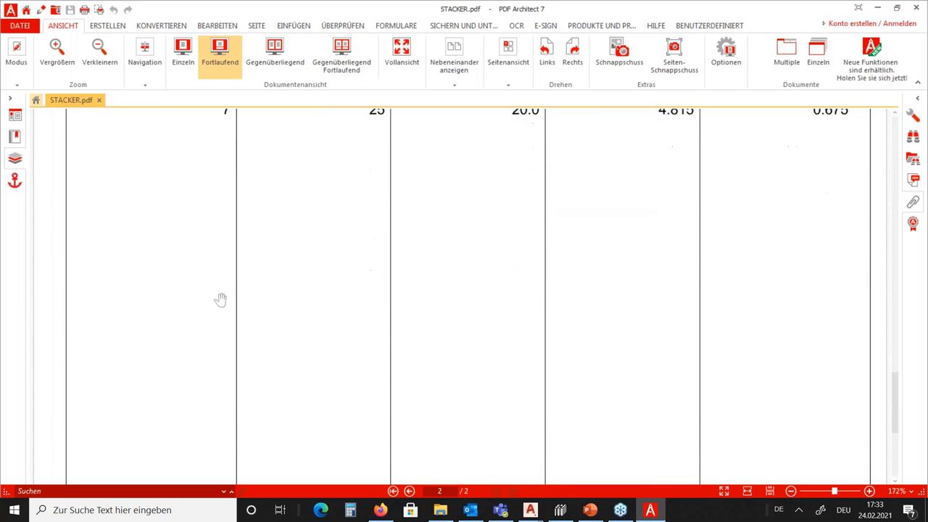
click(917, 8)
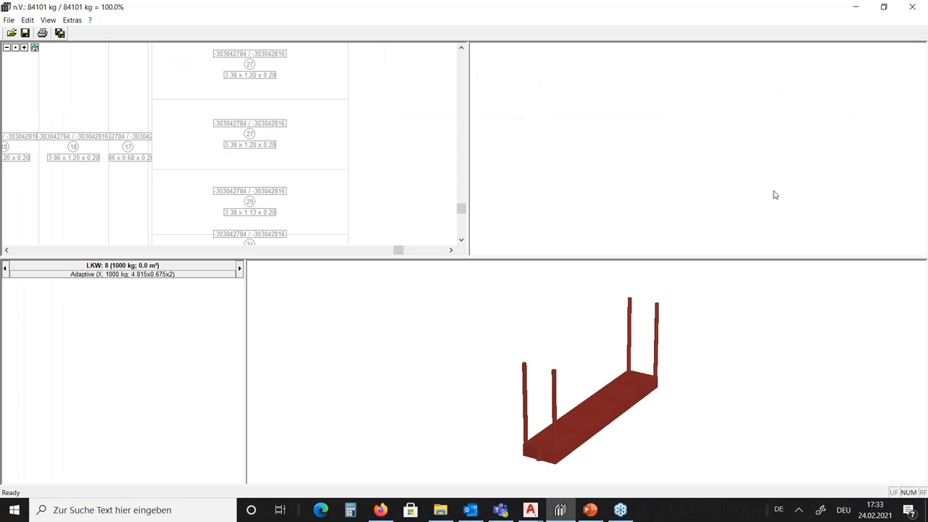
Switch to the PowerPoint webinar presentation and go from the data export options slide to the Upcoming Webinars slide.
click(596, 512)
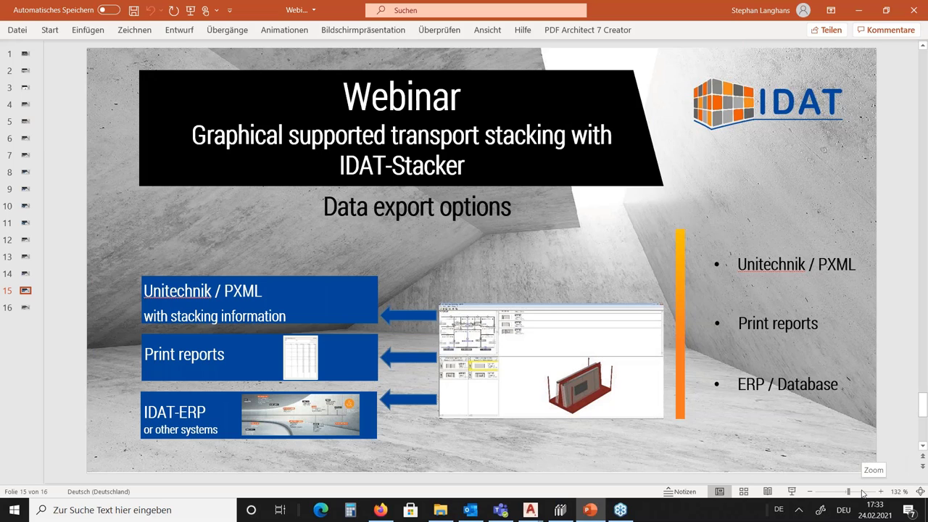
key(Page_Down)
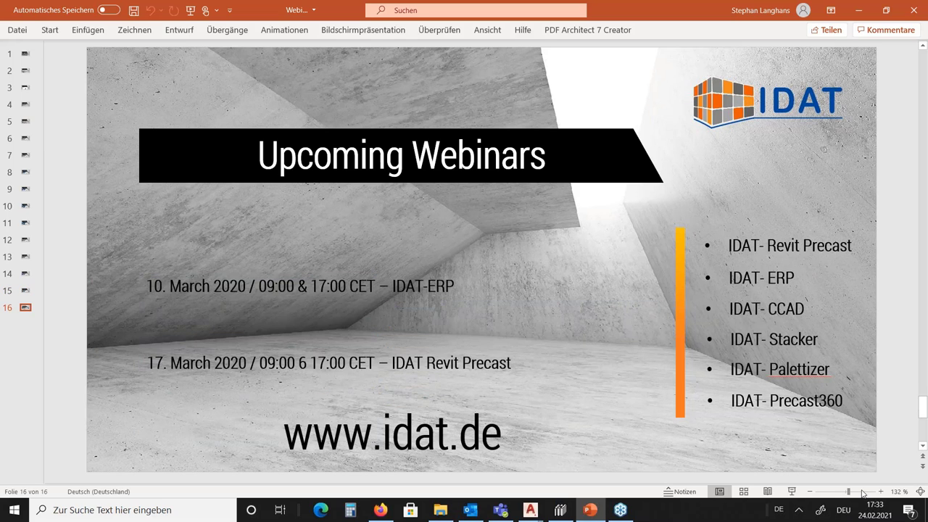